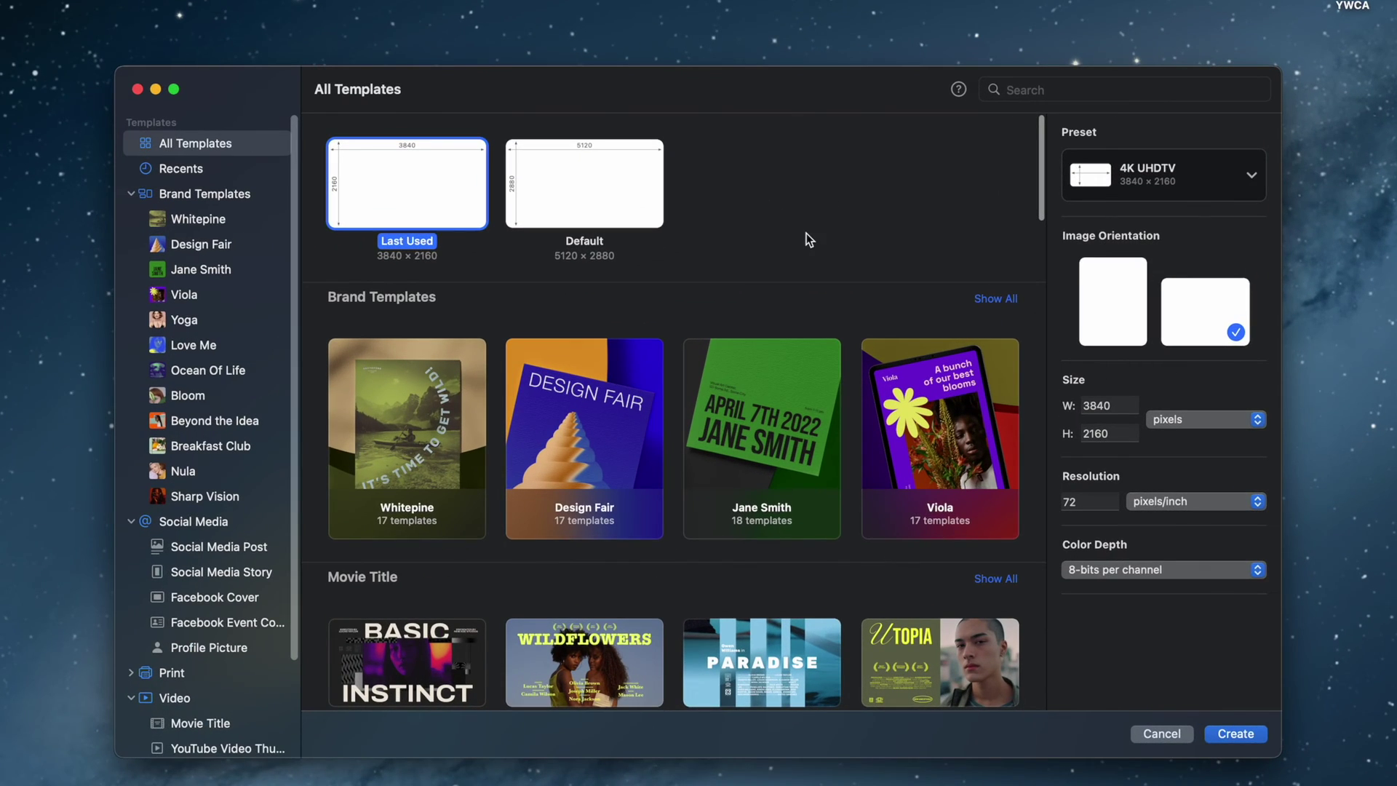
Create the 3840 × 2160 image and add a text layer reading 'drip'
key("Return")
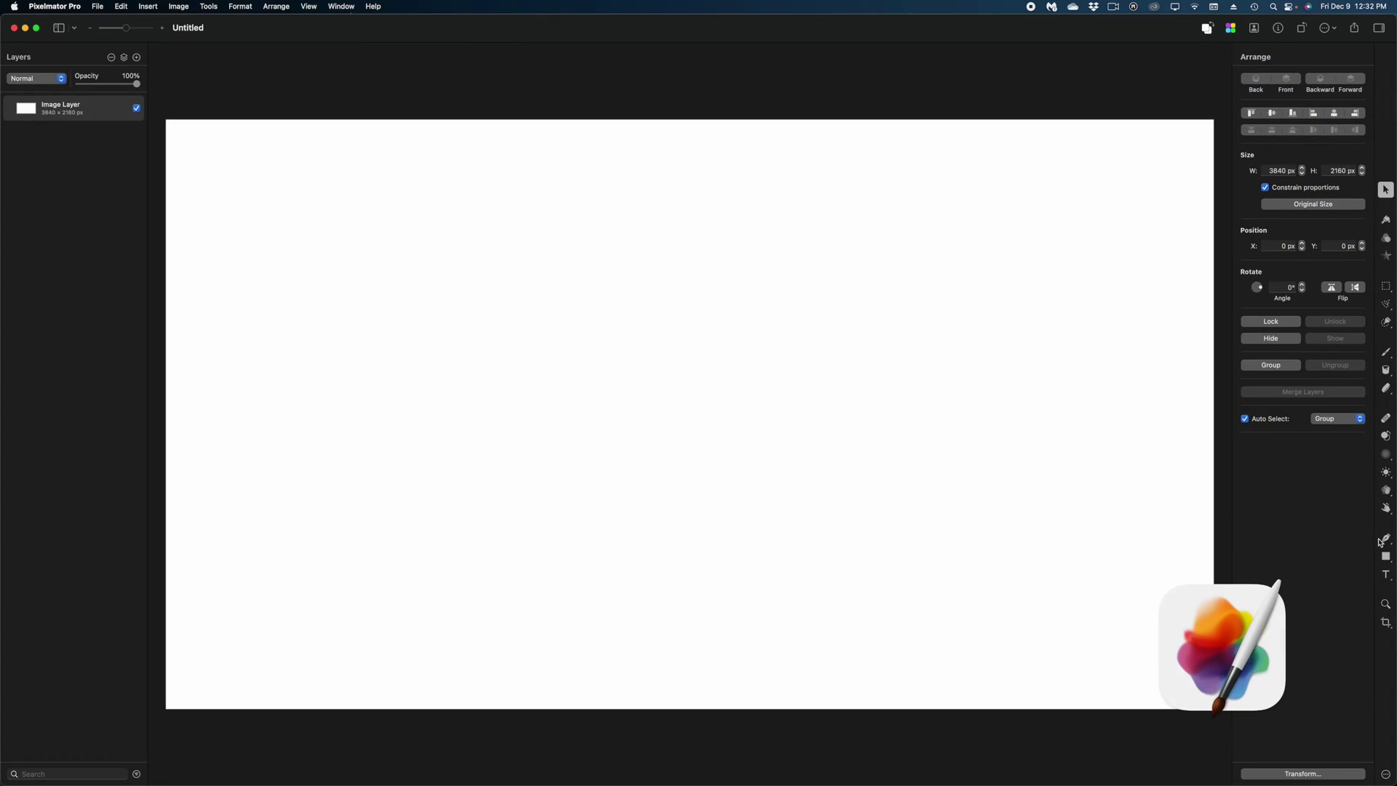
left_click(571, 422)
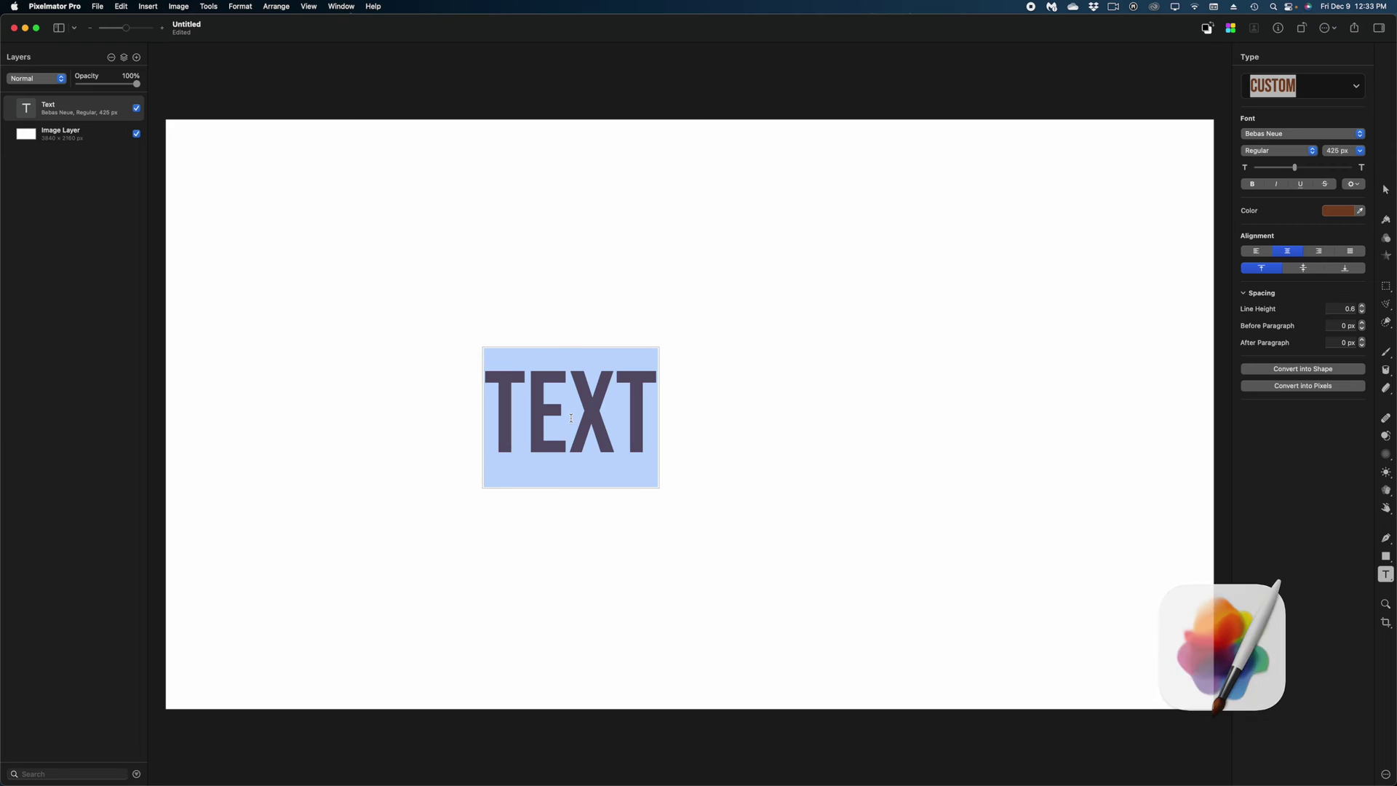
type("drip")
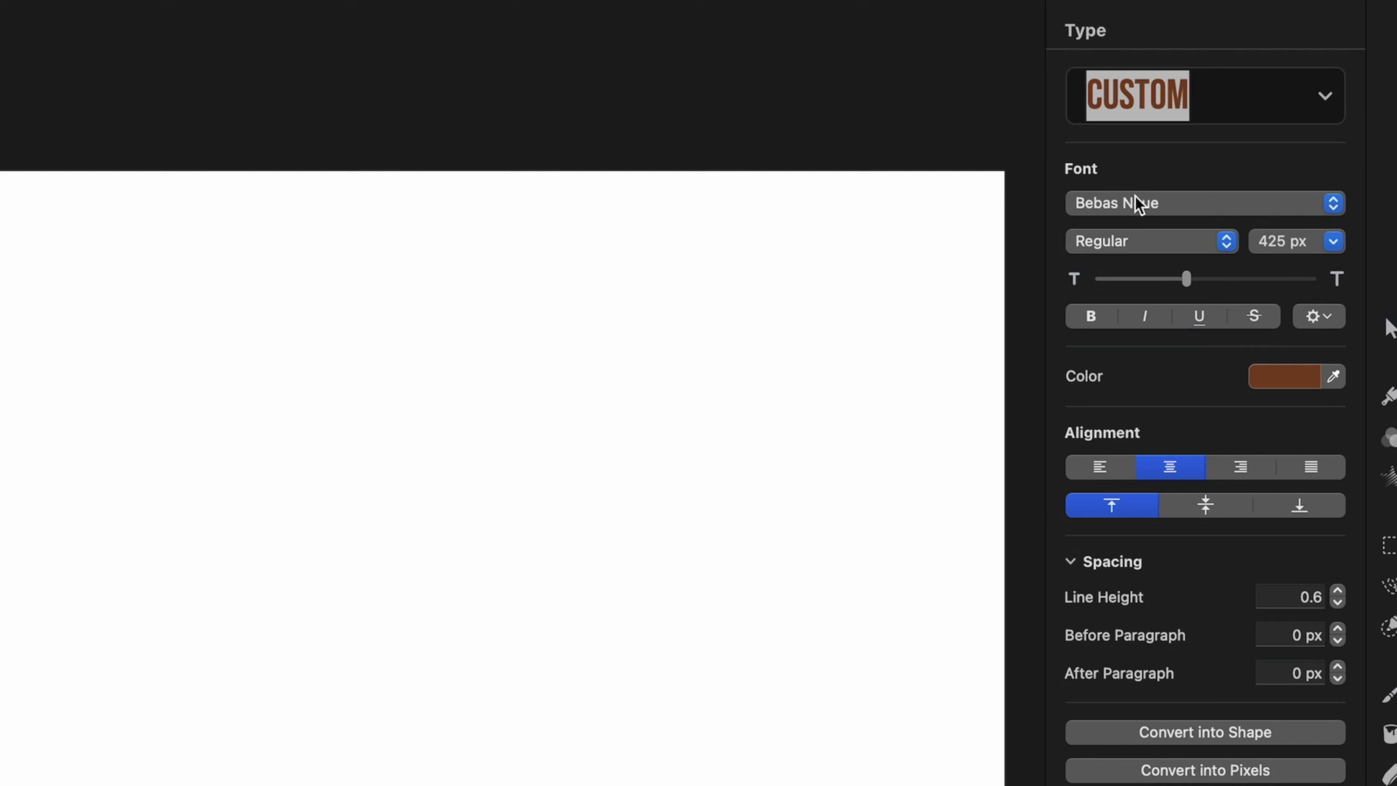
Set the text font to Phosphate in the Solid style
left_click(1272, 133)
left_click(1133, 251)
left_click(1133, 254)
left_click(1109, 280)
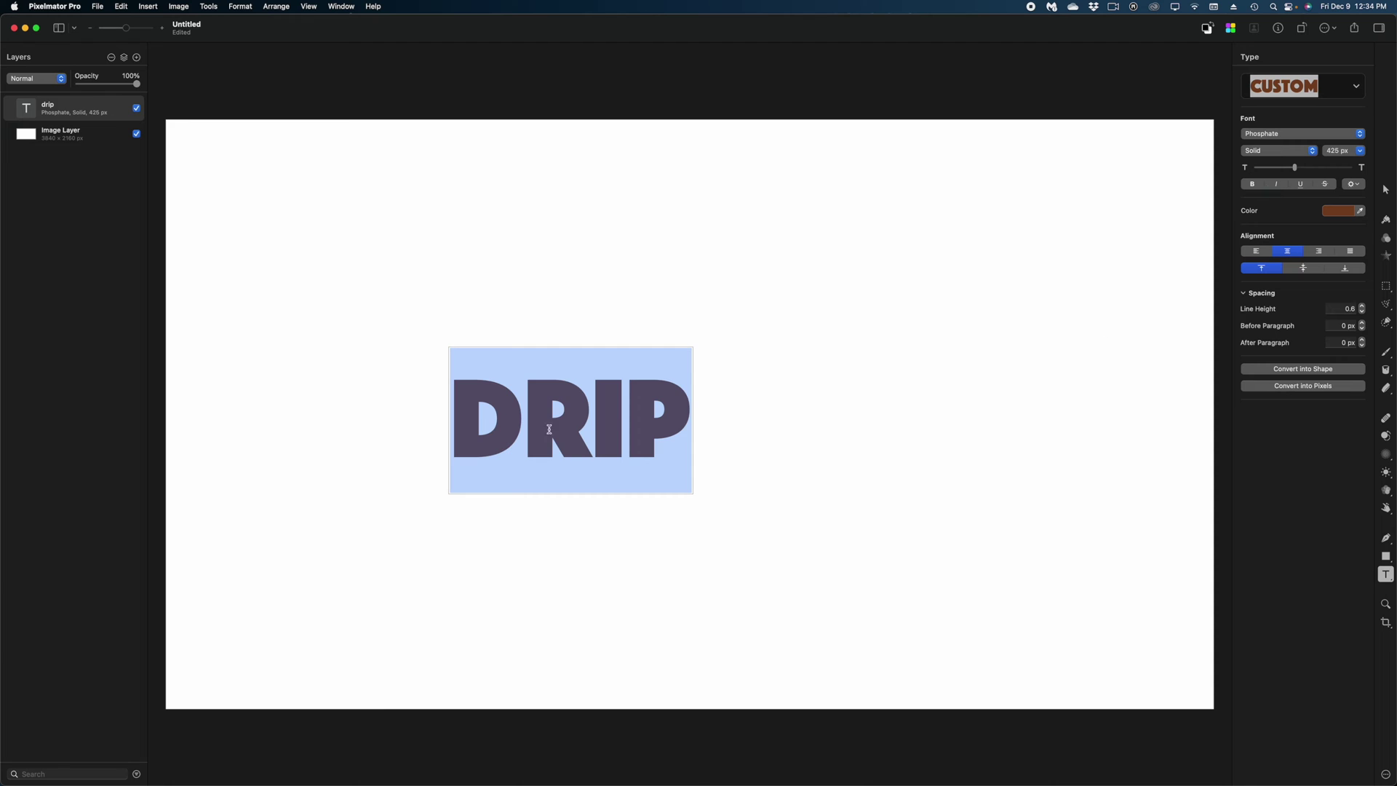
Enlarge DRIP to 818 px, centre it on the canvas and colour it white
left_click_drag(549, 429, 667, 424)
left_click_drag(1295, 167, 1313, 168)
left_click_drag(861, 489, 828, 438)
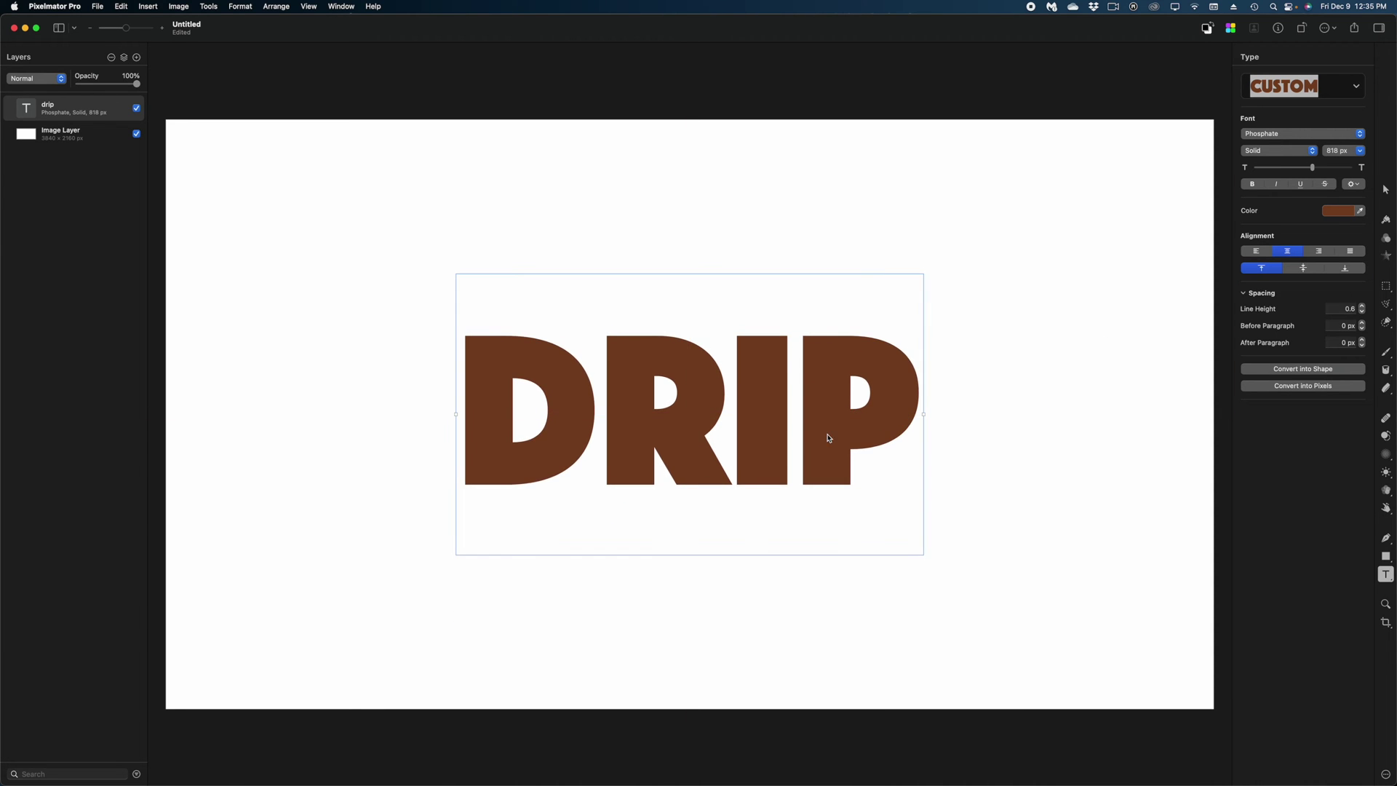
left_click(1339, 210)
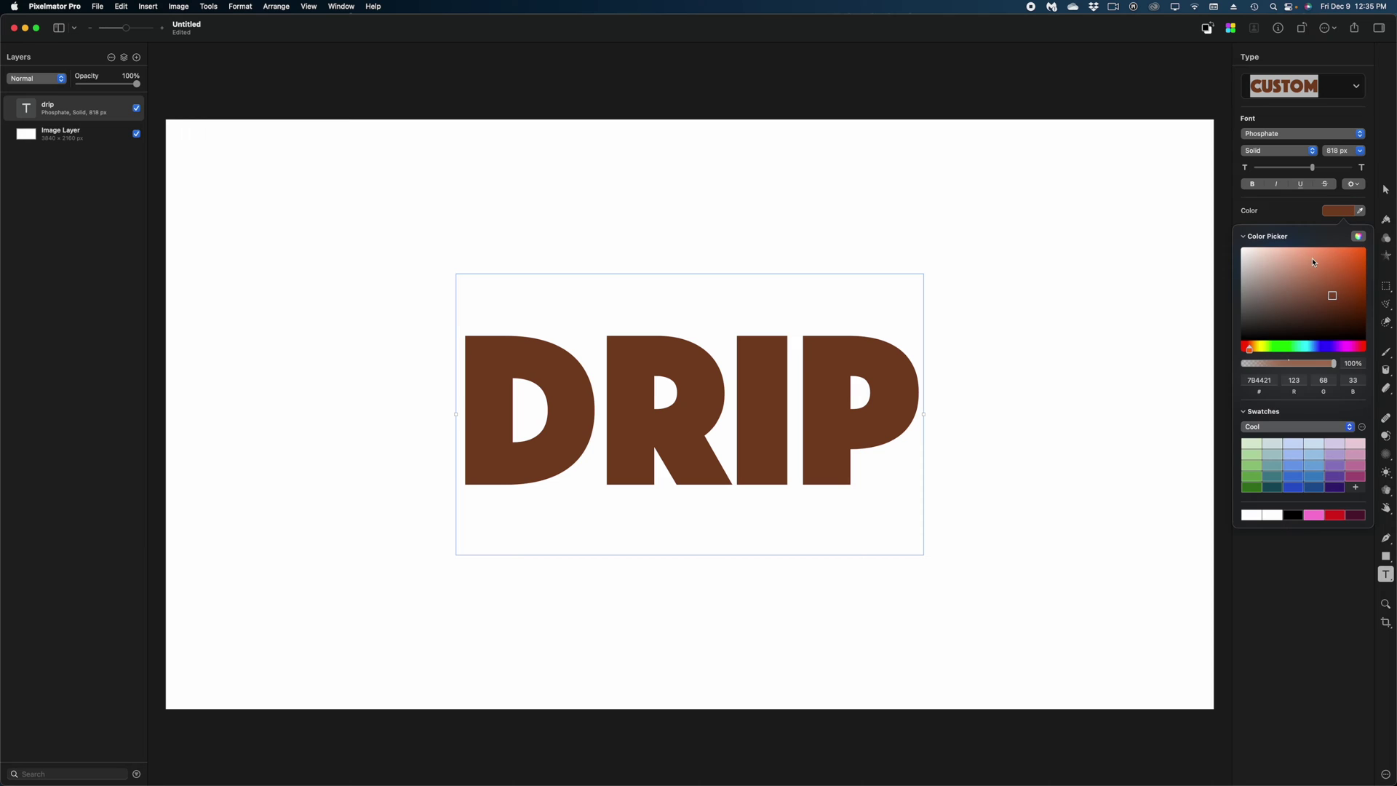
left_click(1257, 518)
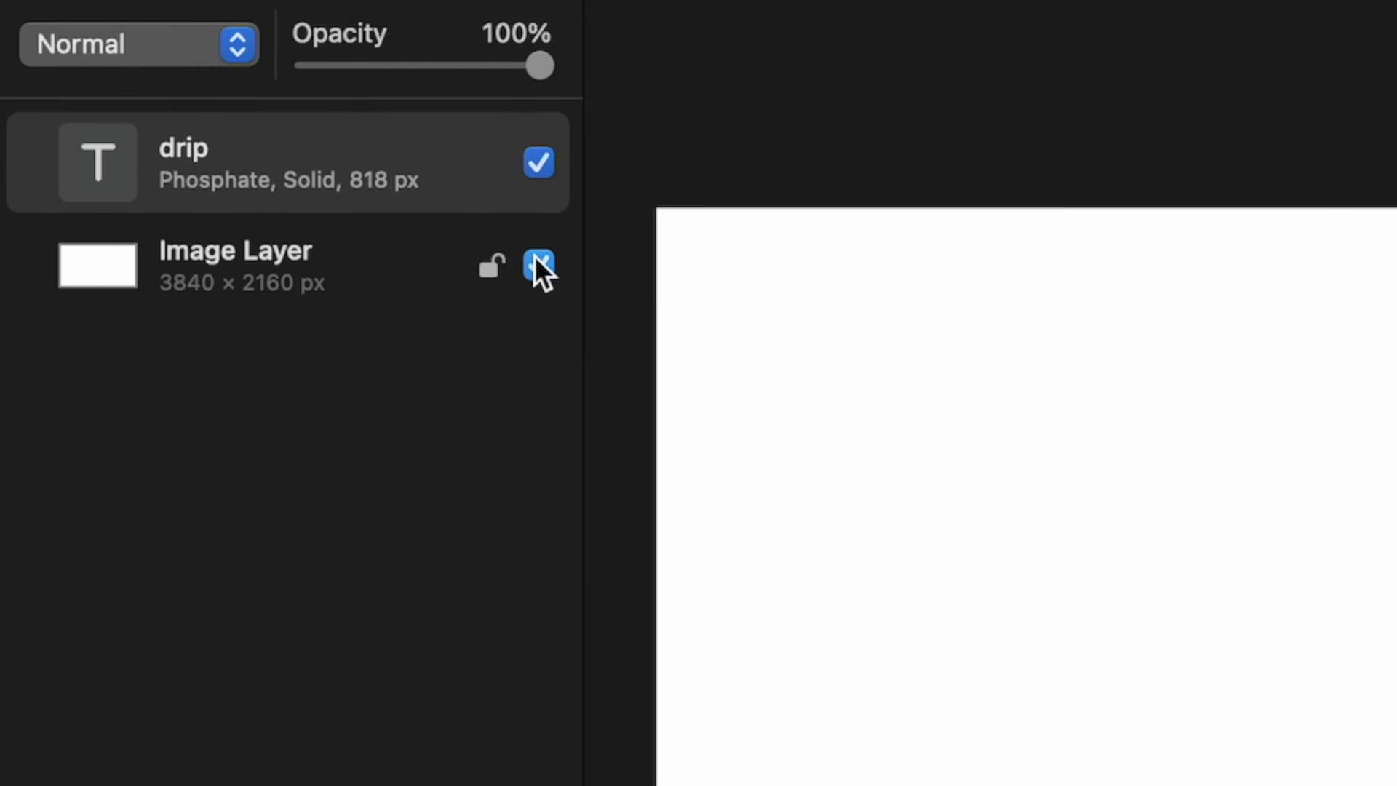
Hide the background layer, convert the drip text to a shape, and expand its d, r, i letter paths
left_click(137, 134)
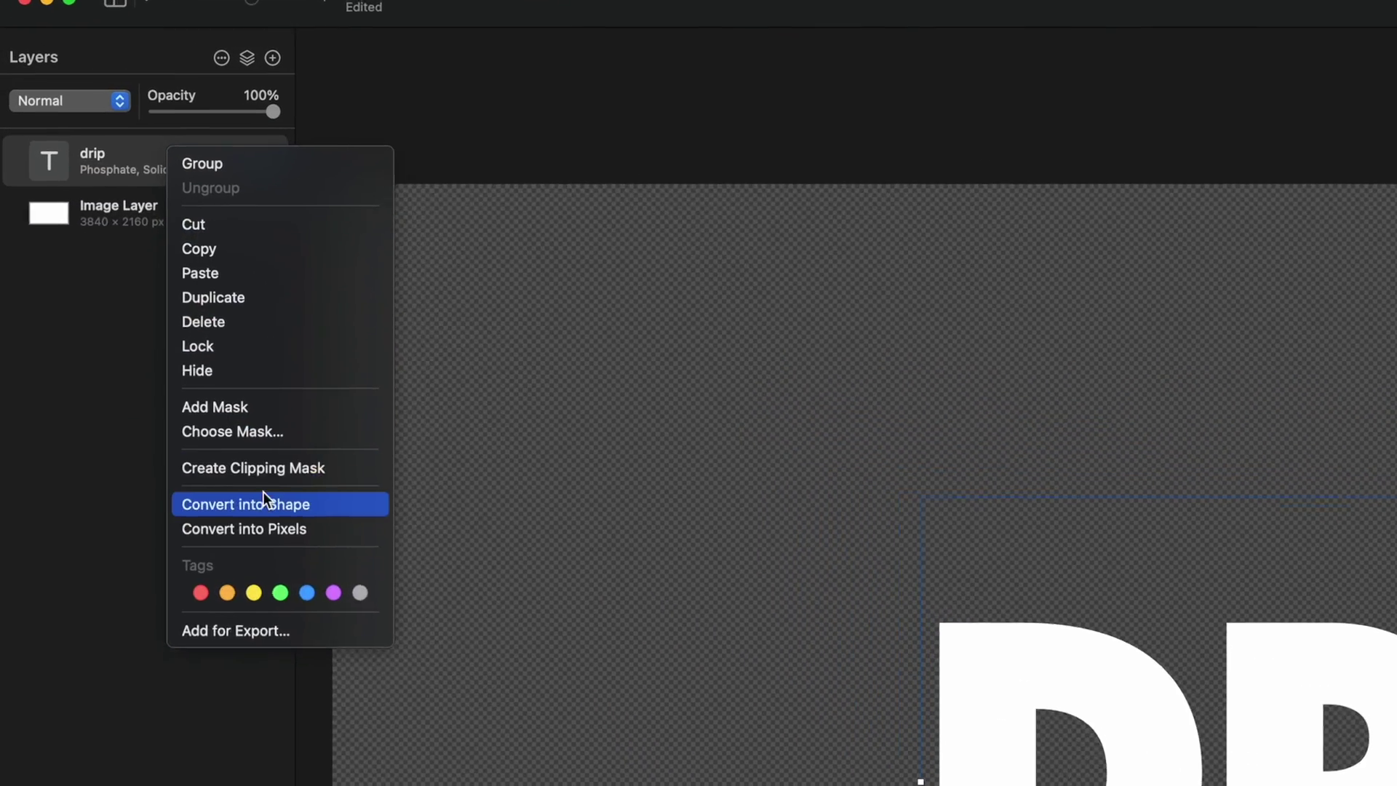
left_click(327, 640)
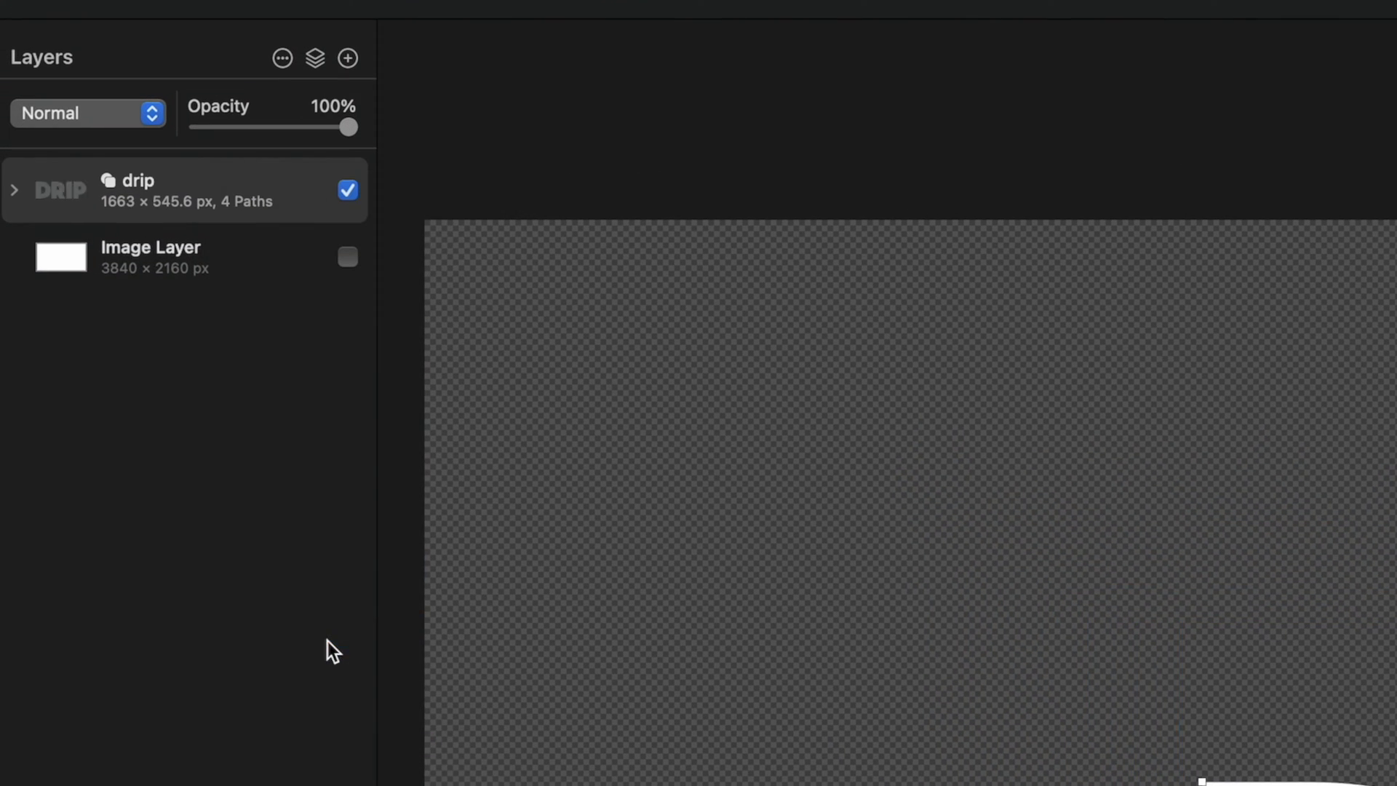
left_click(14, 193)
left_click(166, 263)
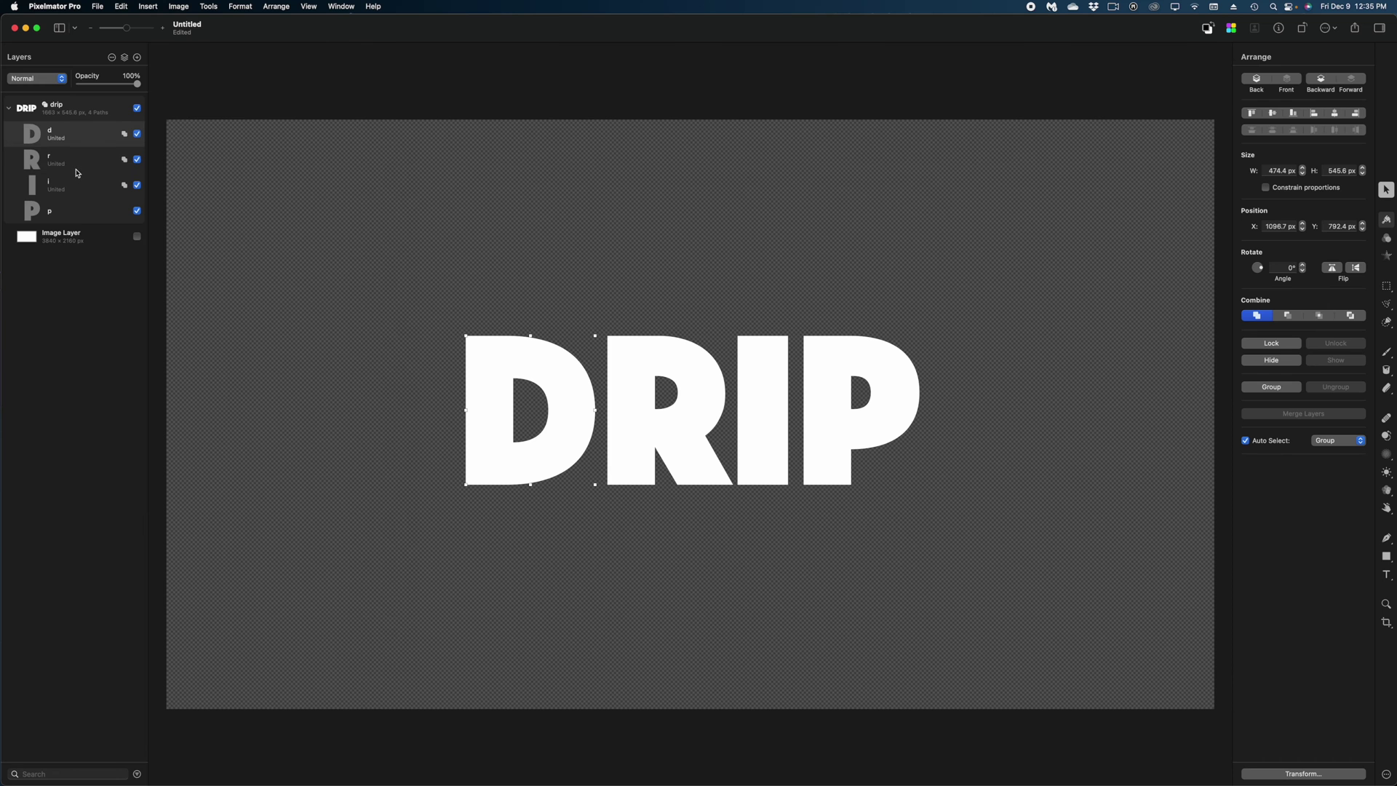
left_click(182, 349)
left_click(183, 413)
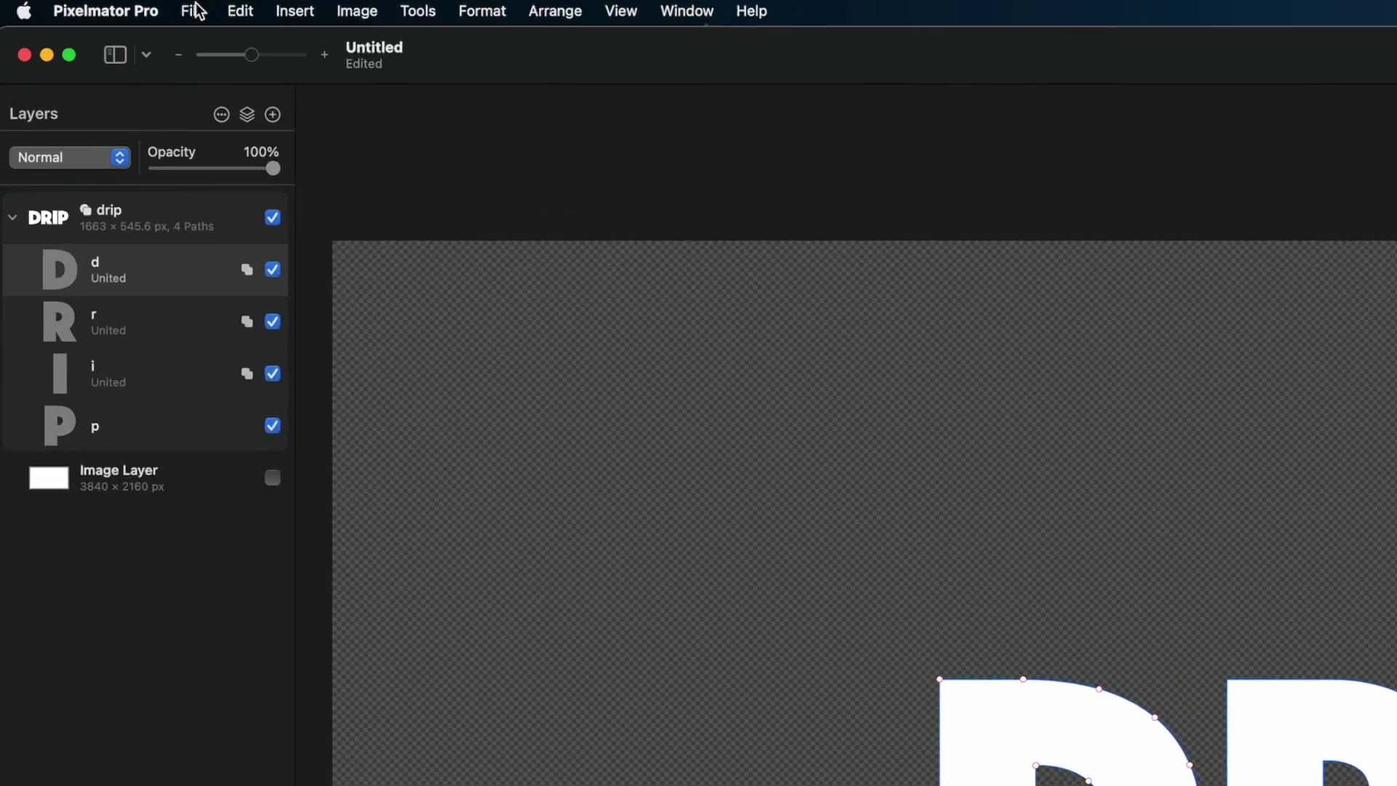
Export the artwork as a Motion Project, then select DRIP.motn in the Desktop DRIP folder
left_click(96, 7)
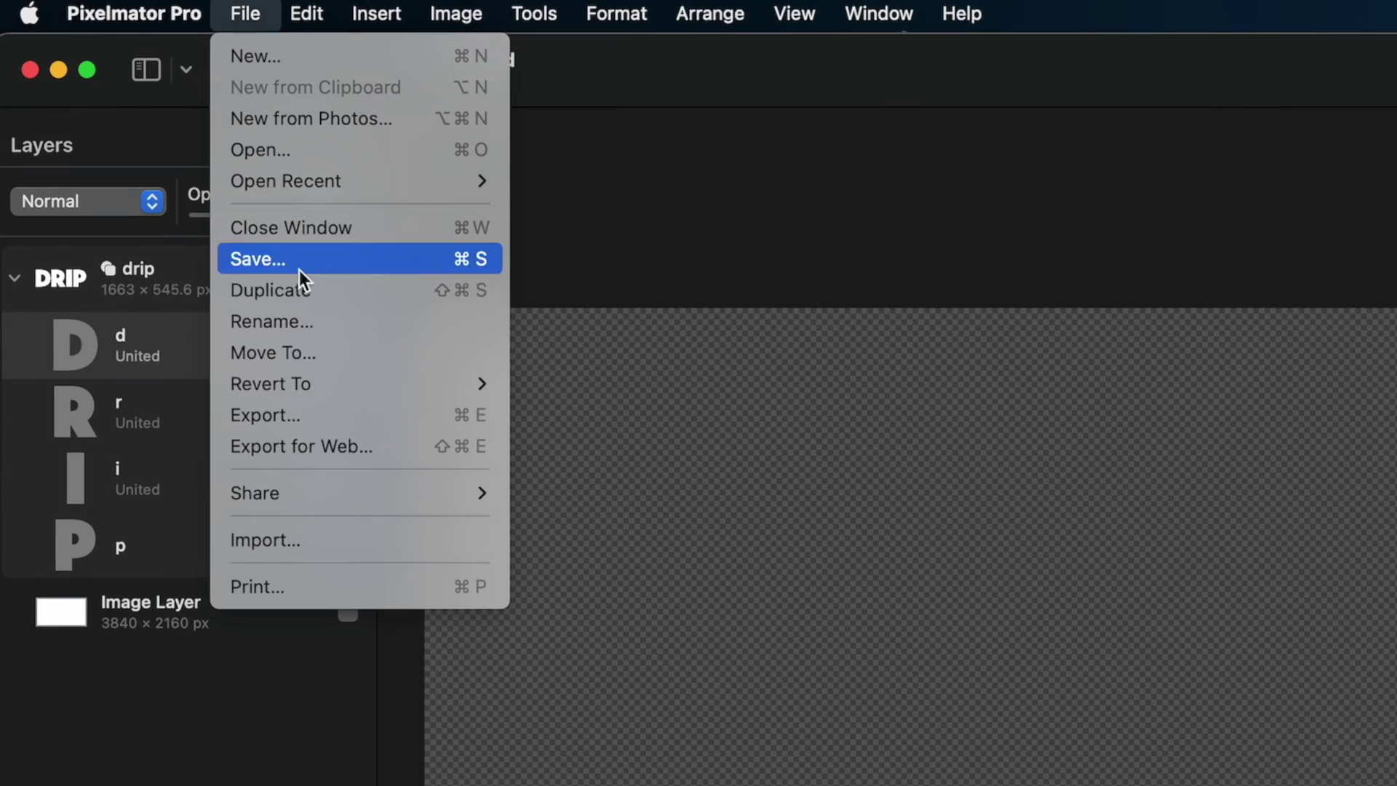
left_click(305, 411)
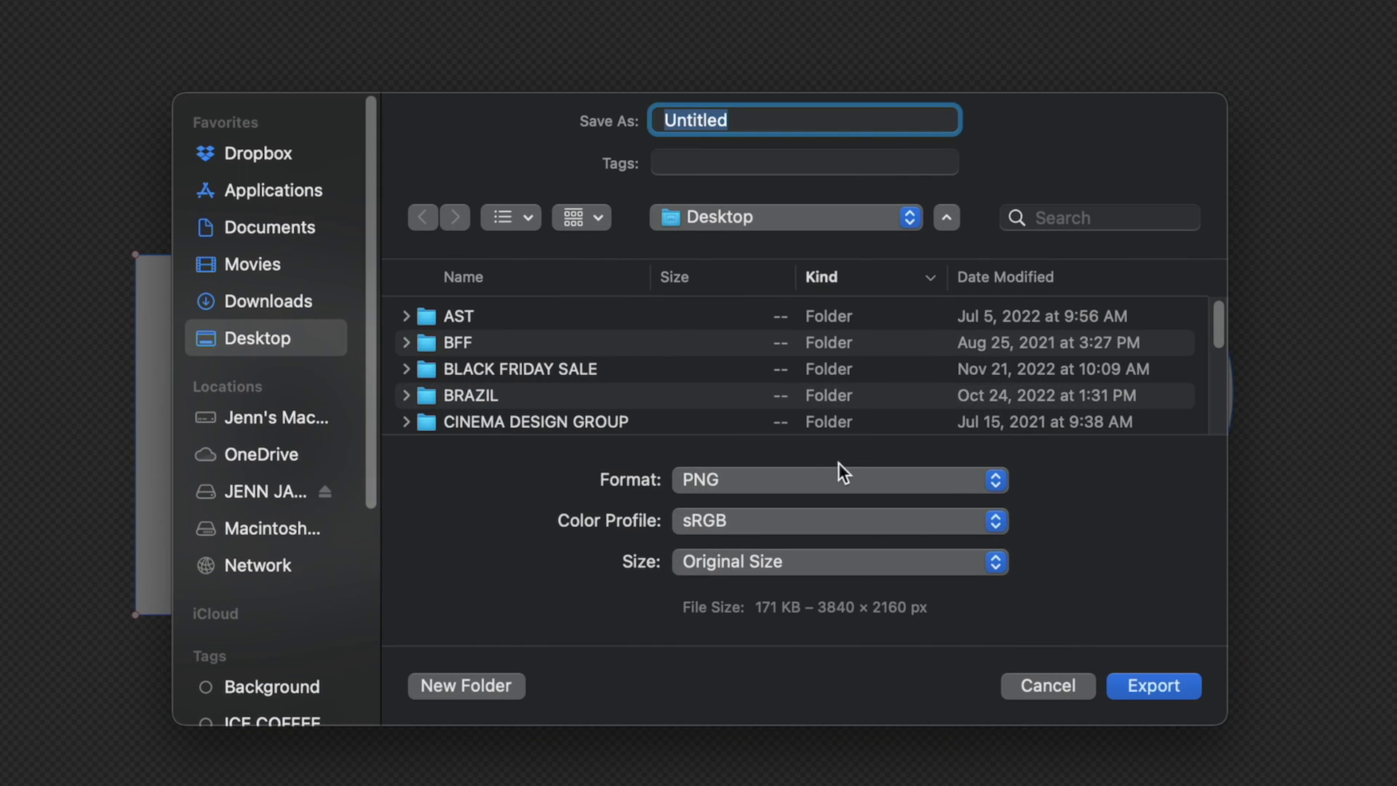
left_click(836, 477)
left_click(828, 685)
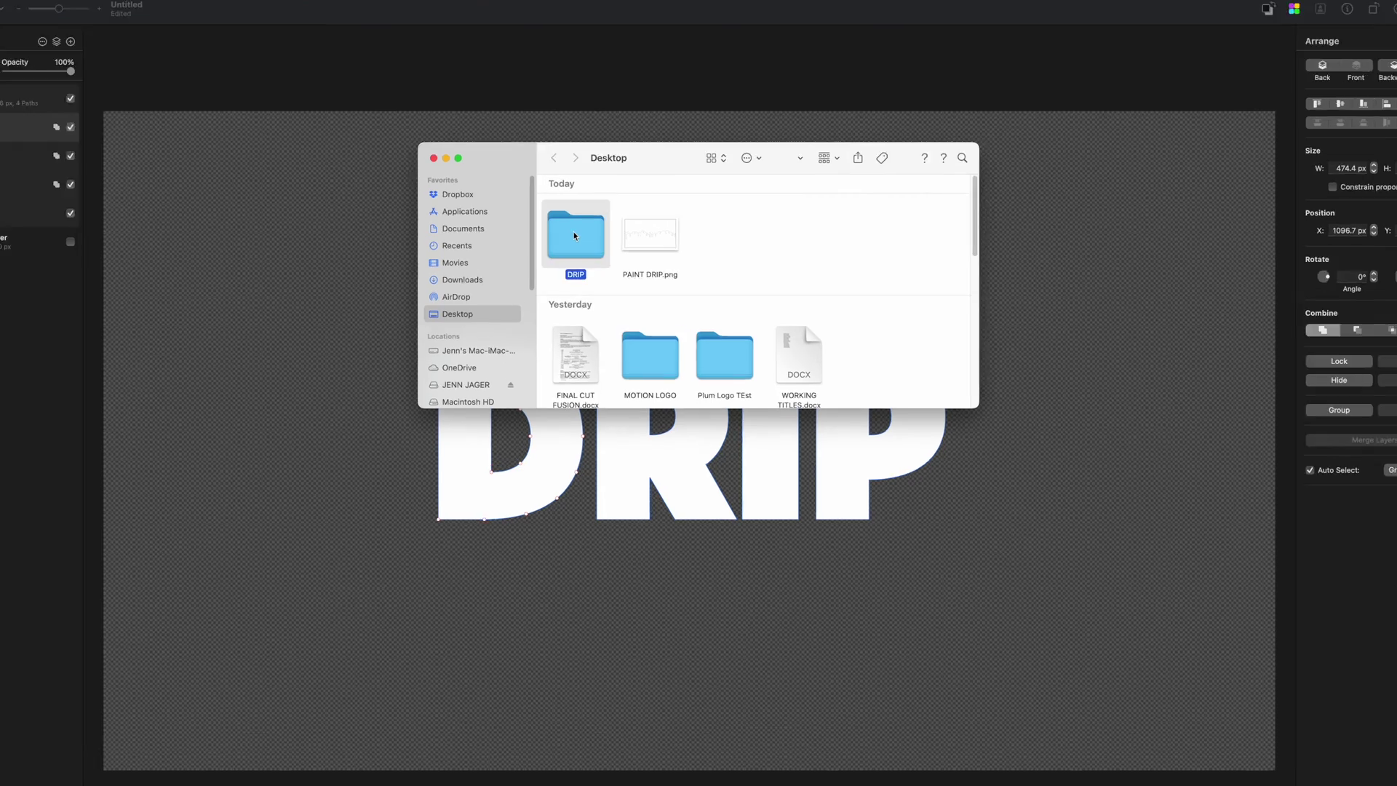
double_click(588, 231)
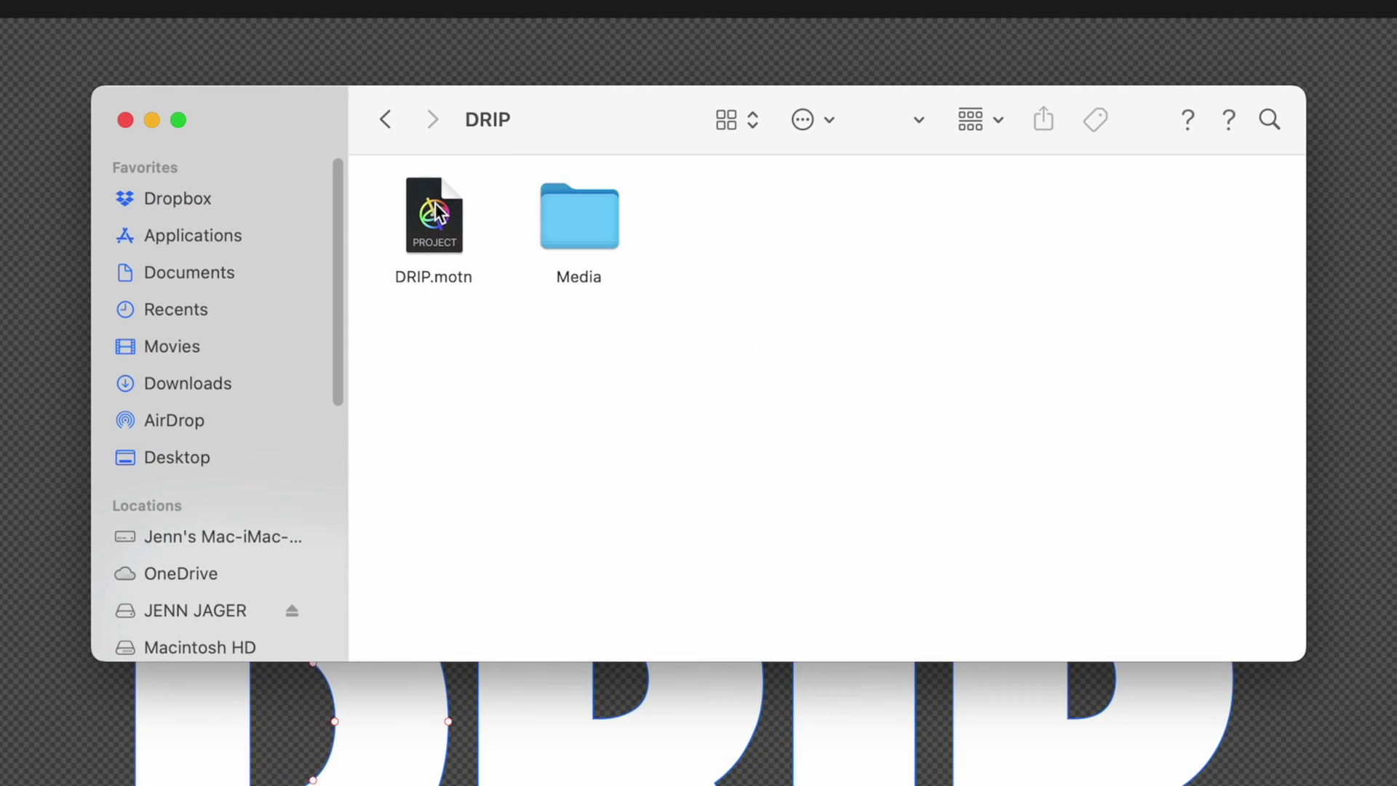
left_click(432, 230)
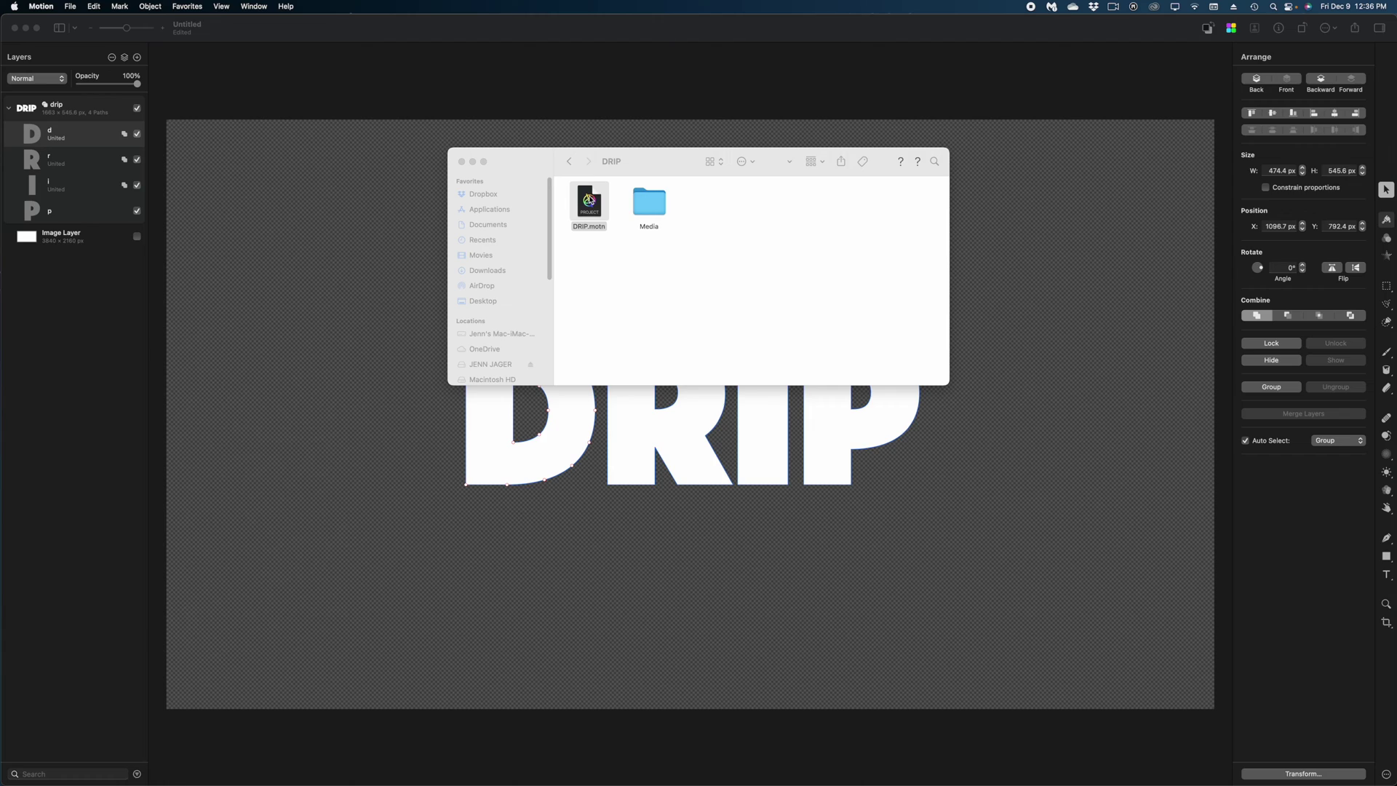
Open DRIP.motn in Motion and expand the drip group to show the D's Bezier mask and the R and I paths
double_click(589, 199)
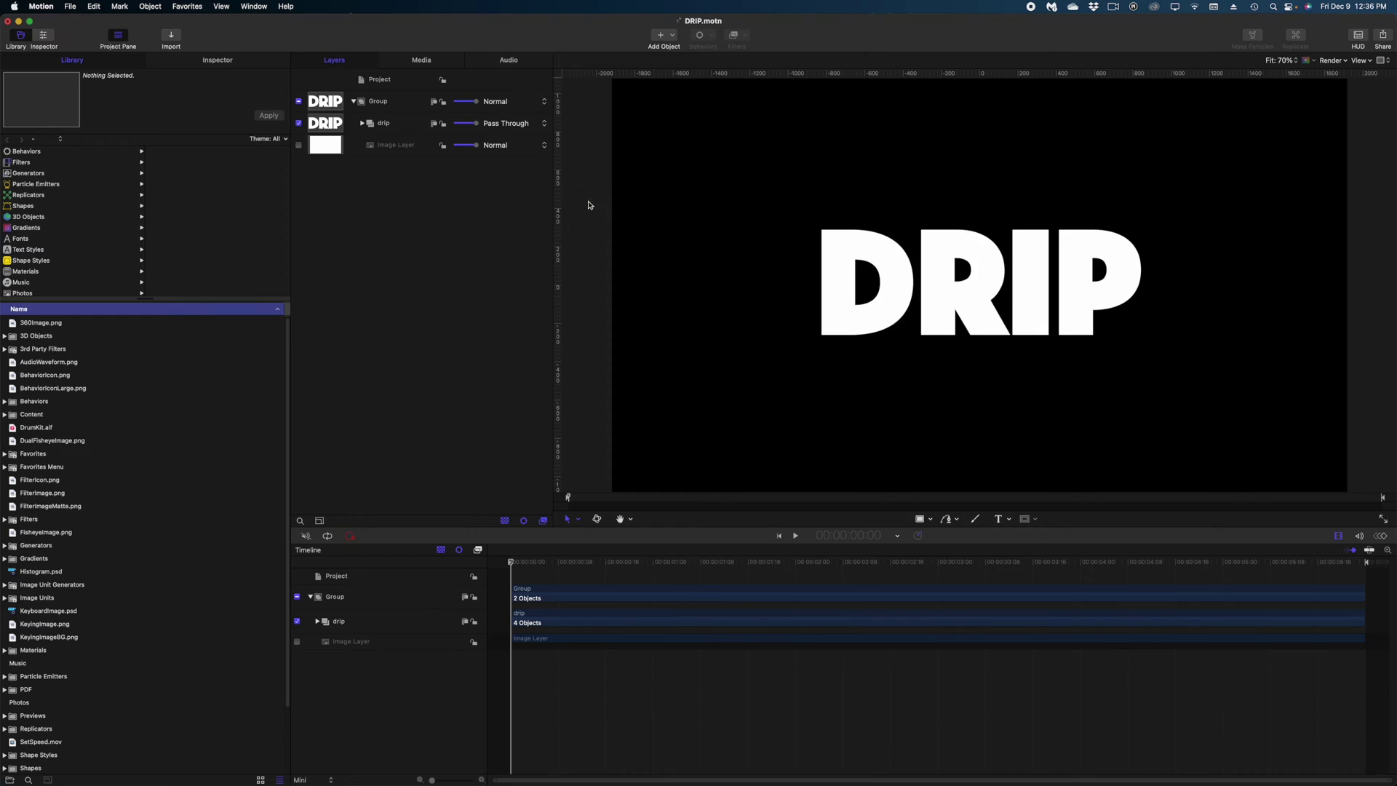
left_click(404, 131)
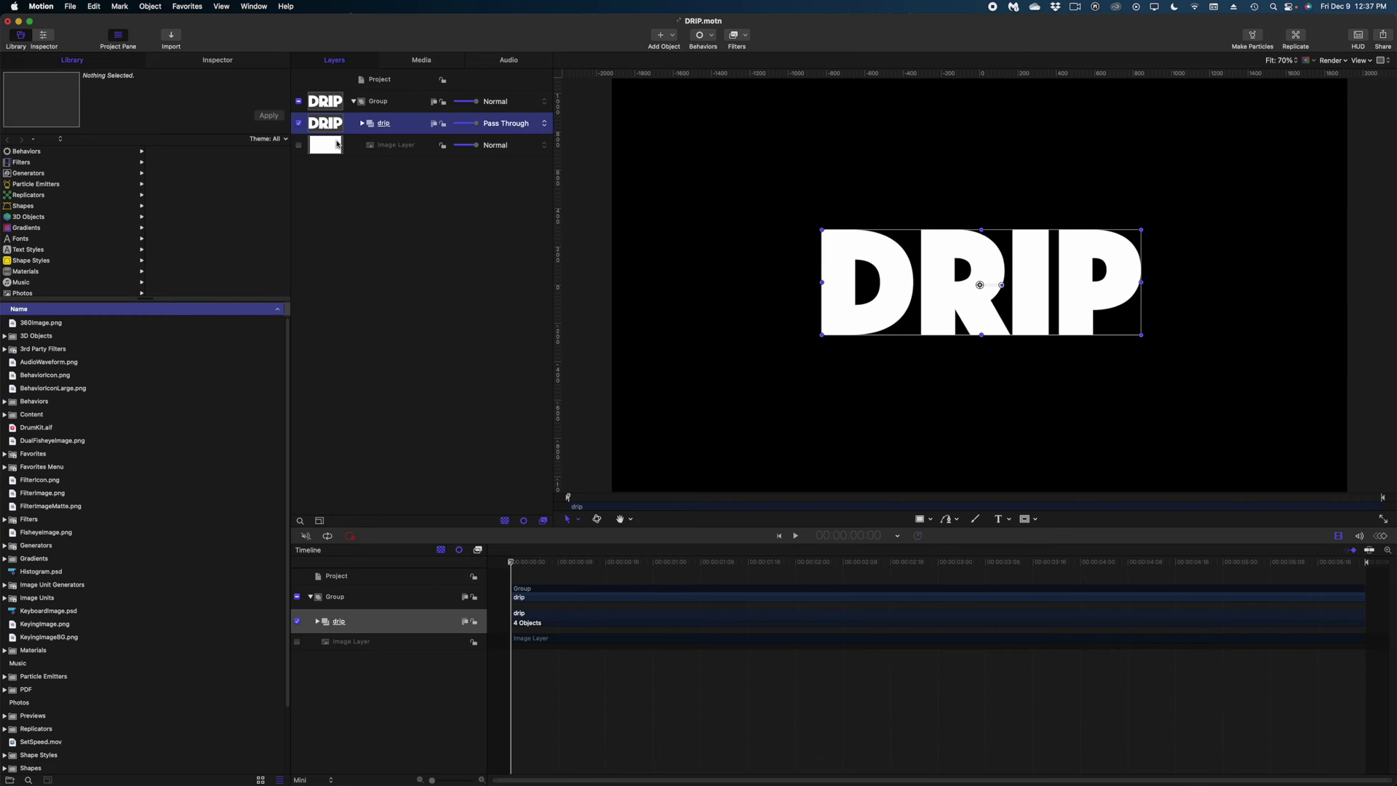
left_click(362, 123)
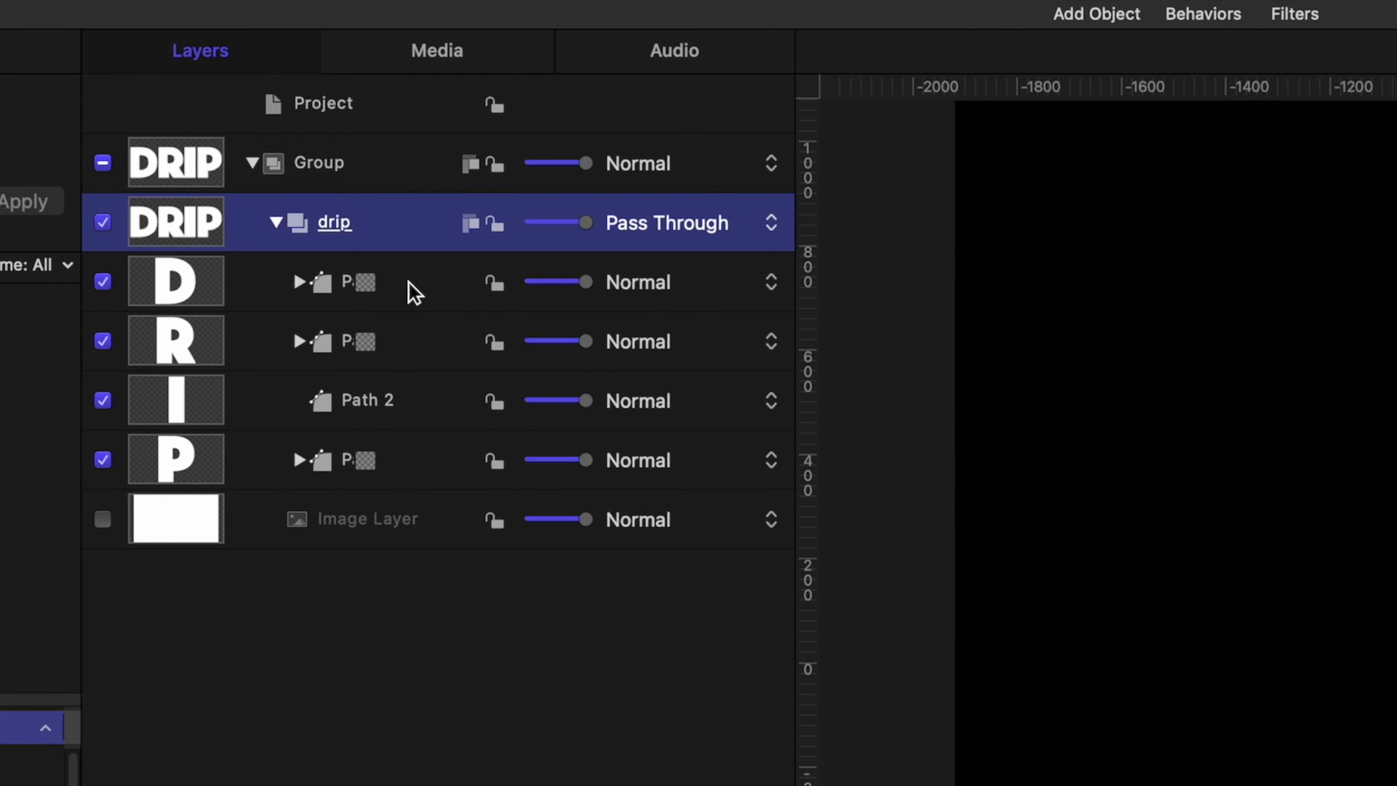
left_click(409, 284)
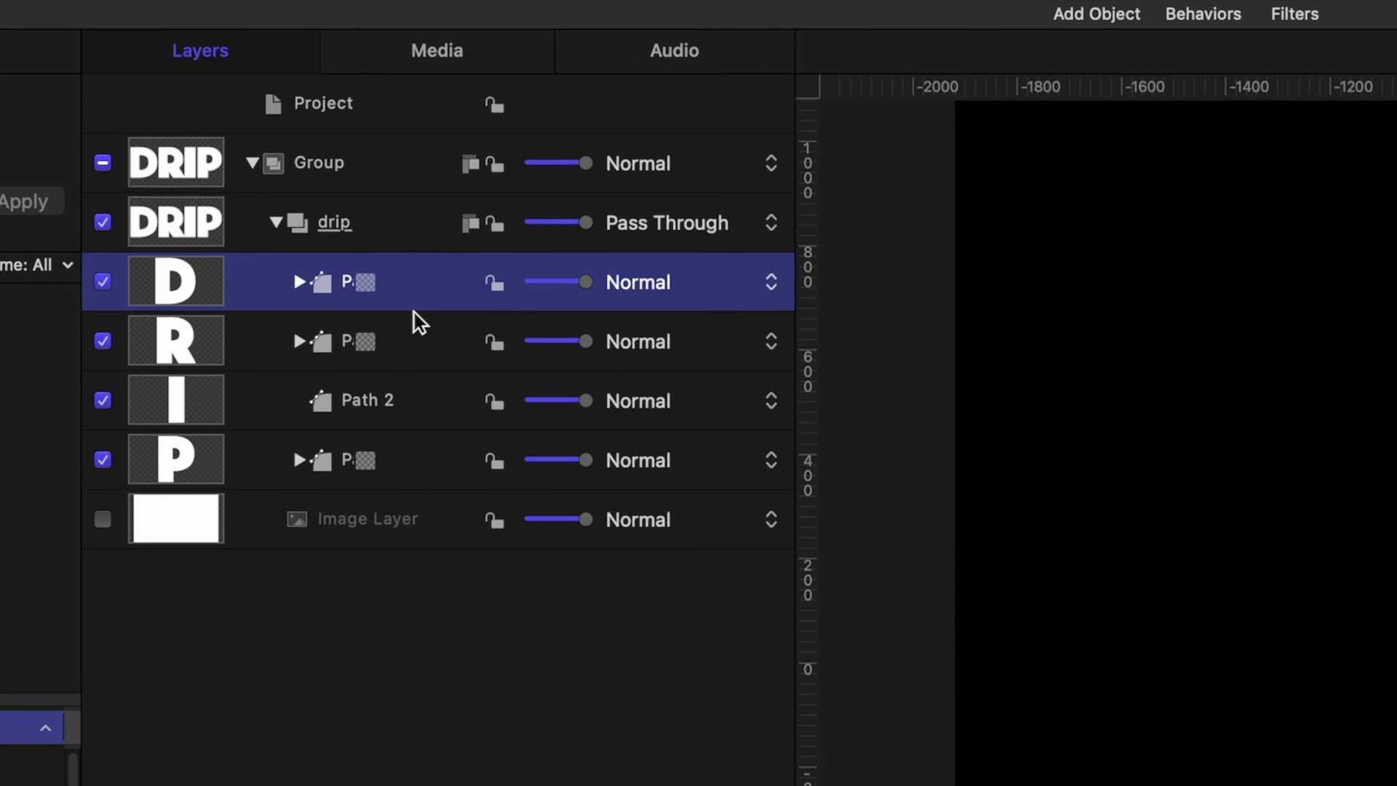
left_click(299, 282)
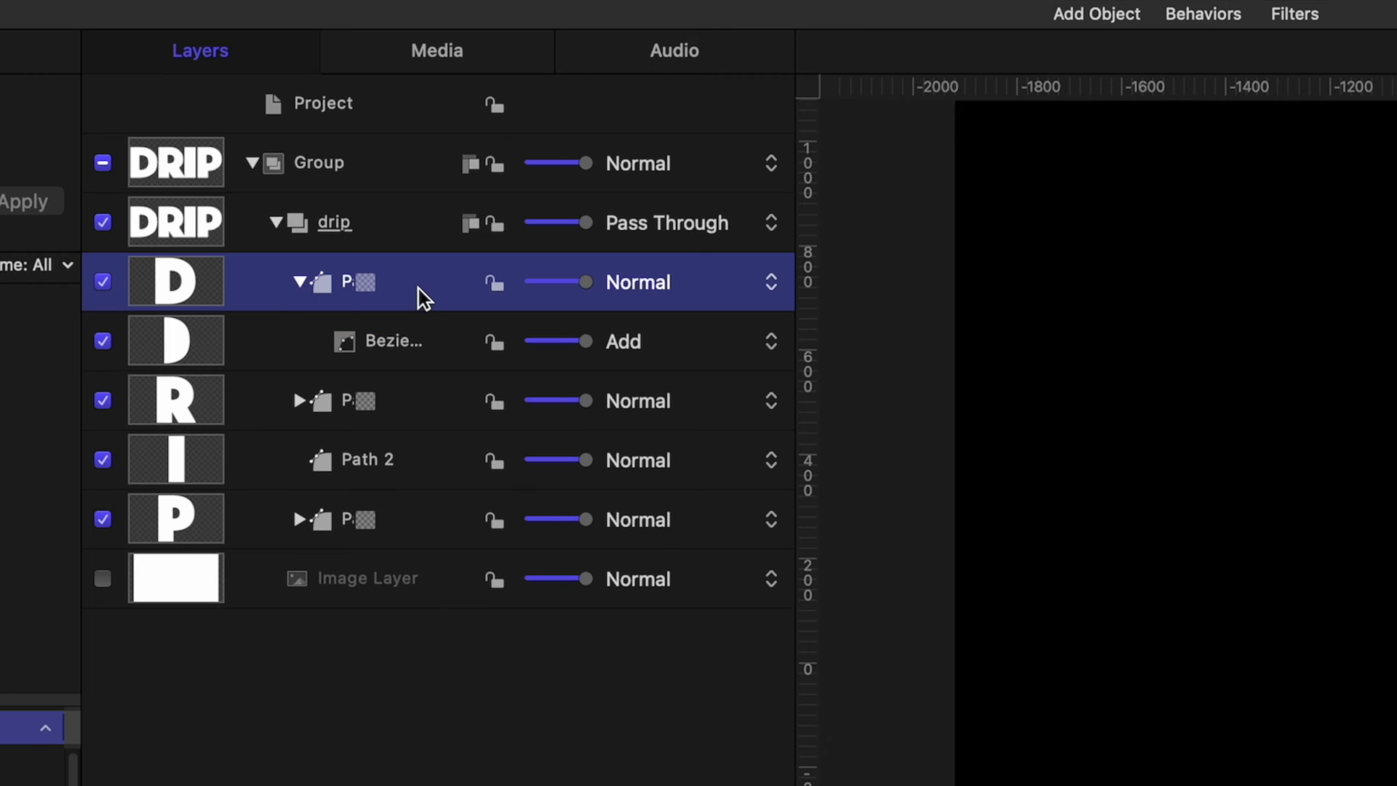
left_click(437, 364)
left_click(430, 401)
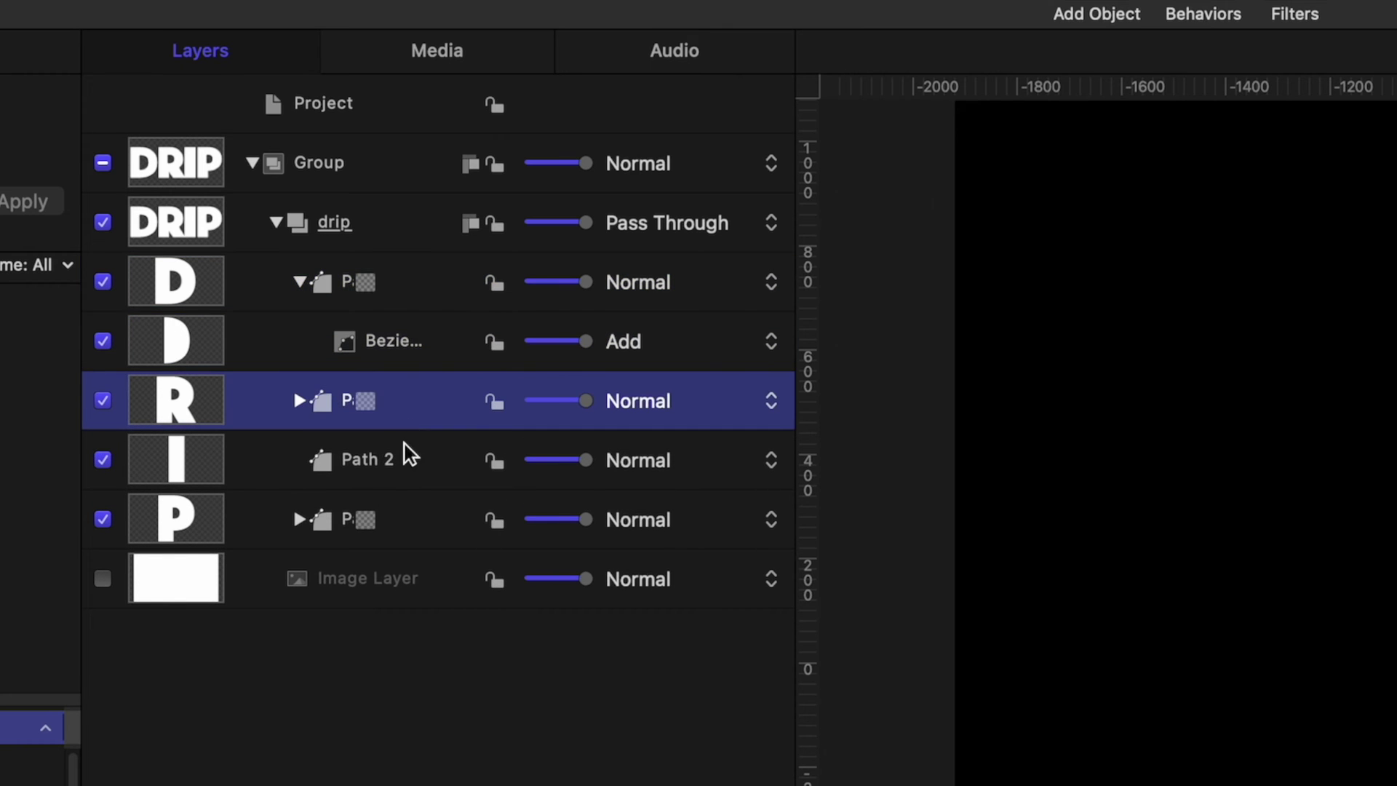
left_click(403, 457)
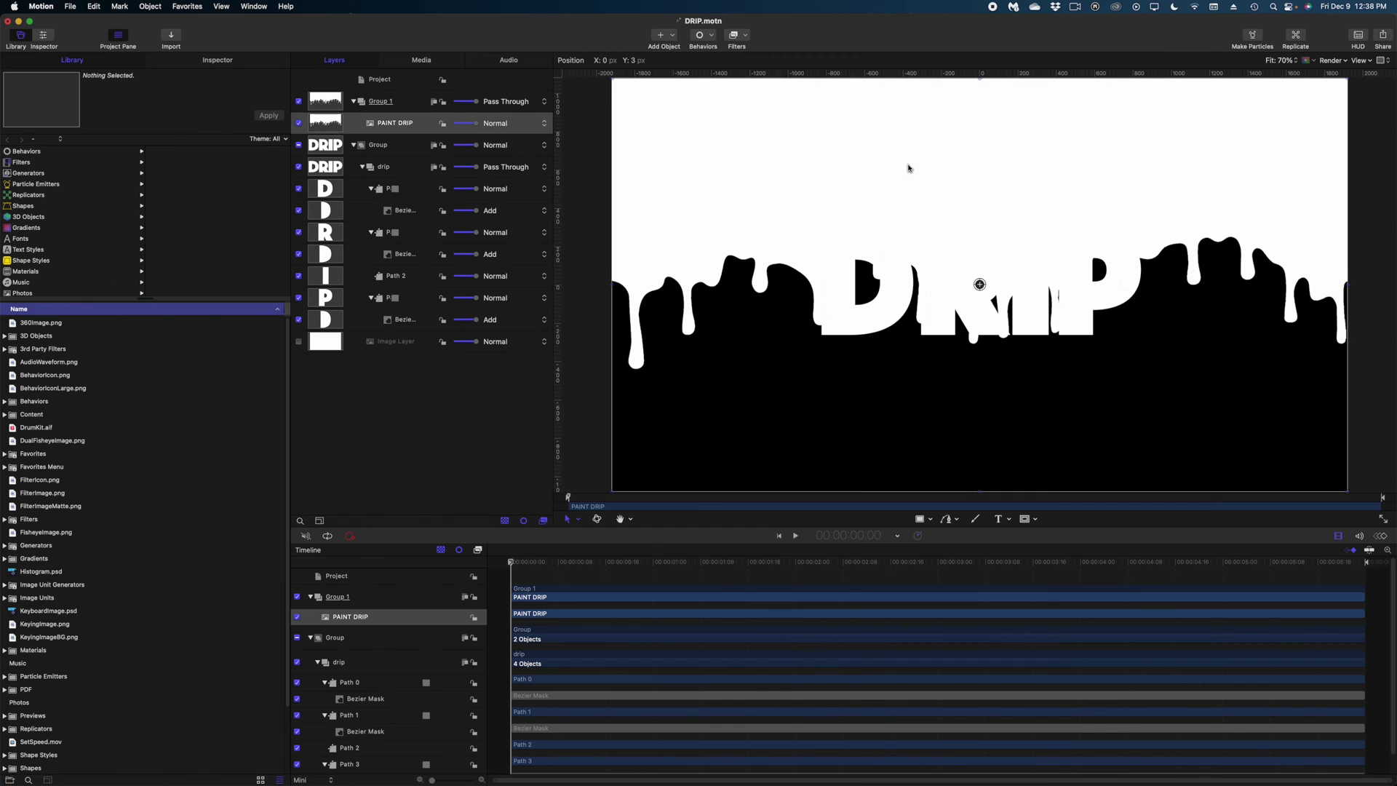
Raise the PAINT DRIP border to the top of the frame and move the DRIP group down to Y -173 px
left_click_drag(908, 165, 909, 53)
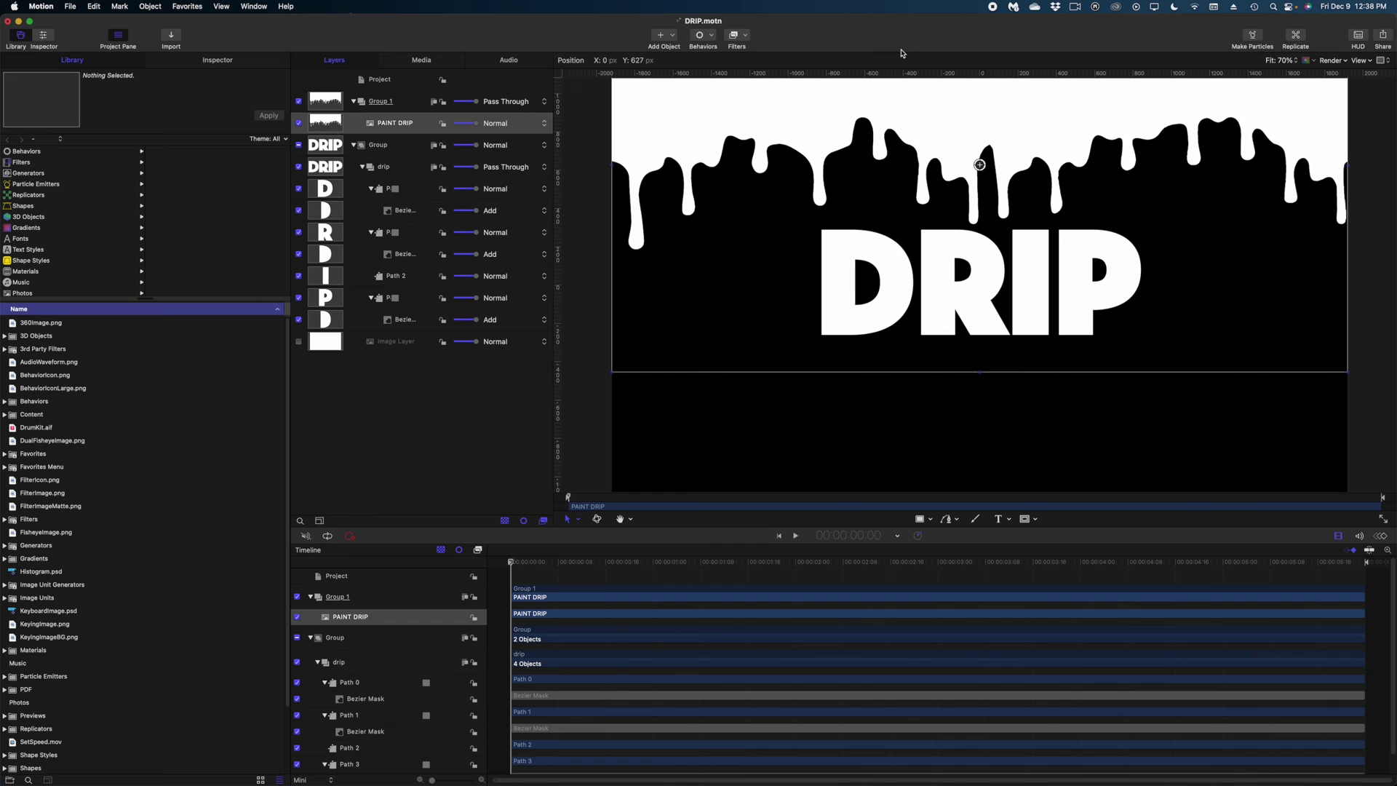
left_click(410, 149)
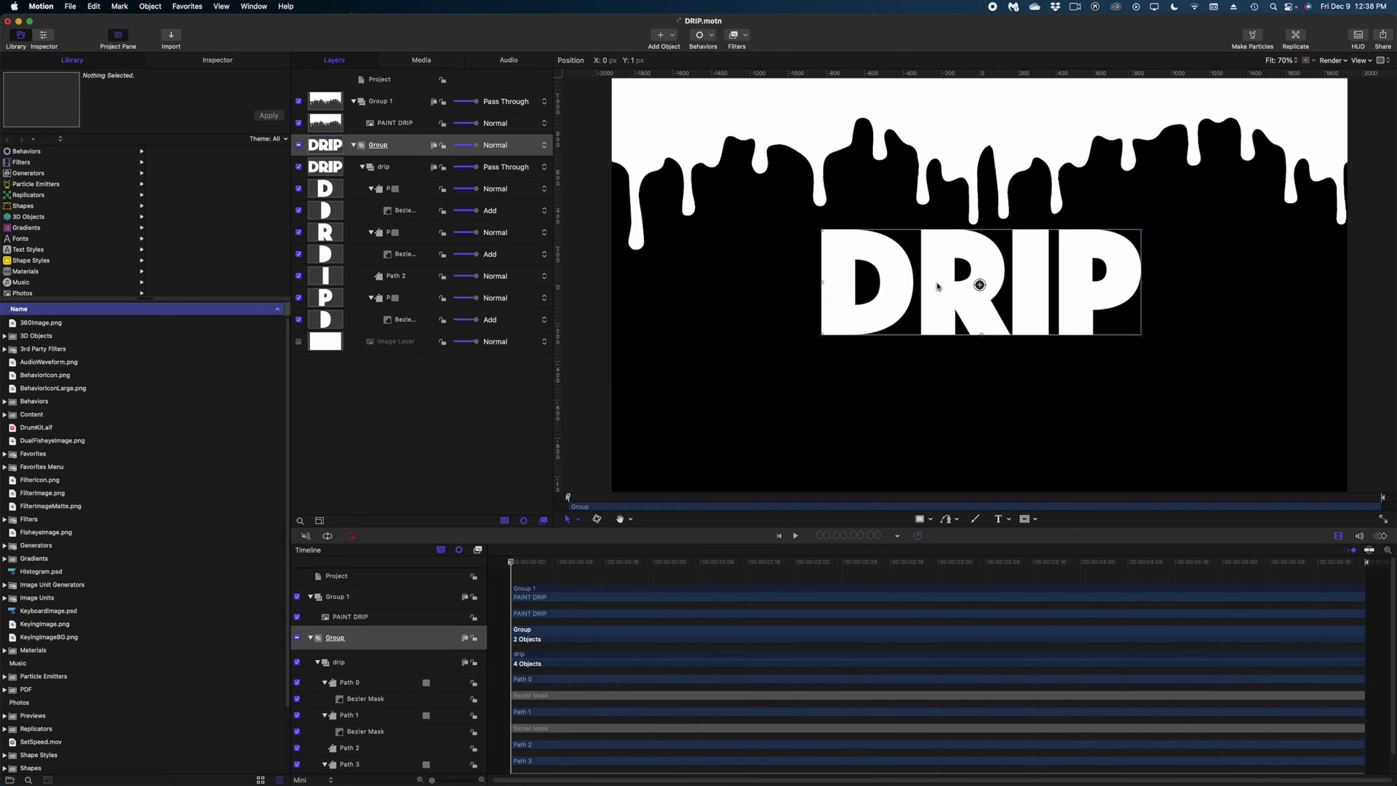
left_click_drag(937, 287, 940, 323)
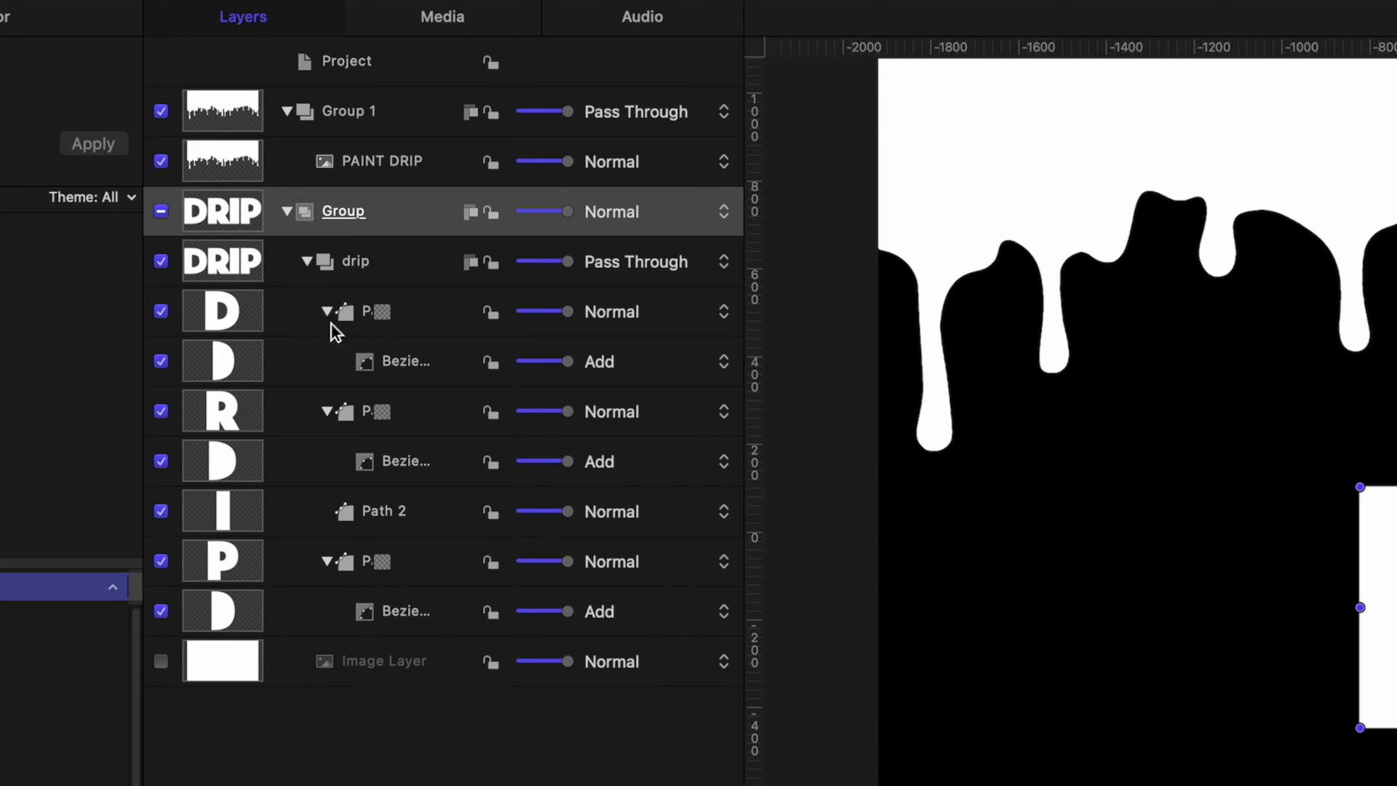
left_click(408, 320)
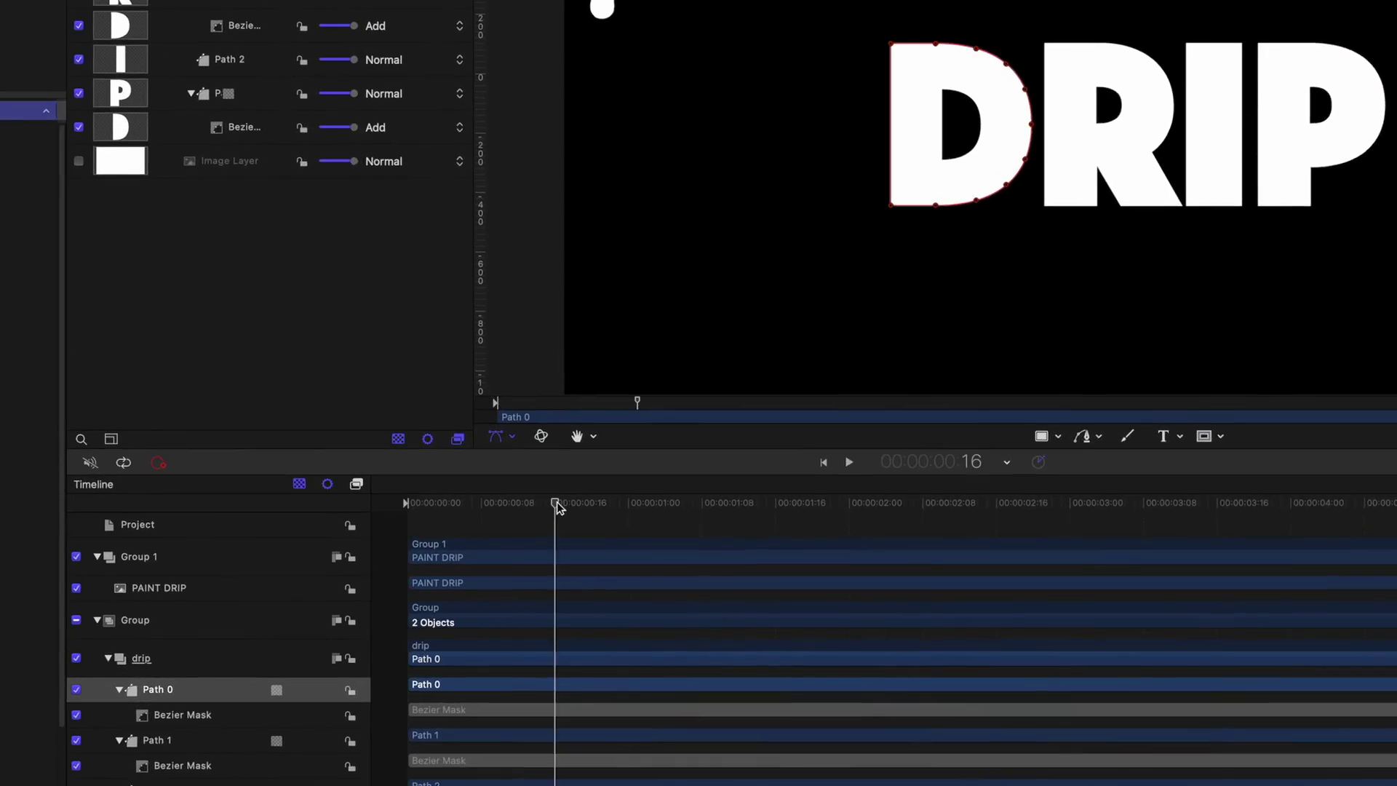
left_click_drag(558, 507, 850, 508)
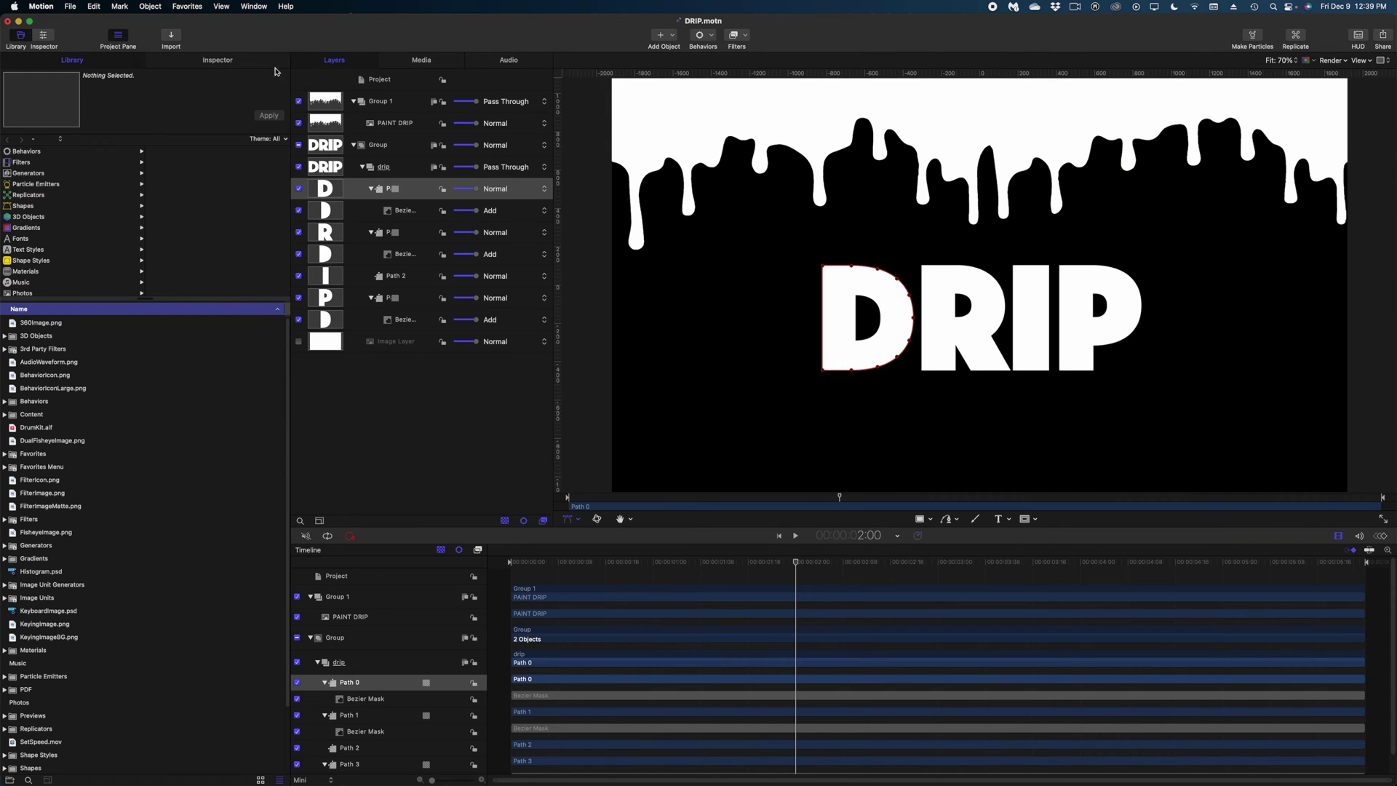
Keyframe the control points of the D path and its Bezier mask at 2:00
left_click(235, 64)
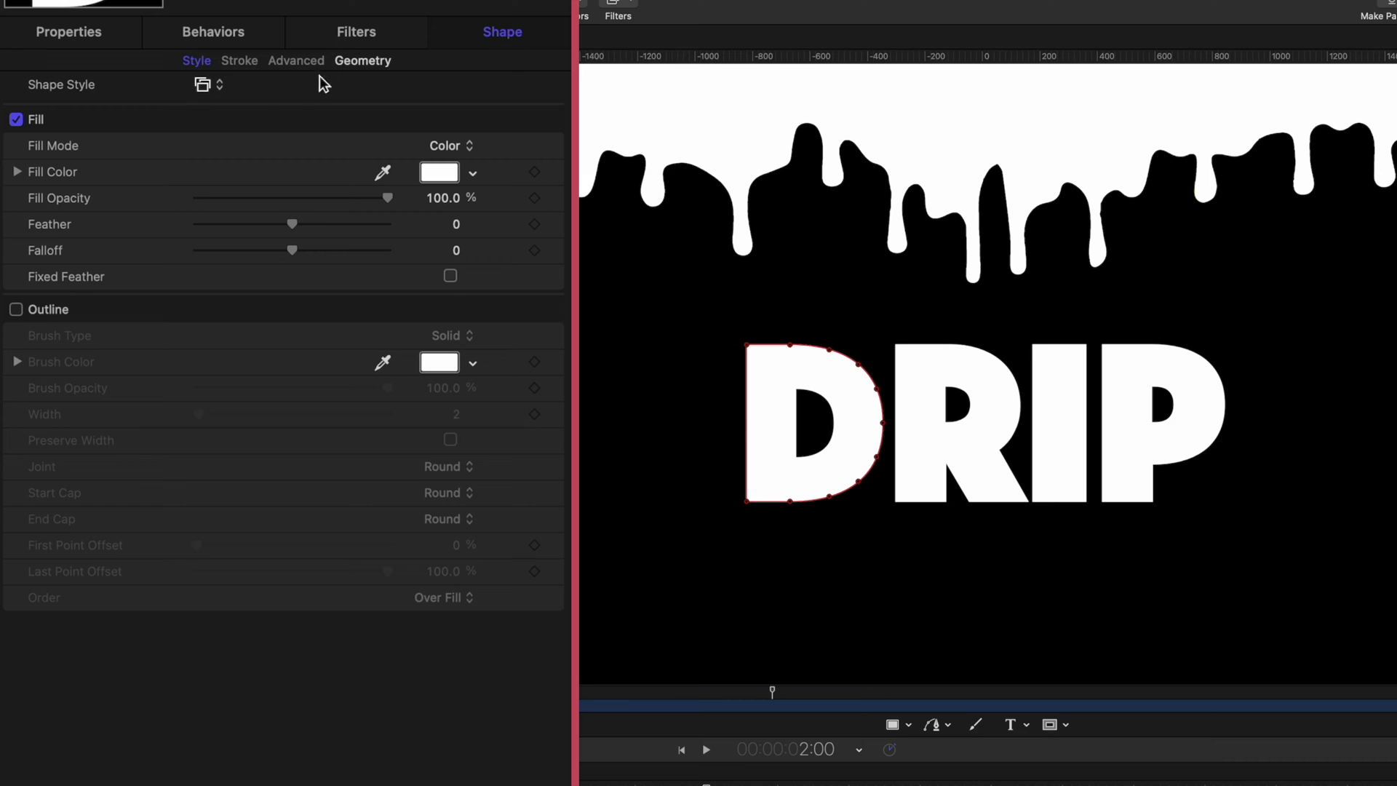
left_click(358, 63)
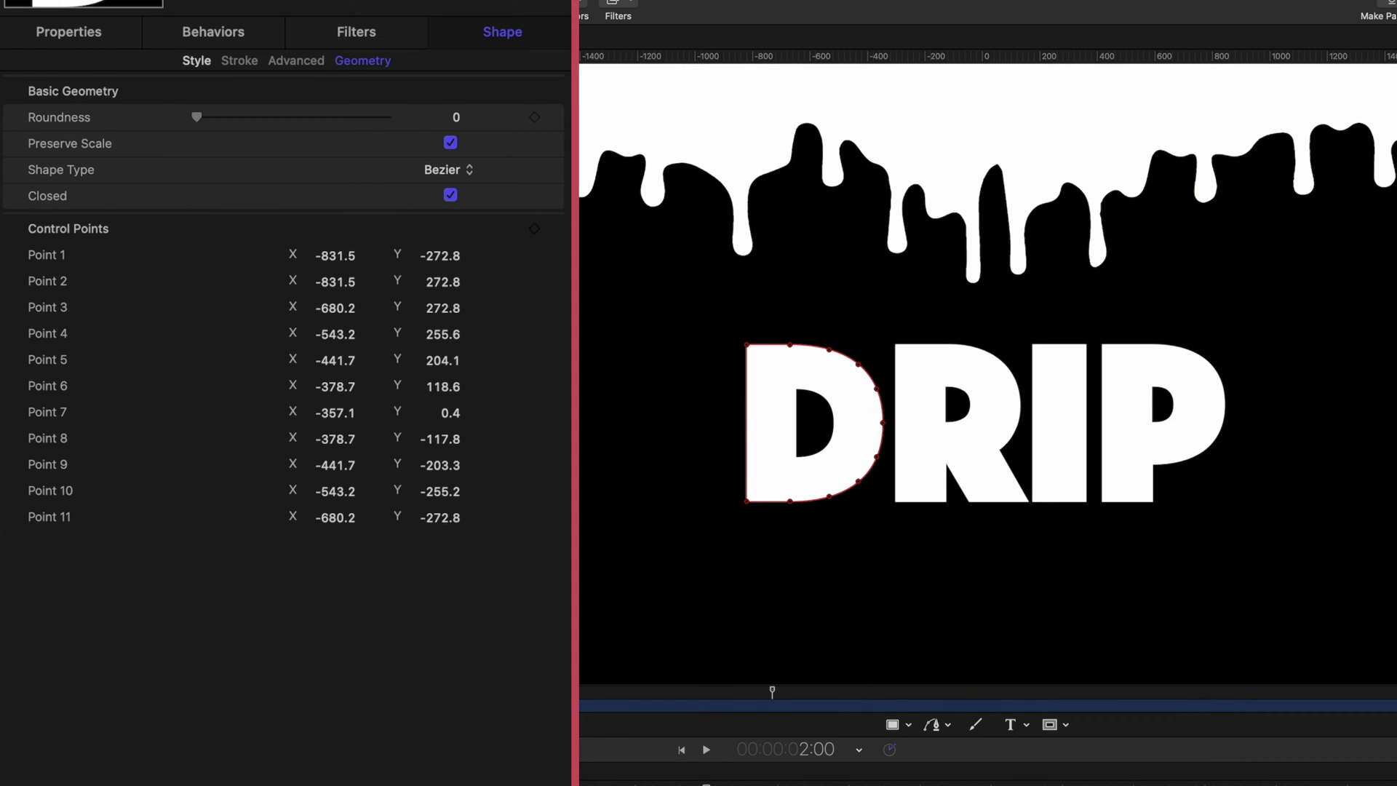
left_click(535, 230)
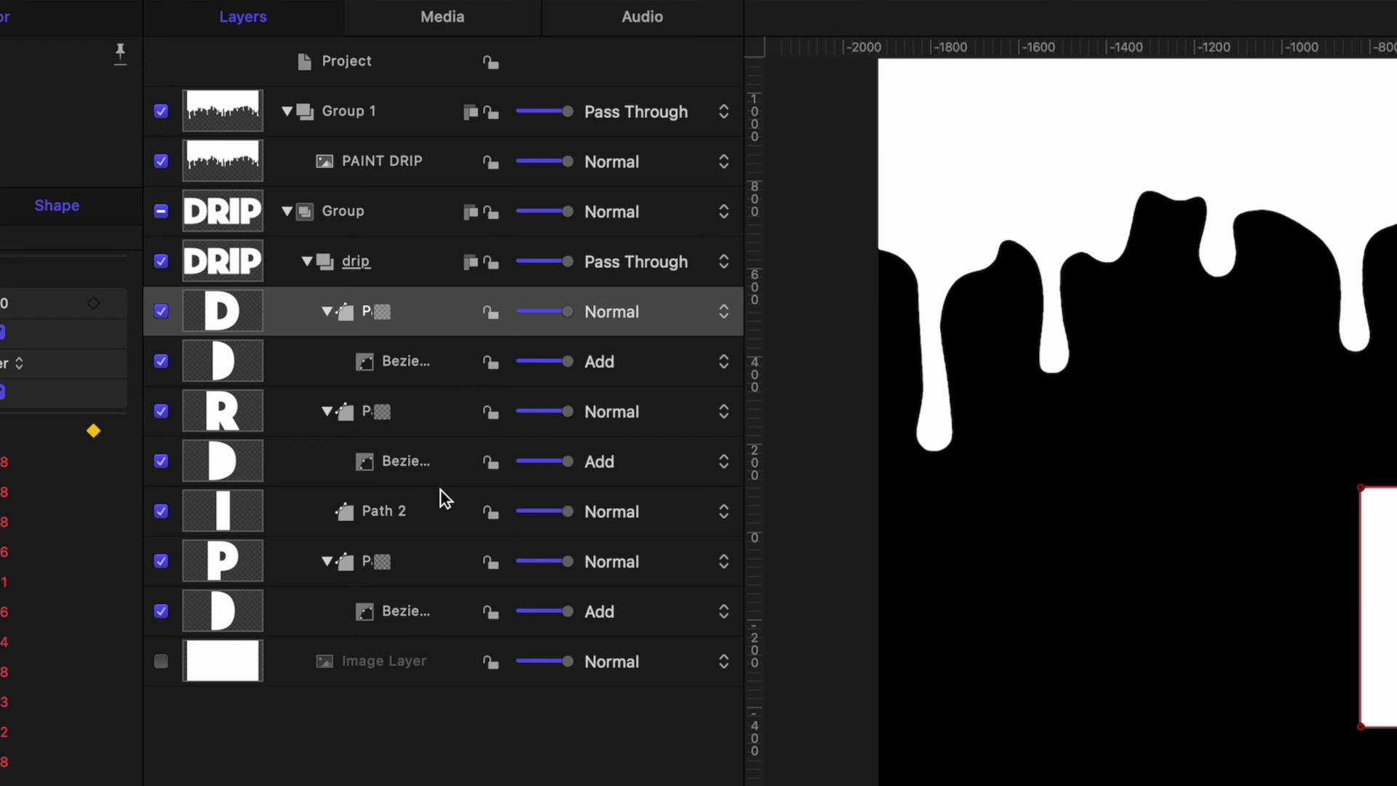
left_click(444, 361)
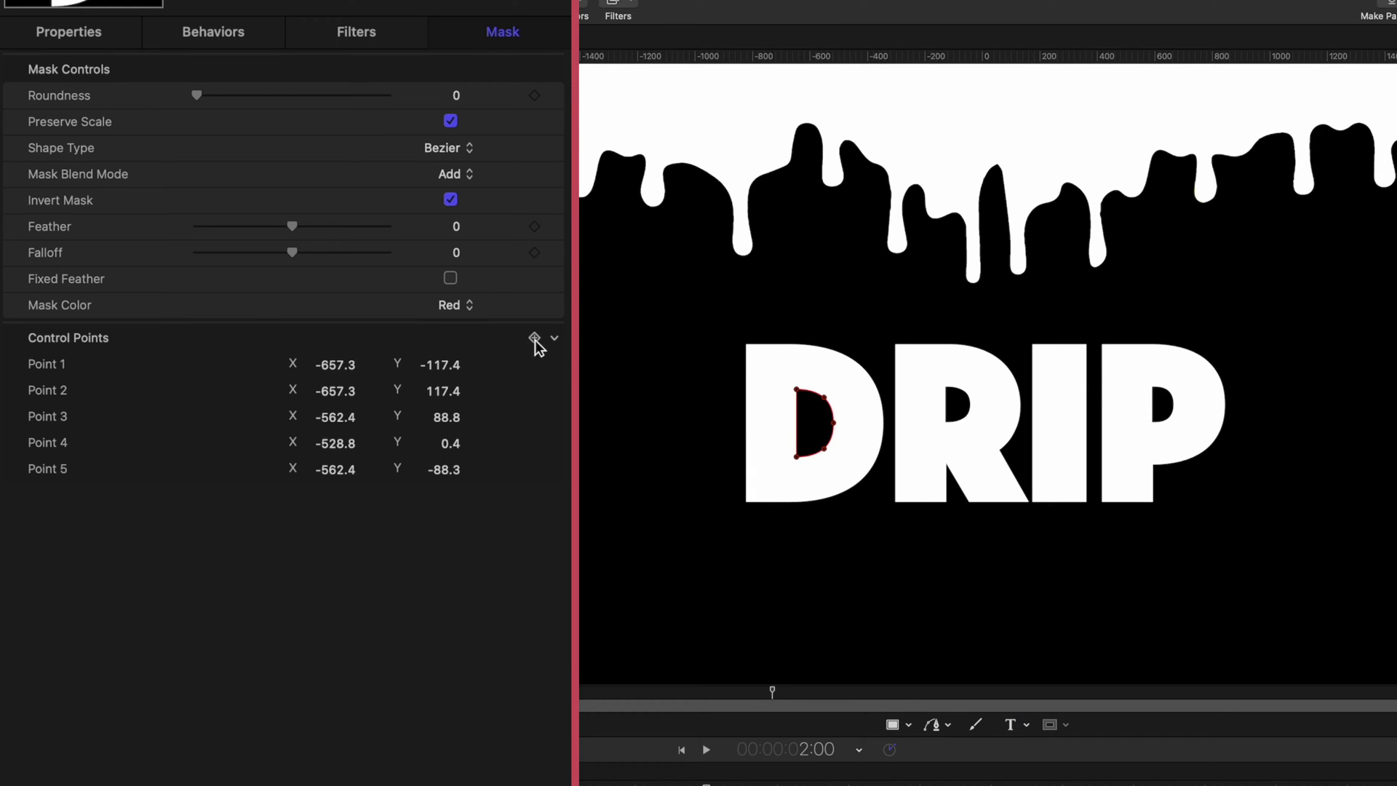
left_click(535, 339)
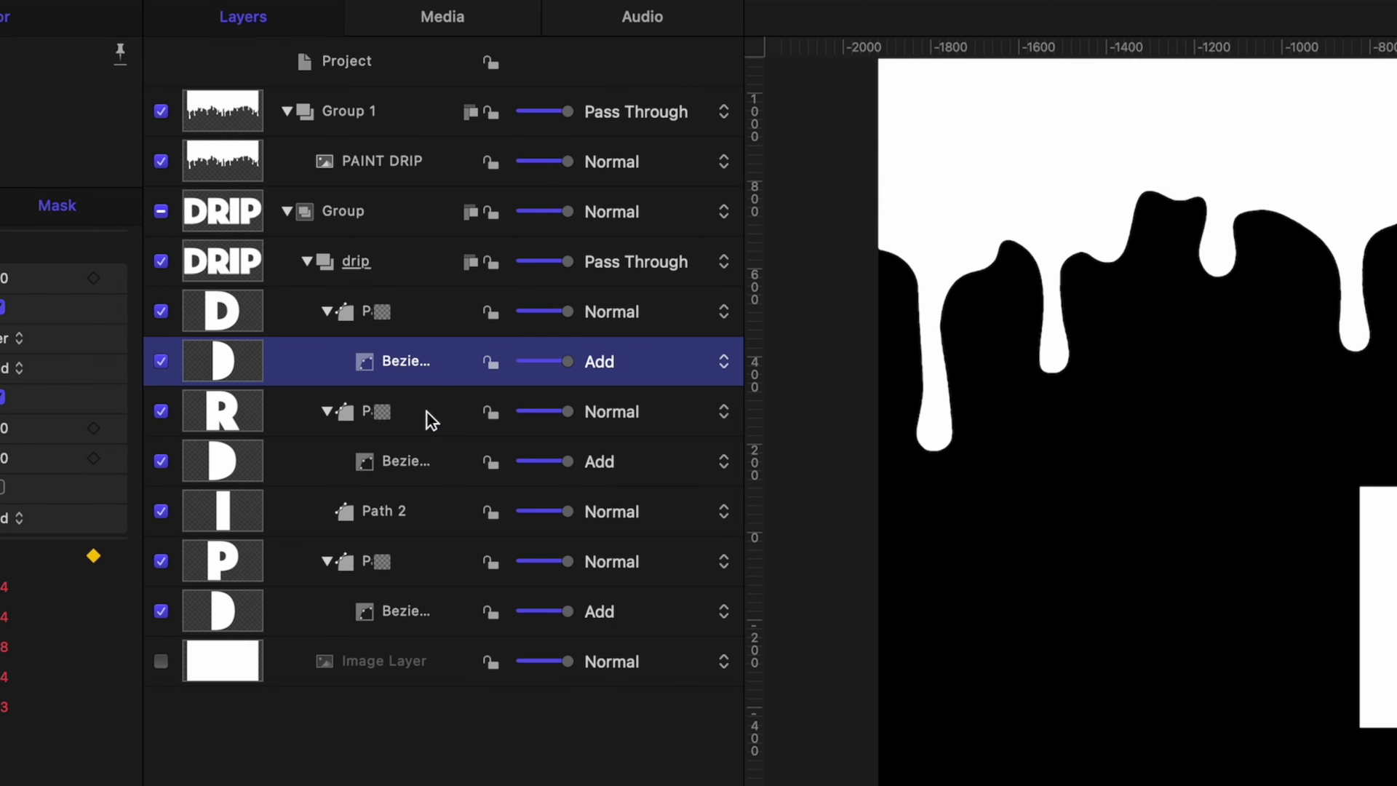
Keyframe the control points of the R path and its Bezier mask at 2:00
left_click(427, 417)
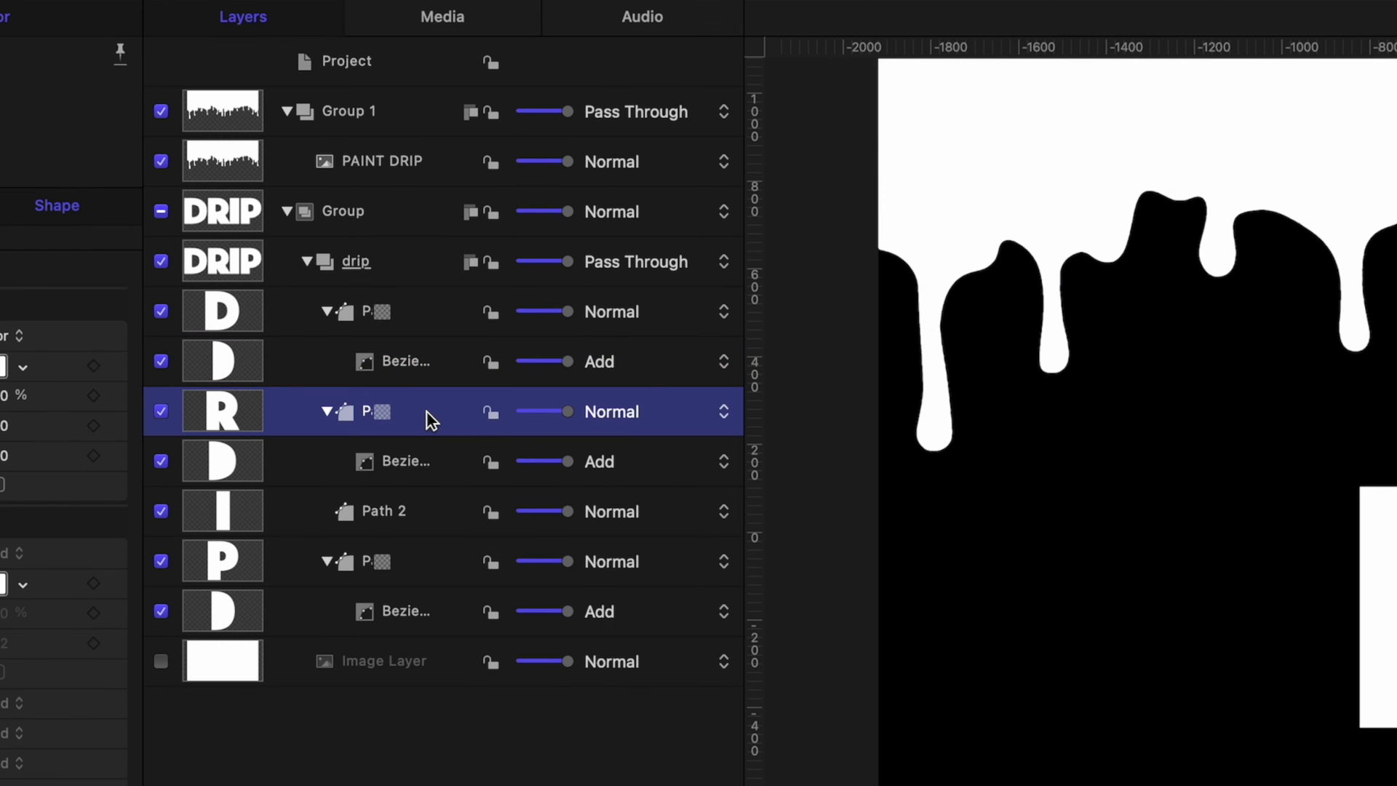
left_click(378, 61)
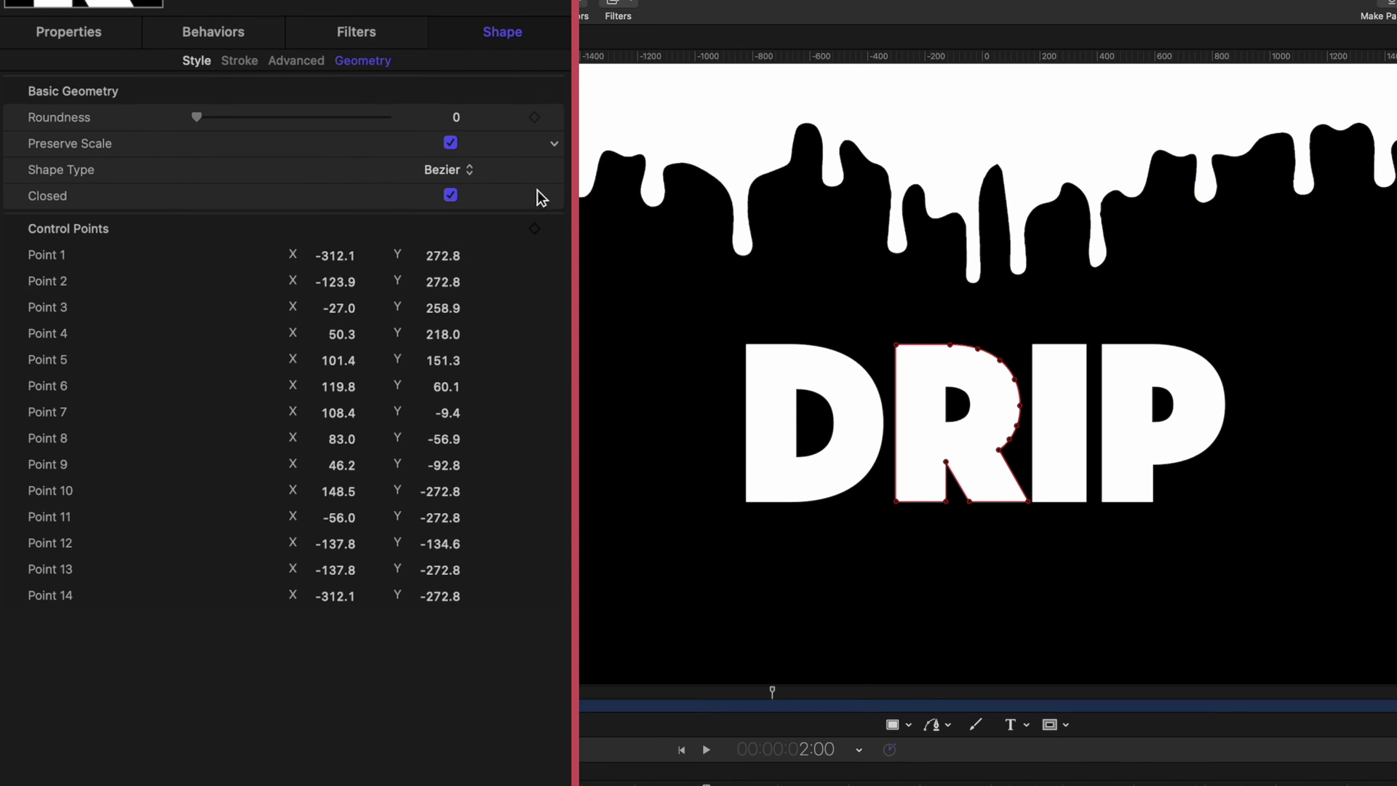
left_click(535, 228)
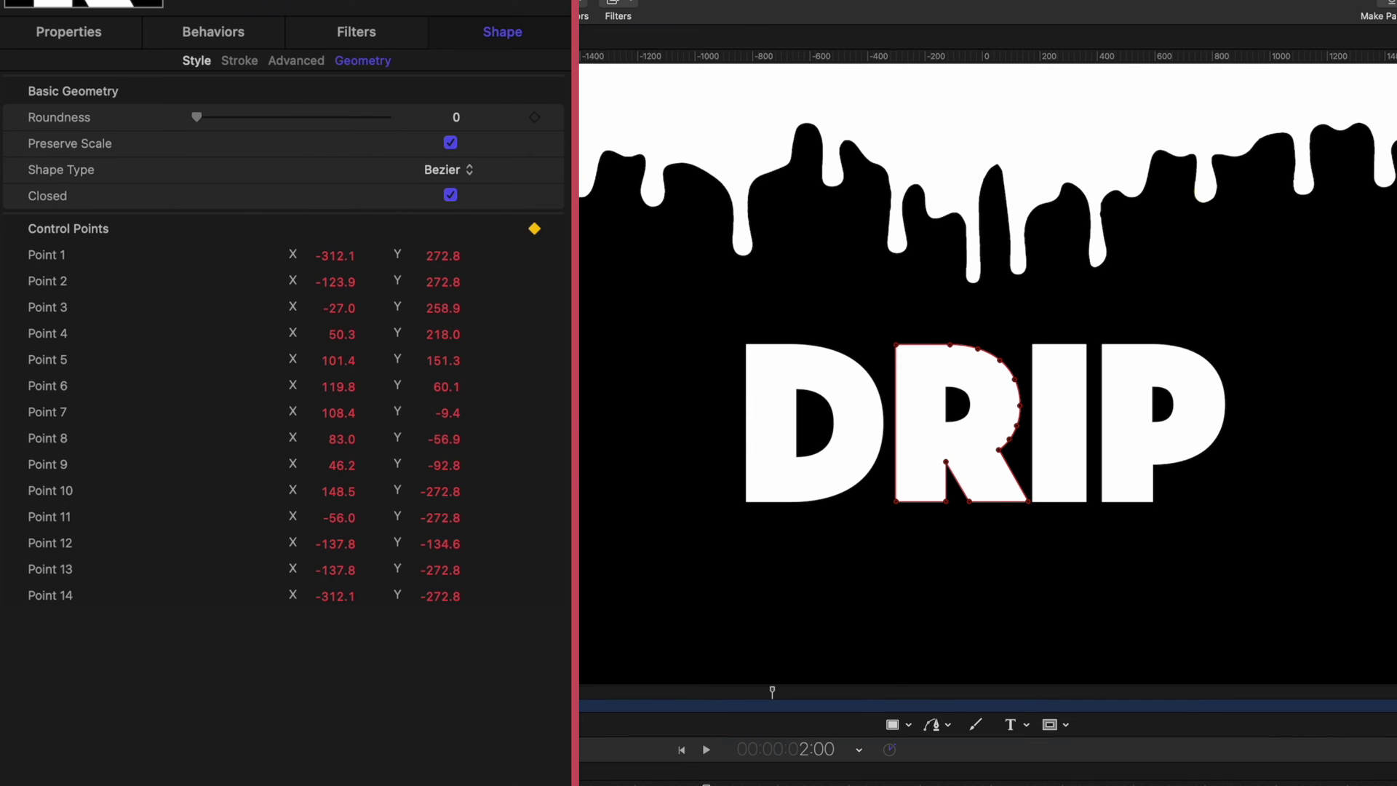
left_click(423, 256)
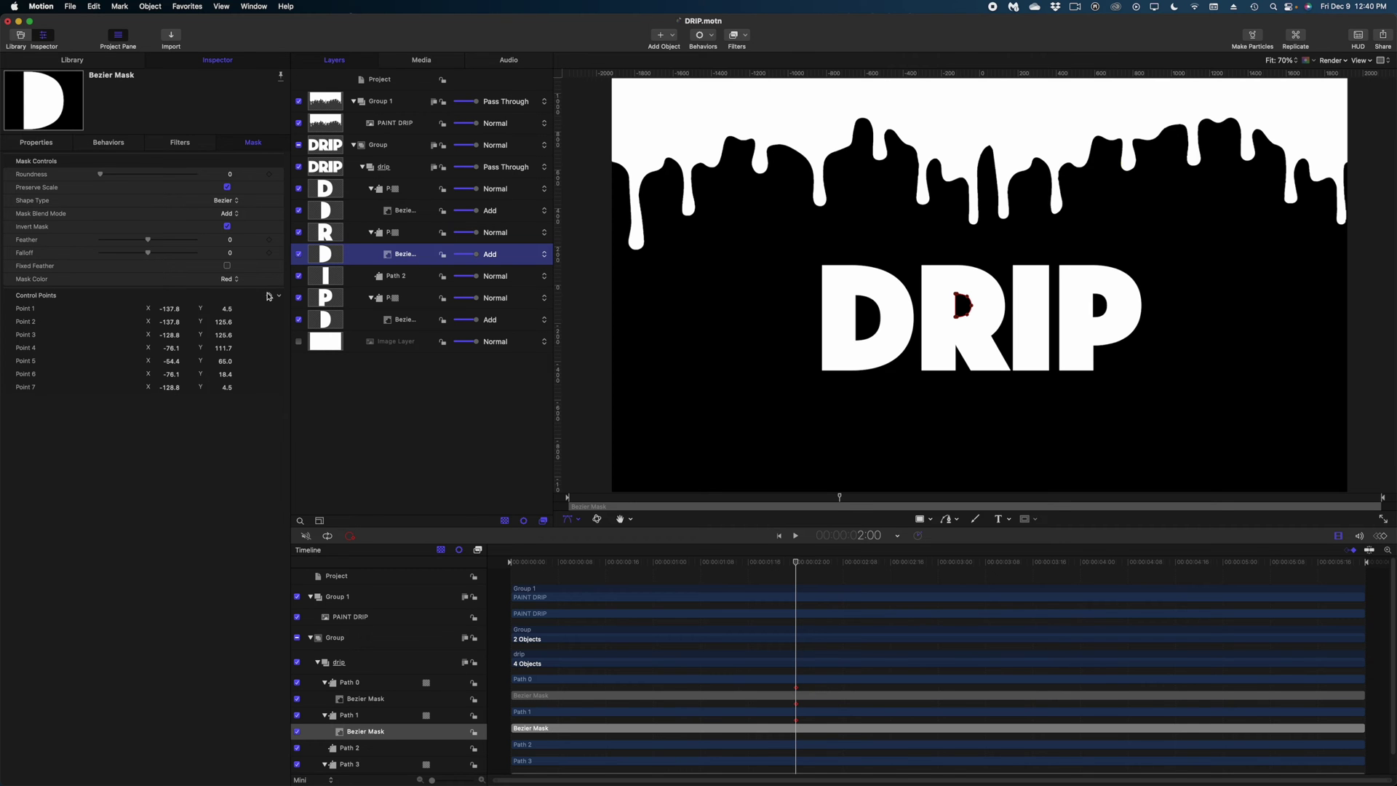
left_click(268, 296)
Bring up the control-point settings for the I path (Path 2) and P path (Path 3)
left_click(391, 278)
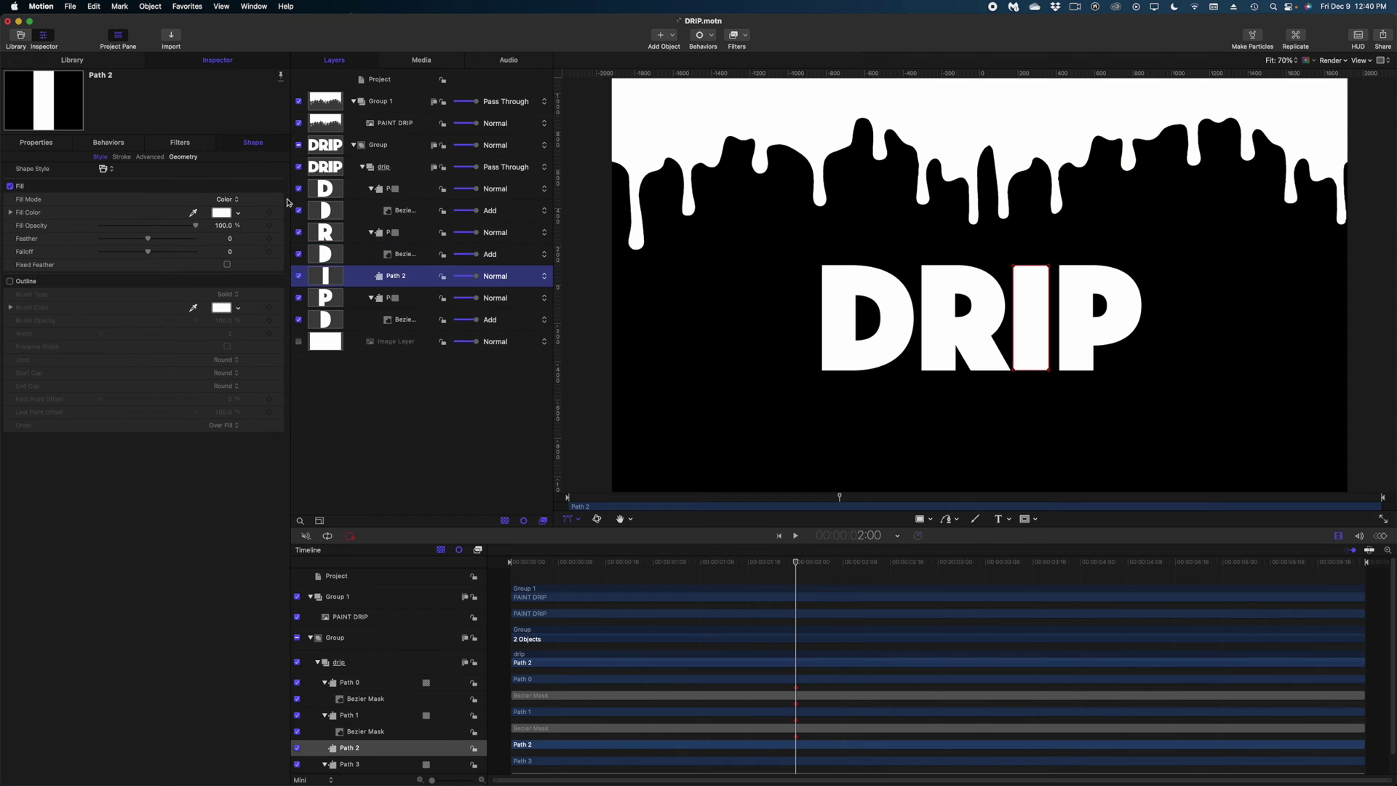
left_click(183, 157)
left_click(419, 299)
left_click(176, 162)
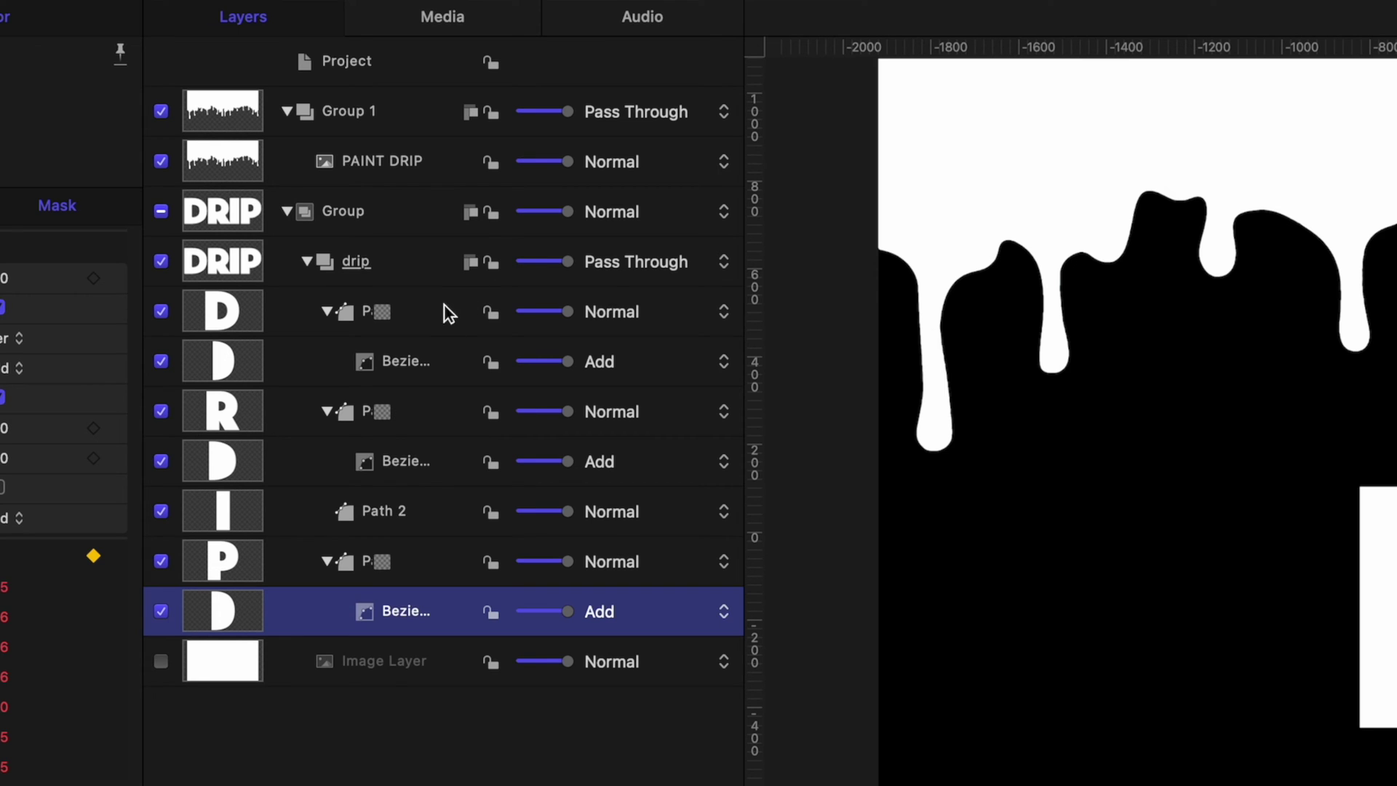
At 1:14, pull the D path's bottom point up and make it a smooth point
left_click(427, 315)
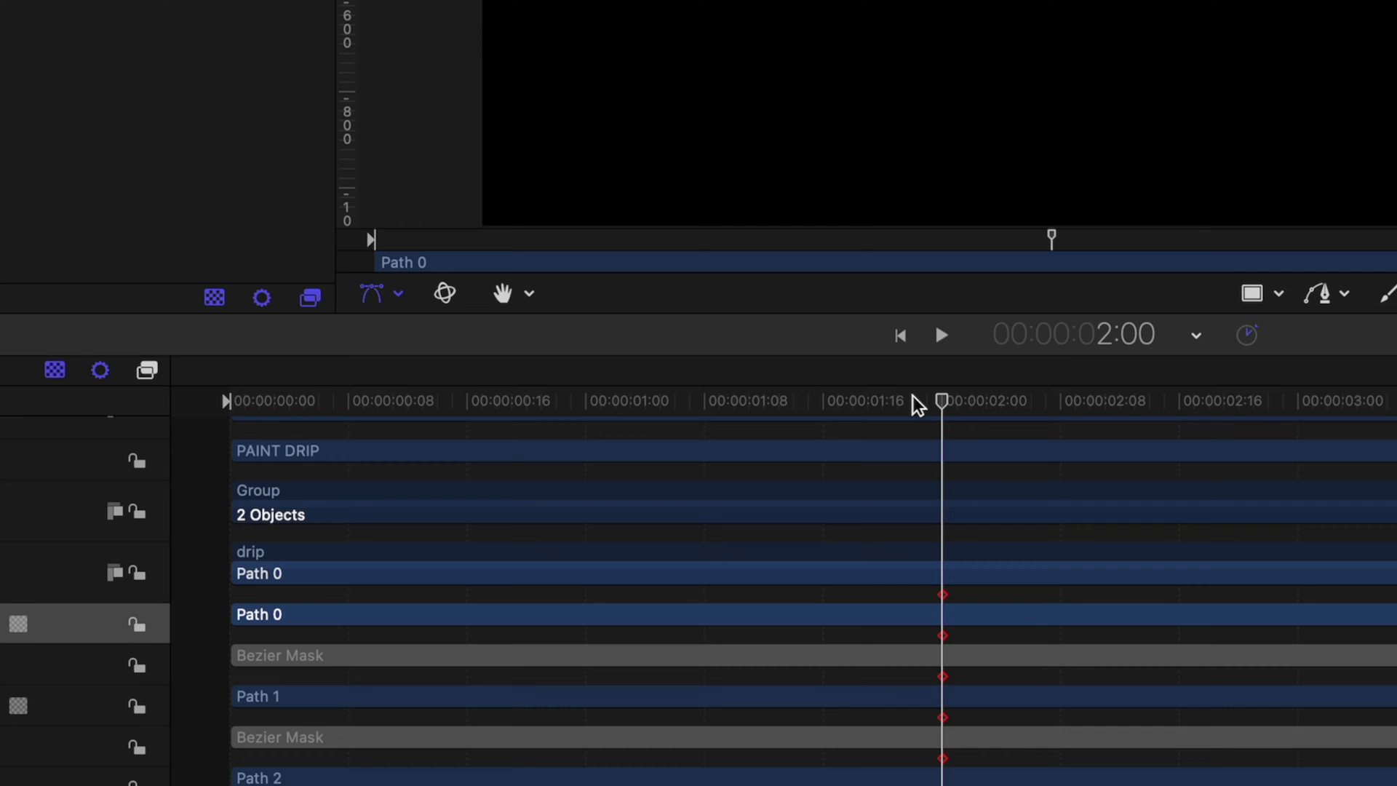
key("shift+Left")
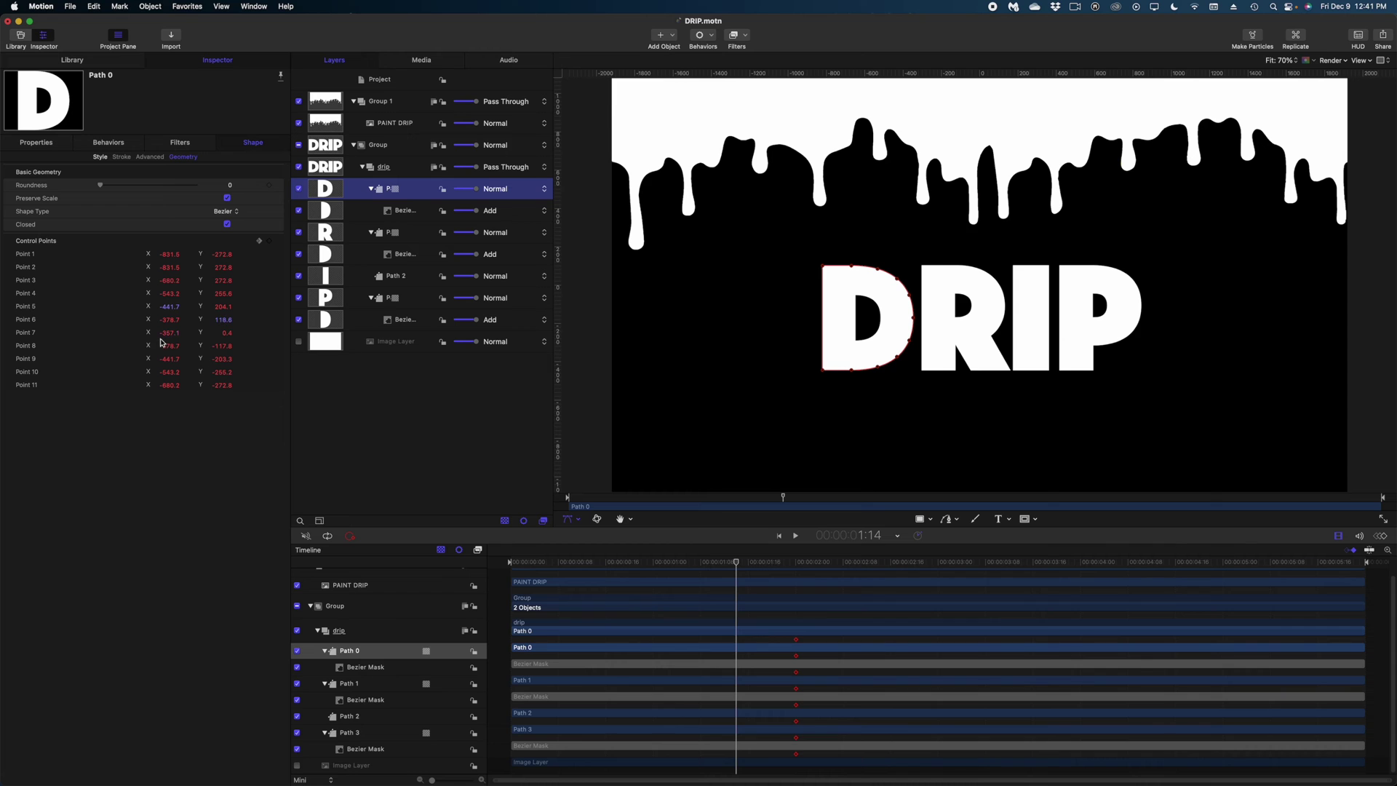
left_click_drag(875, 370, 882, 355)
right_click(833, 343)
left_click(894, 358)
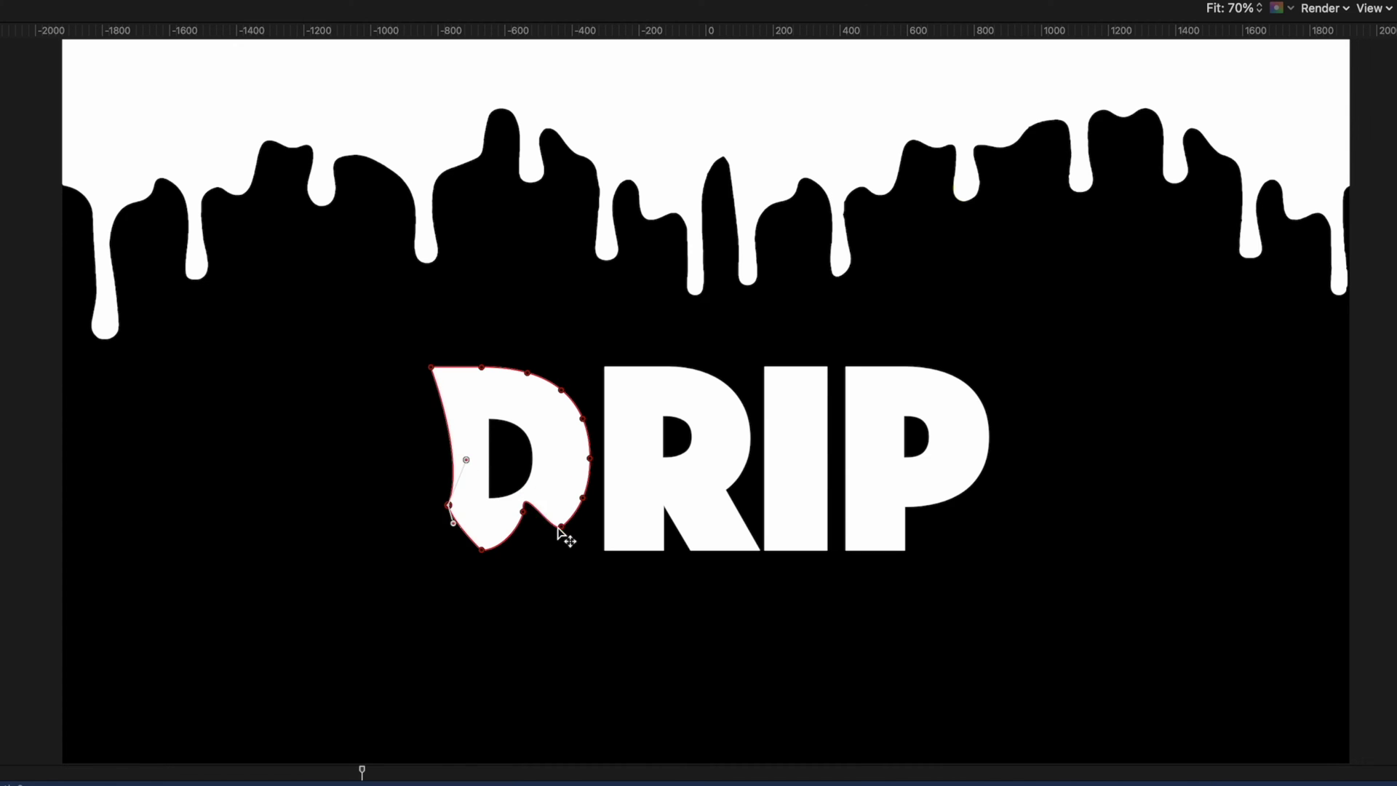
Stretch the D's points up to the paint border and smooth the drip's edges and bottom point
left_click_drag(558, 533, 555, 359)
left_click_drag(523, 222, 452, 514)
right_click(450, 510)
left_click(481, 493)
left_click(477, 228)
right_click(500, 543)
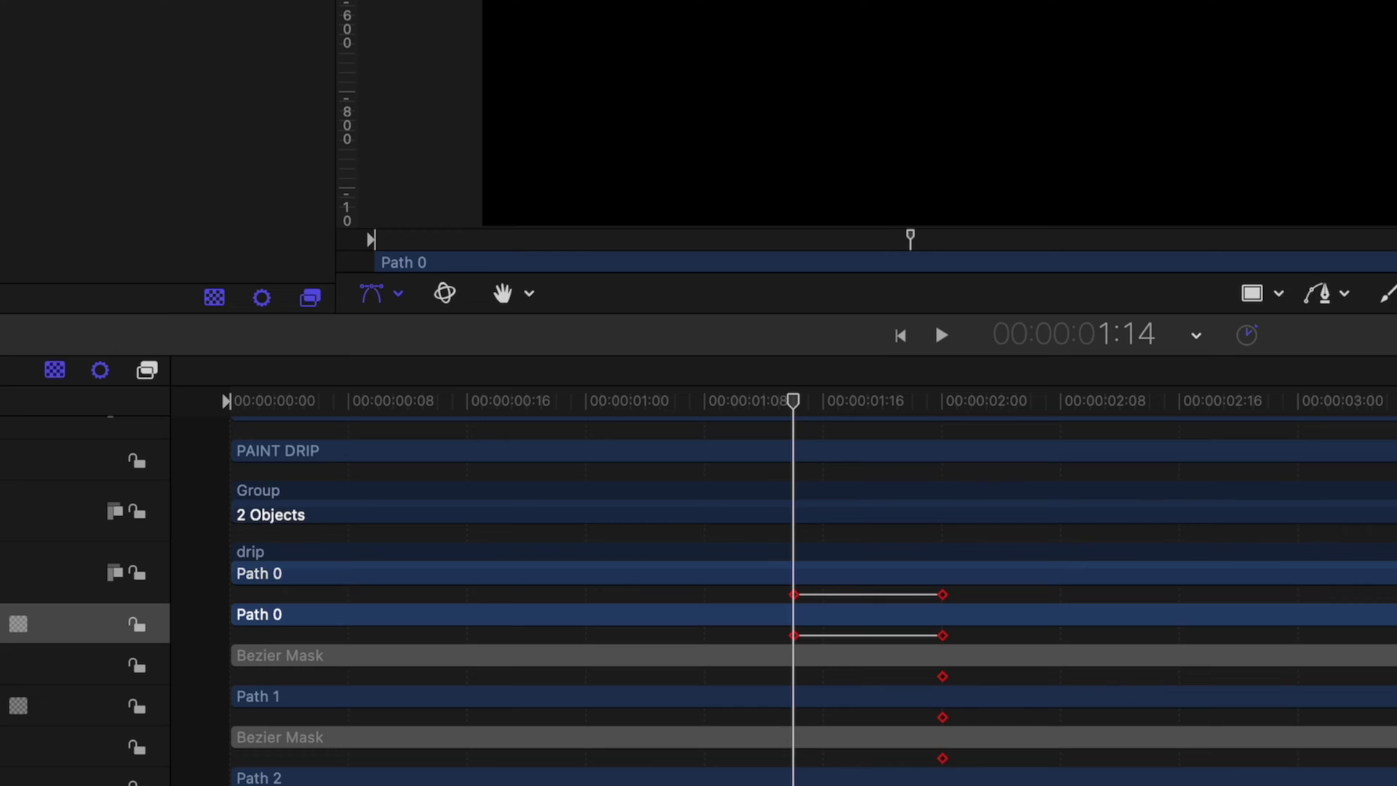
At 1:04, reshape the D drip's right edge into a shorter drip
key("shift+Left")
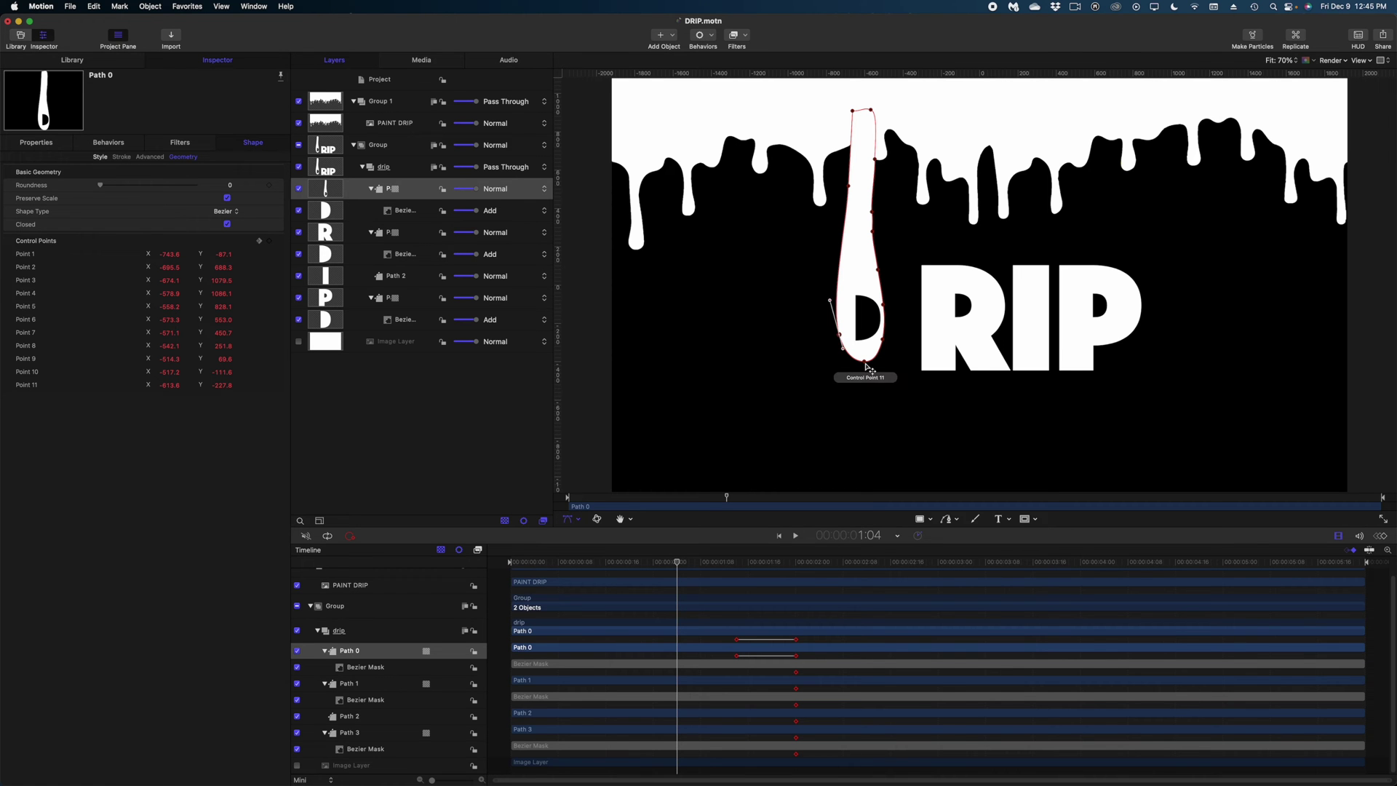
left_click_drag(868, 368, 870, 232)
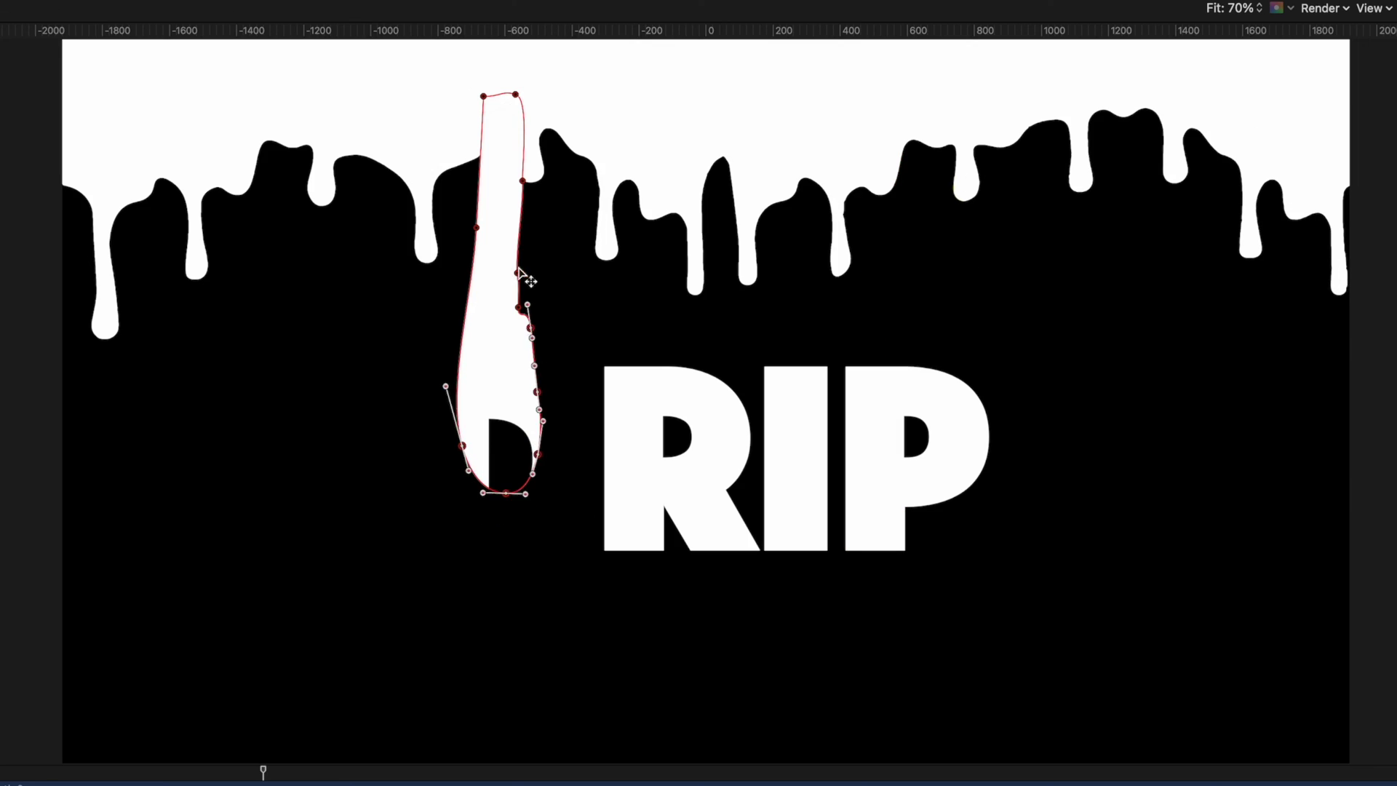
left_click_drag(515, 309, 530, 360)
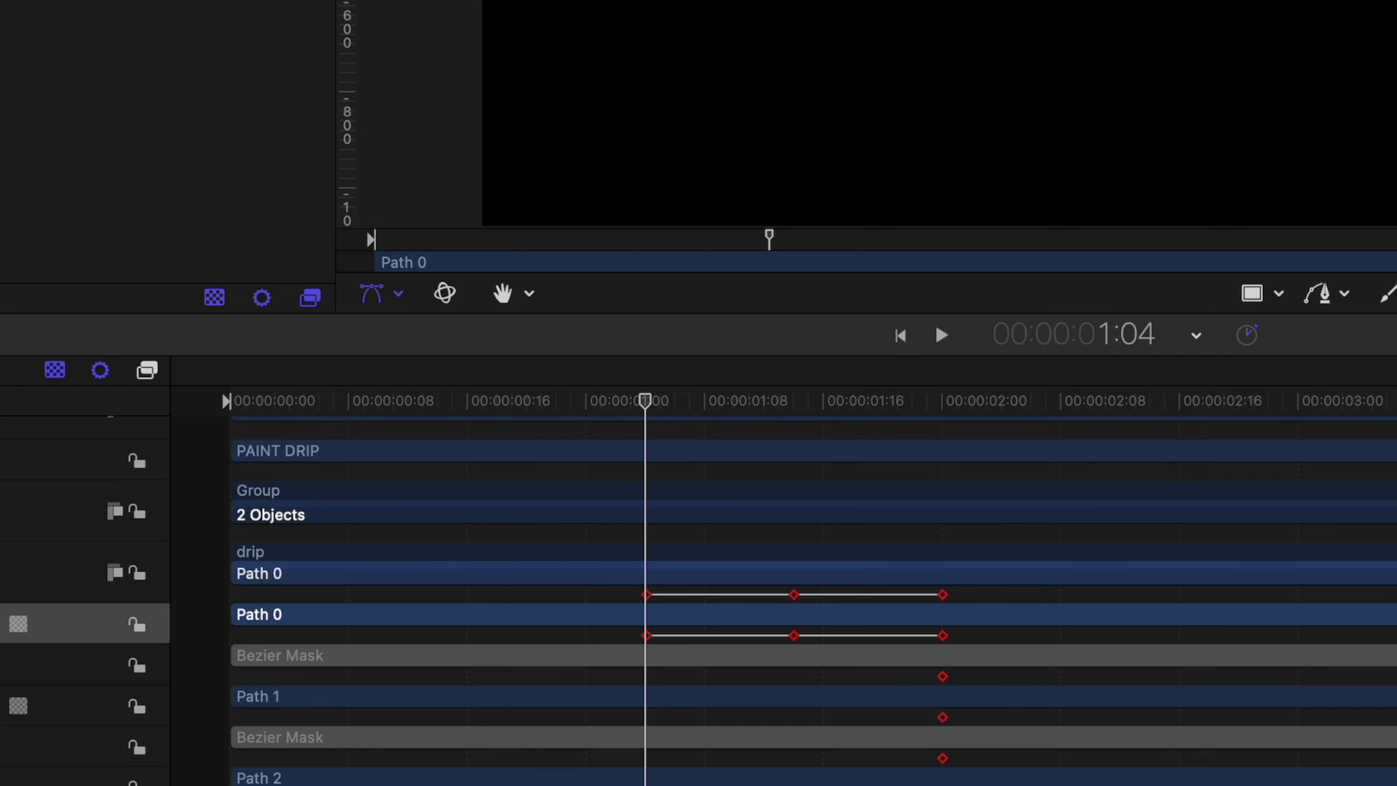
At 0:18, pull the drip's bottom up near the border and smooth a point, then return to 0:00
key("shift+Left")
left_click_drag(531, 361, 533, 233)
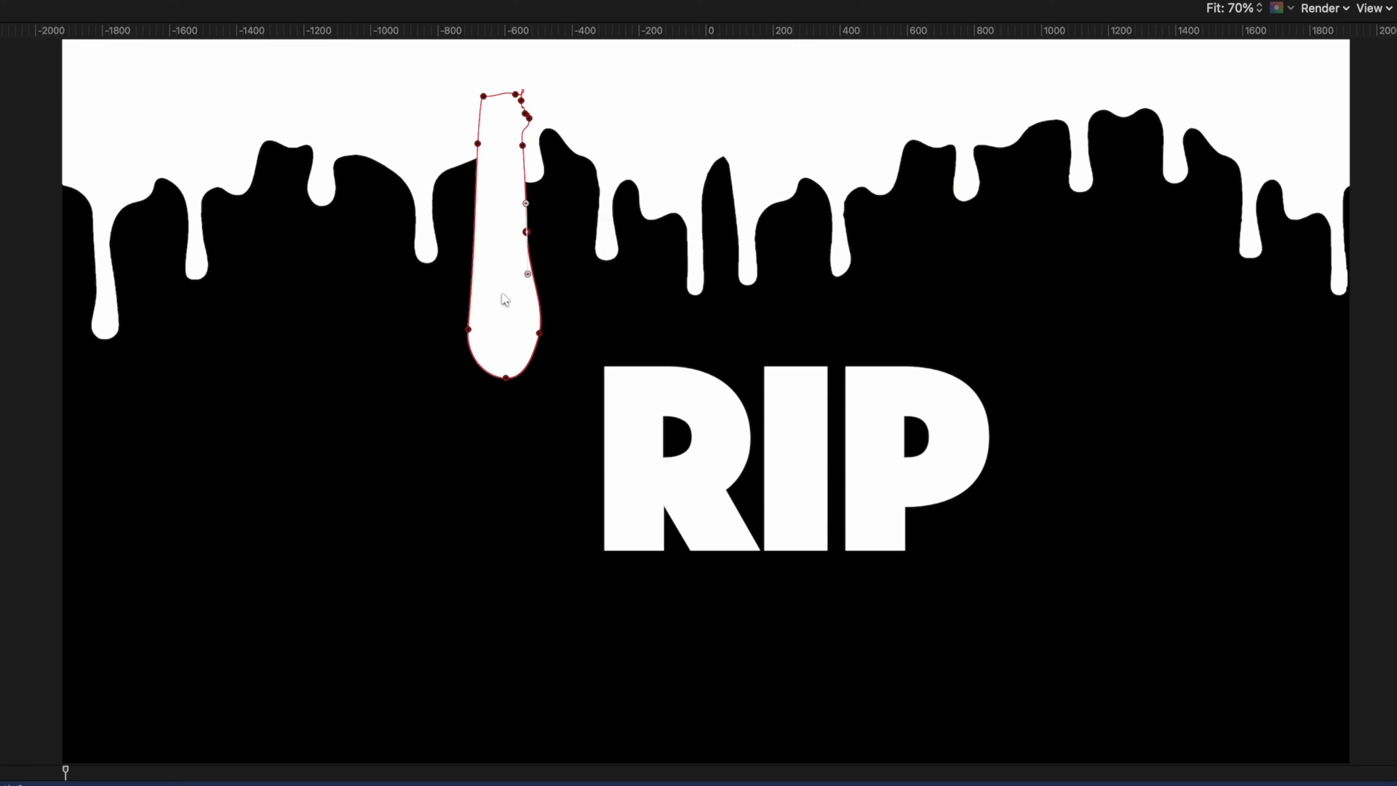
right_click(527, 274)
left_click(575, 272)
left_click_drag(470, 322, 504, 139)
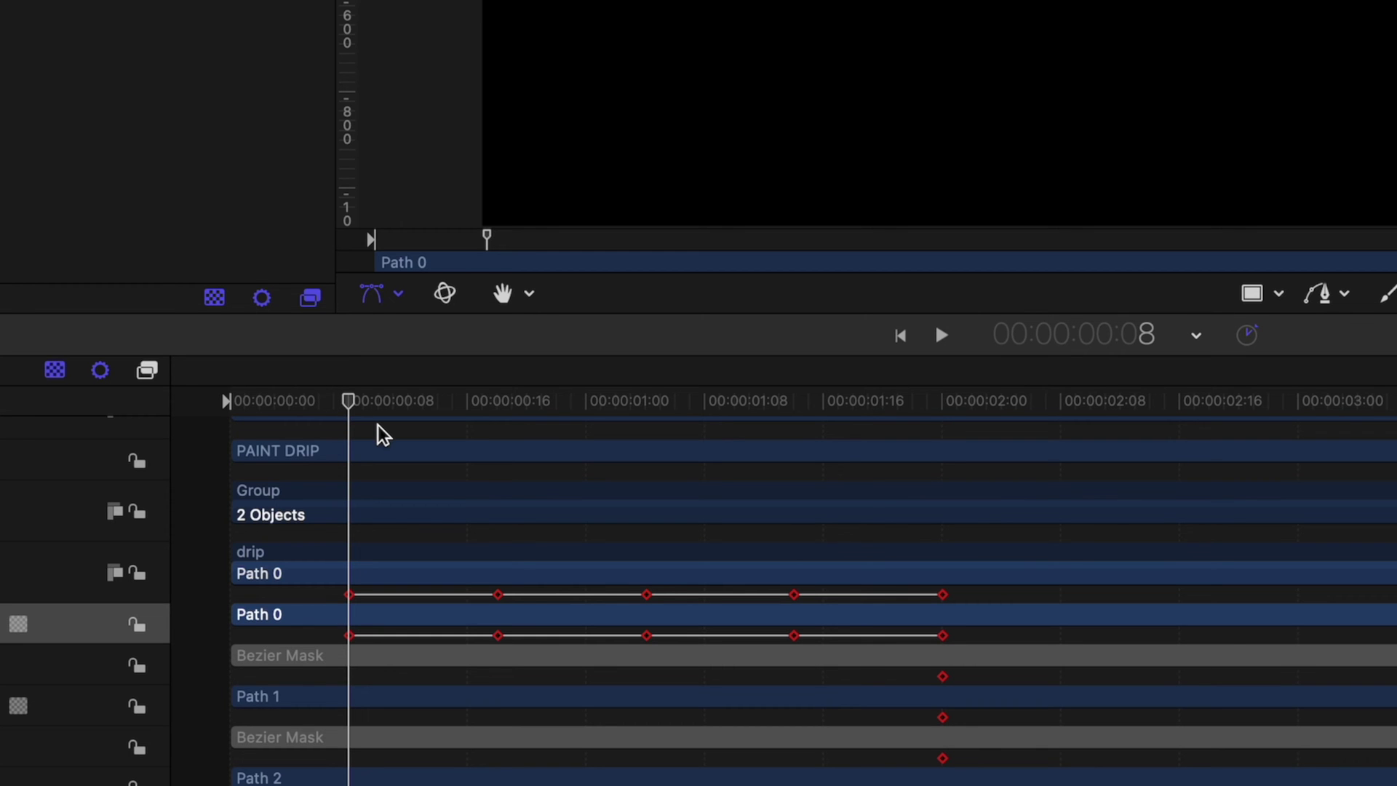
key("Home")
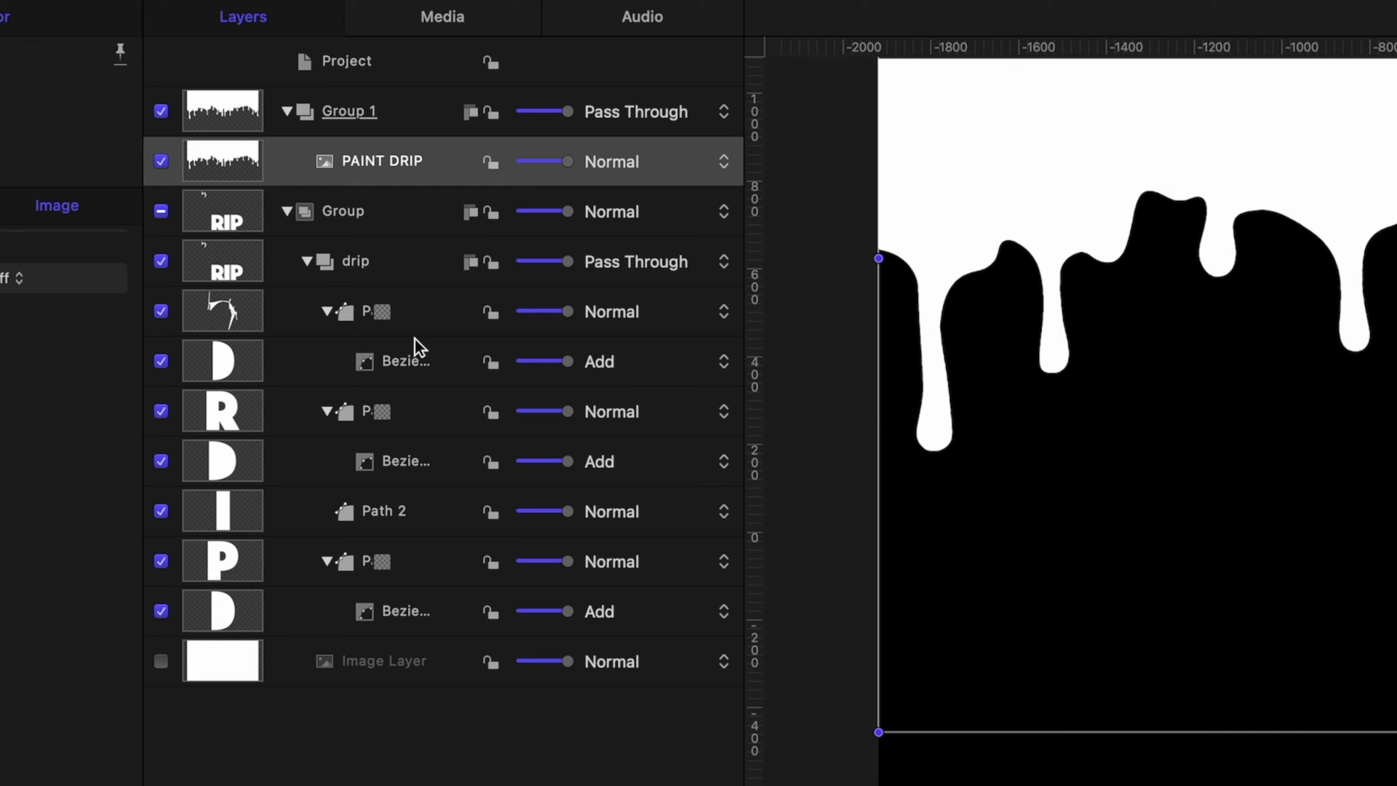
Keyframe the D path's Roundness at 50 at 0:00 and 0 at 2:00, then scrub to preview
left_click(408, 194)
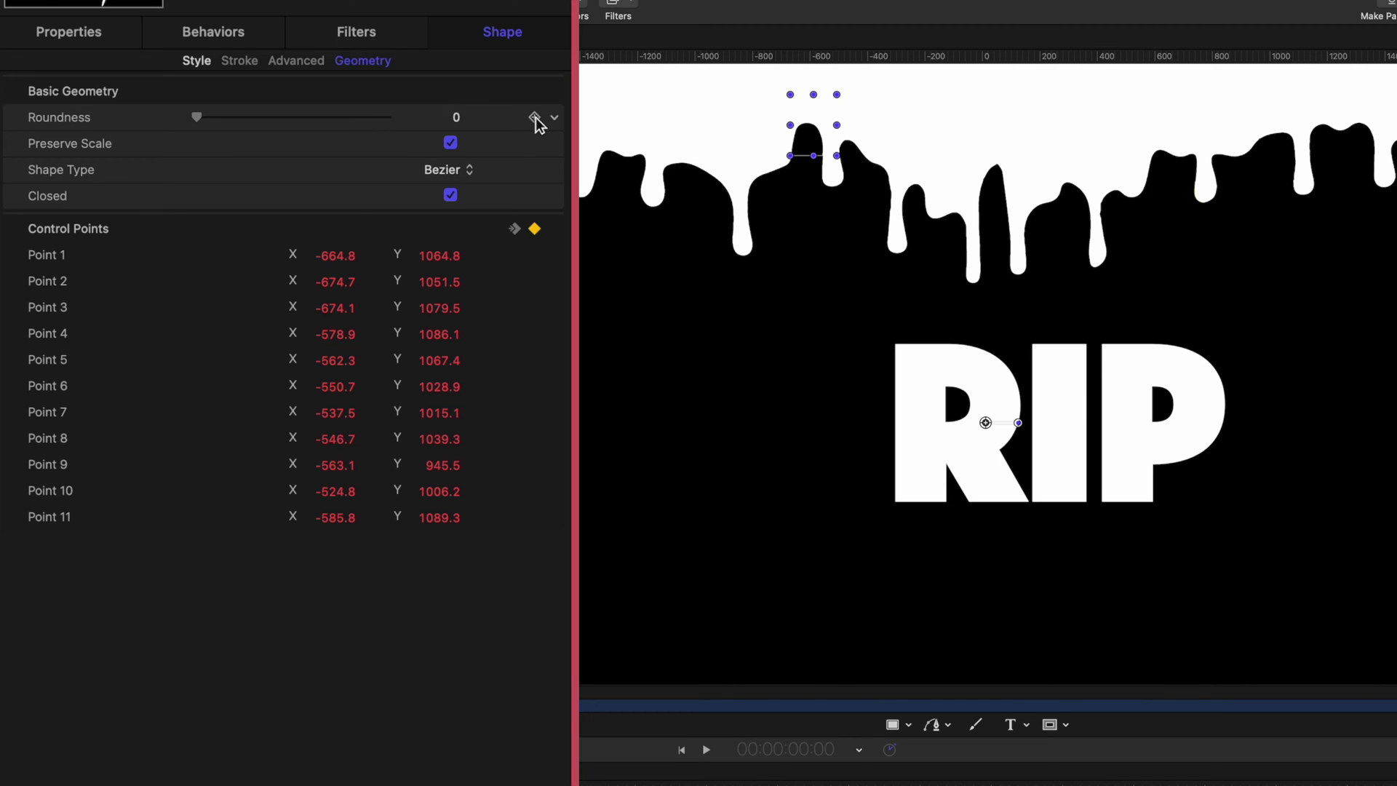
left_click(535, 118)
left_click_drag(195, 117, 445, 128)
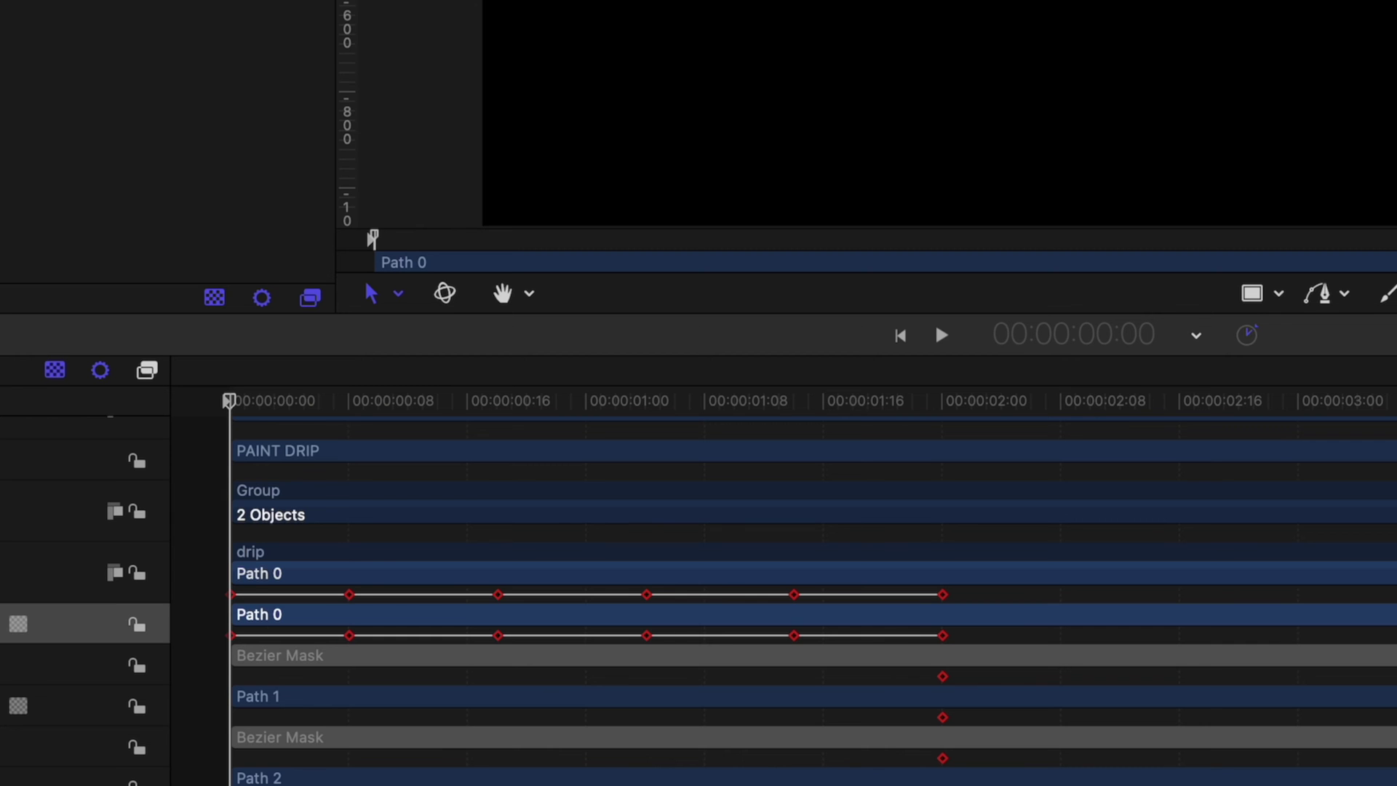
left_click_drag(901, 406, 948, 402)
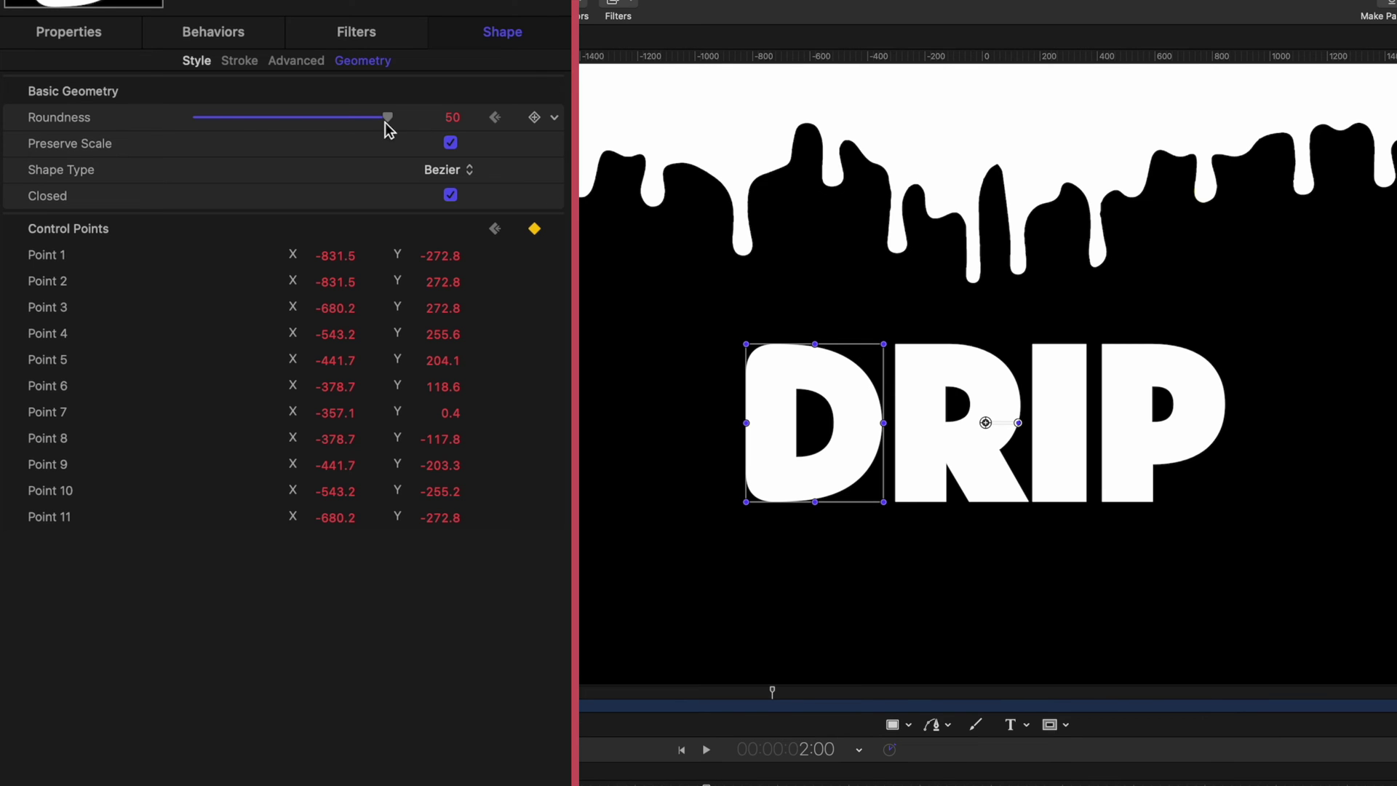
left_click_drag(387, 117, 94, 113)
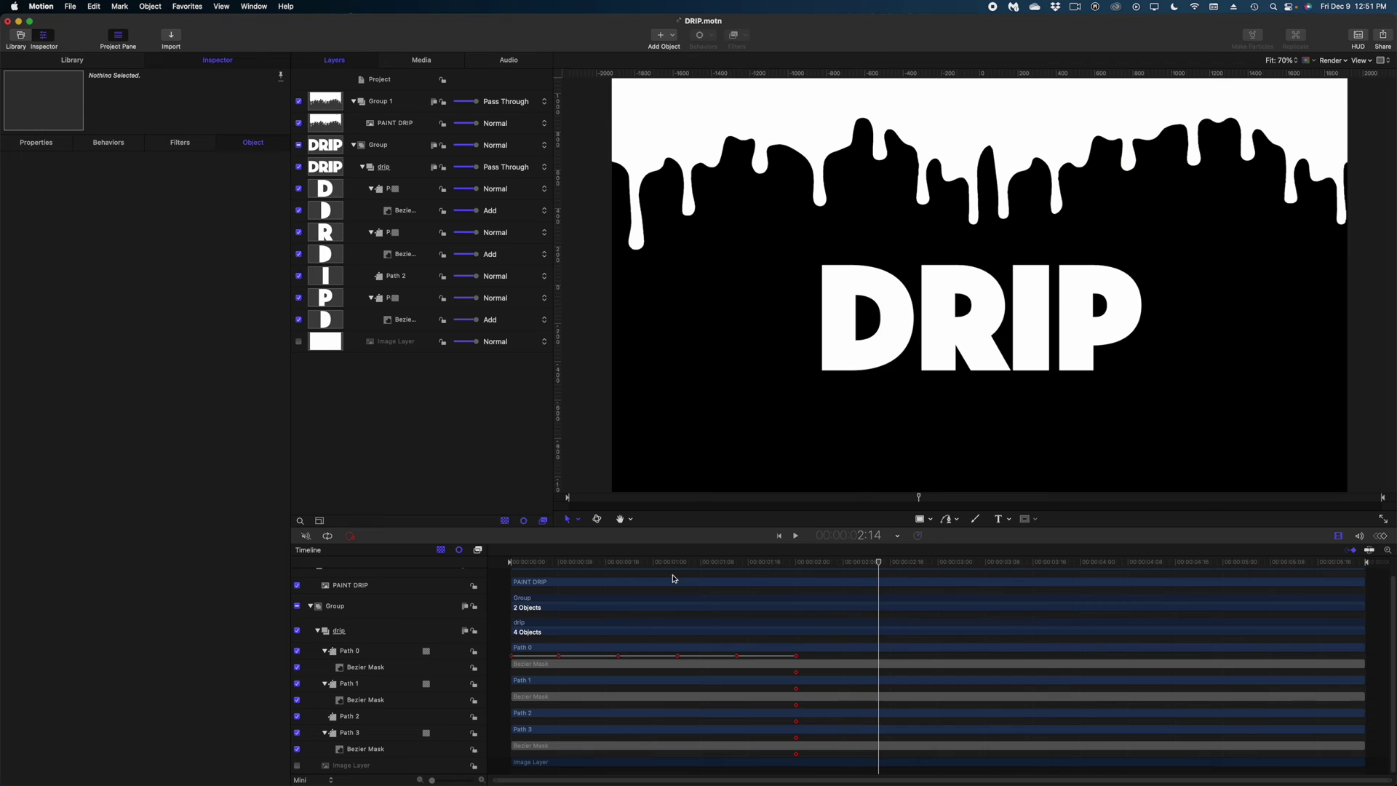
left_click_drag(675, 572, 795, 589)
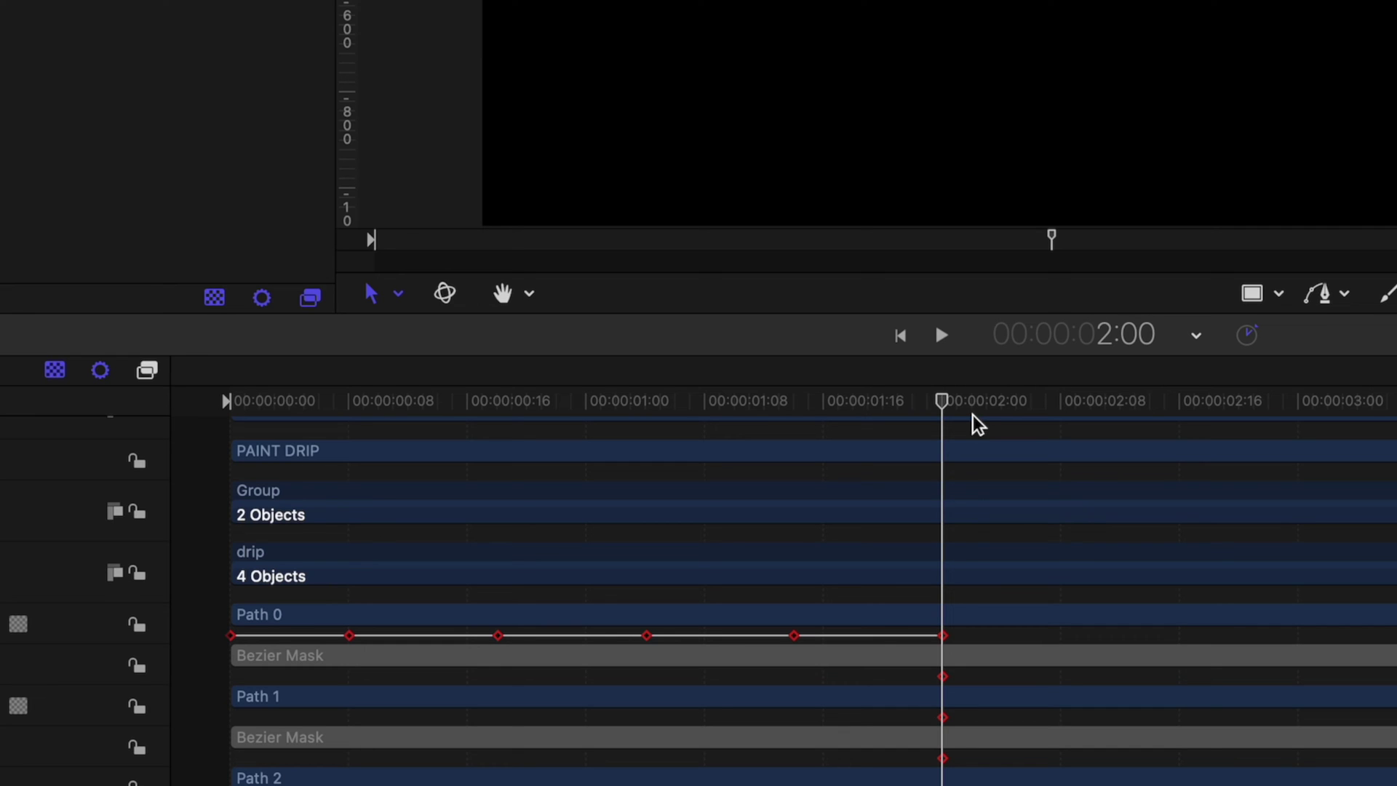
Keyframe the D mask's Roundness at 25 around 0:18 and 0 at the next keyframe, then play back
key("Left")
key("Left")
key("Left")
key("Left")
key("Left")
key("Left")
key("Left")
key("Left")
key("Left")
key("Left")
key("Left")
key("Left")
key("Left")
key("Left")
key("Left")
key("Left")
key("Left")
key("Left")
key("Left")
key("Left")
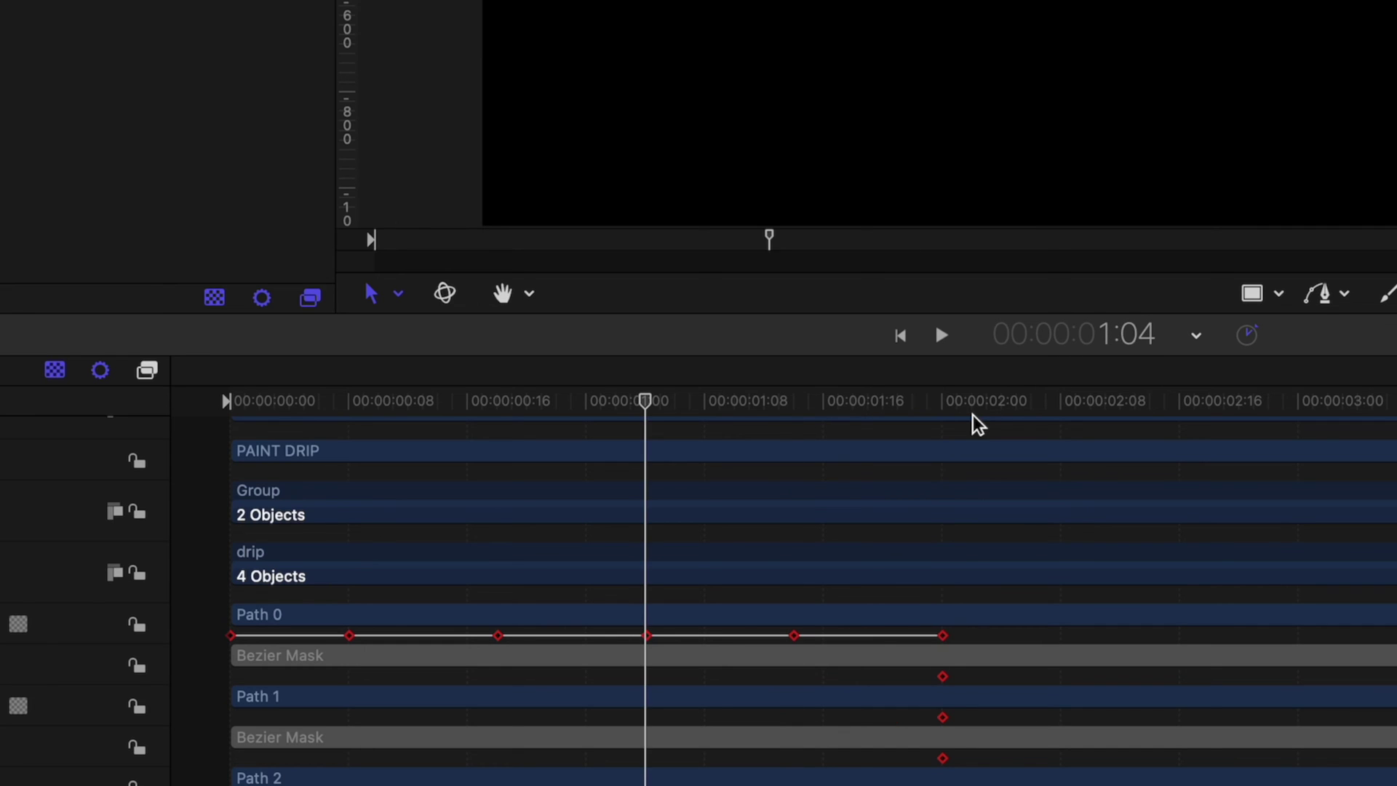
key("Left")
key("Left")
key("Left")
key("Left")
key("Left")
key("Left")
key("Left")
key("Left")
key("Left")
key("Left")
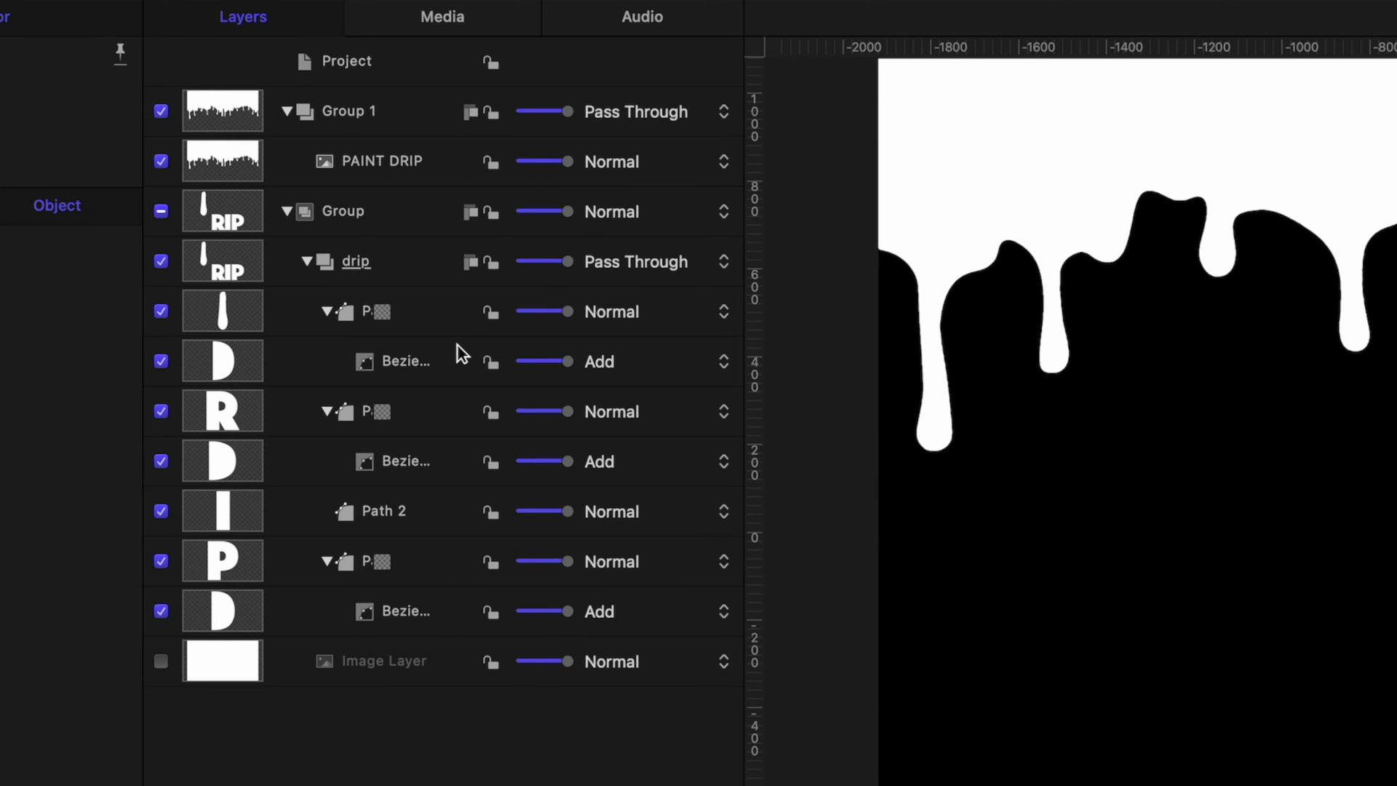
left_click(433, 361)
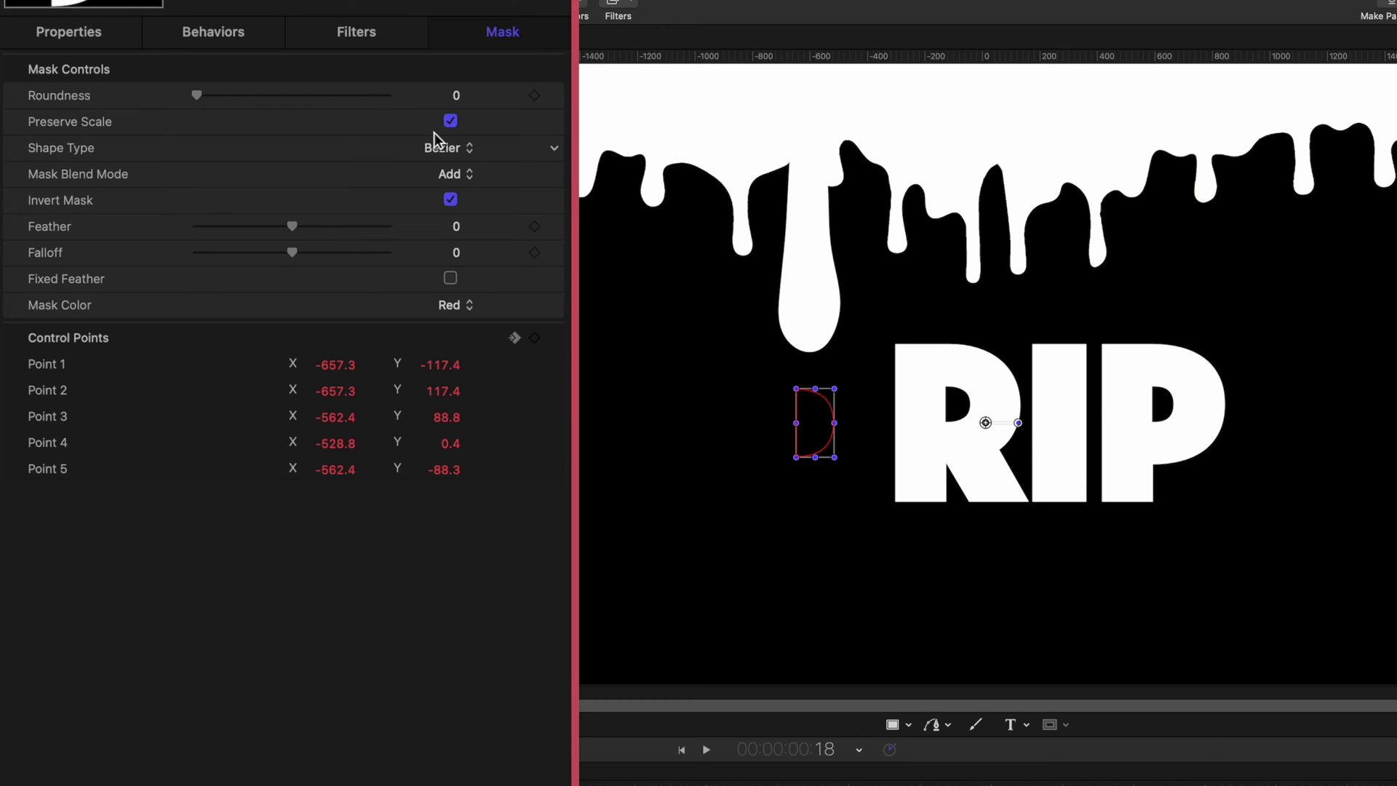
left_click(456, 104)
key("Return")
key("Return")
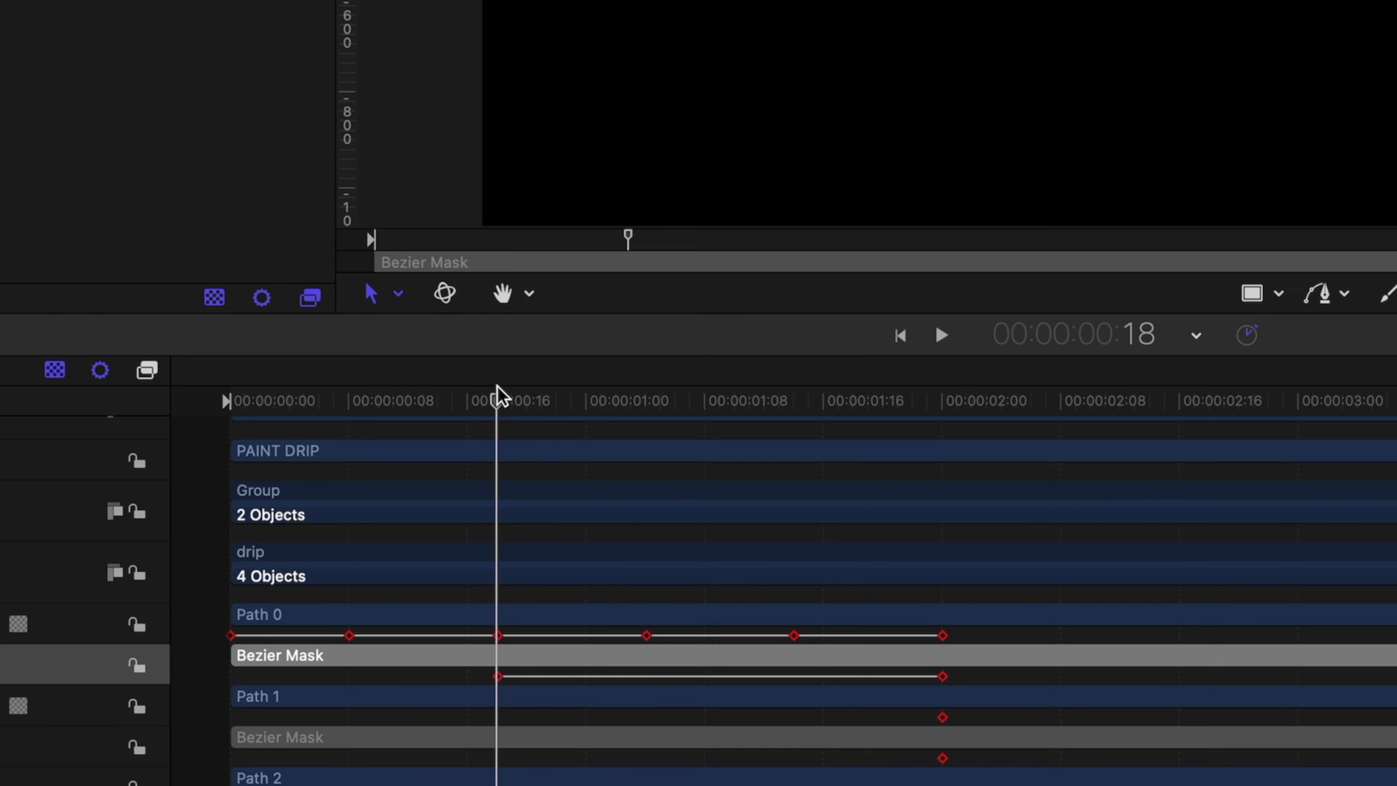
key("shift+k")
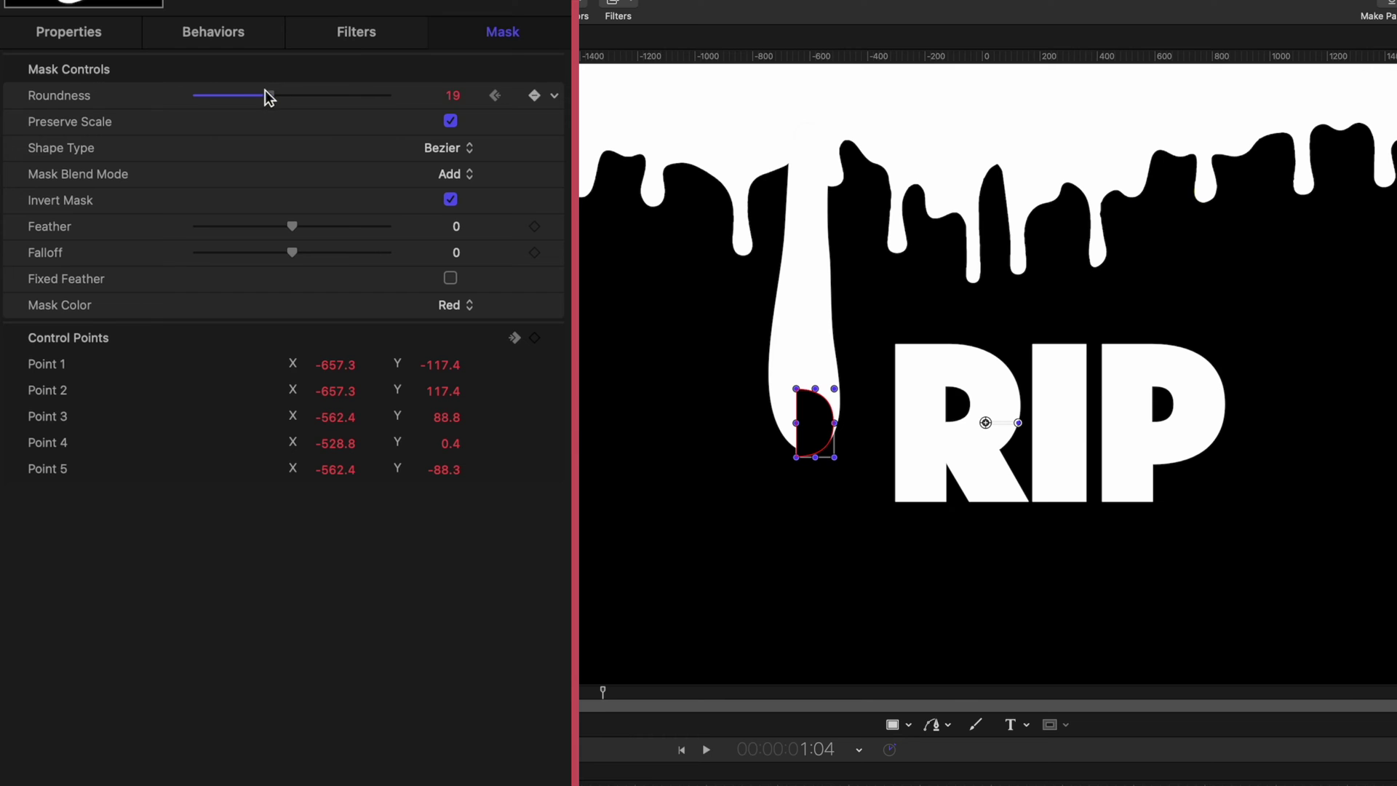
left_click_drag(267, 98, 156, 103)
key("alt+k")
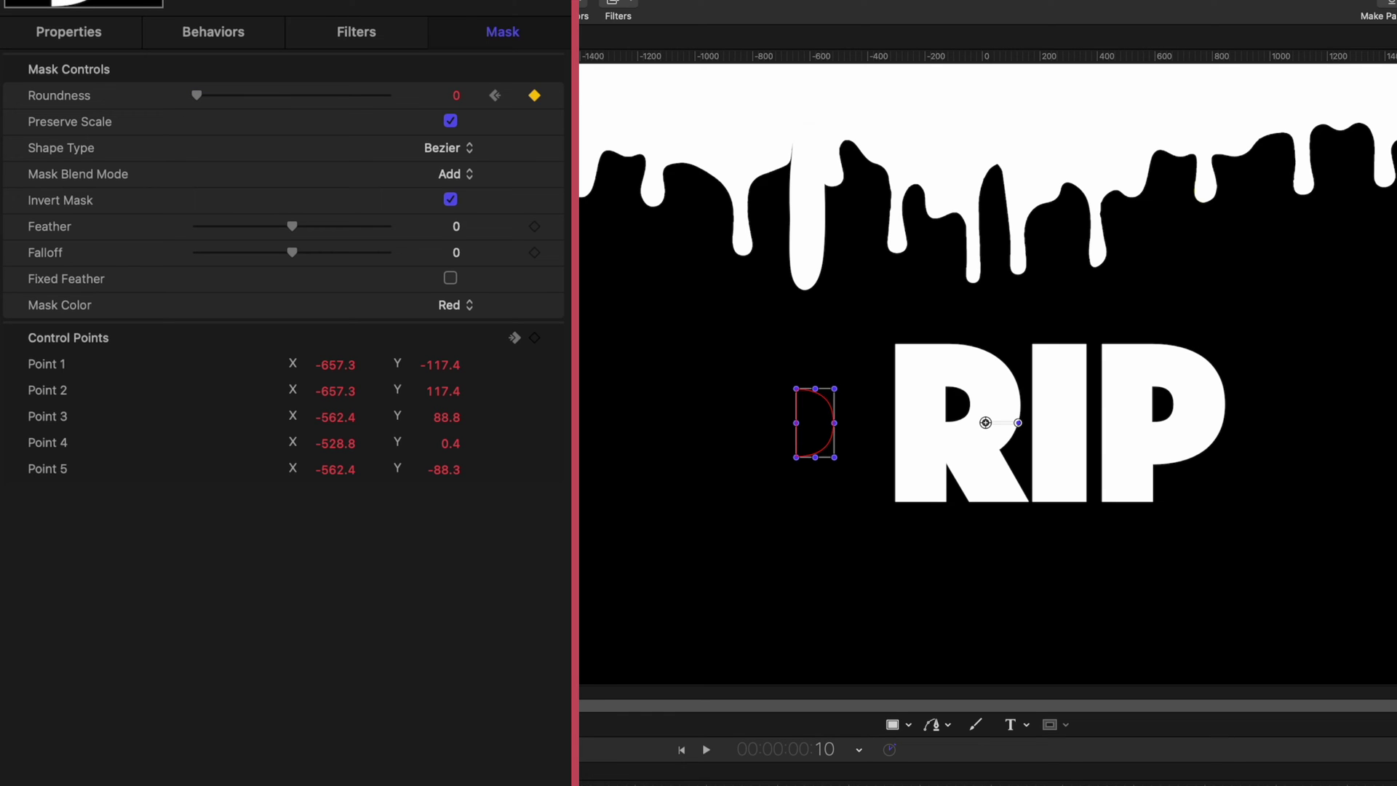
key("space")
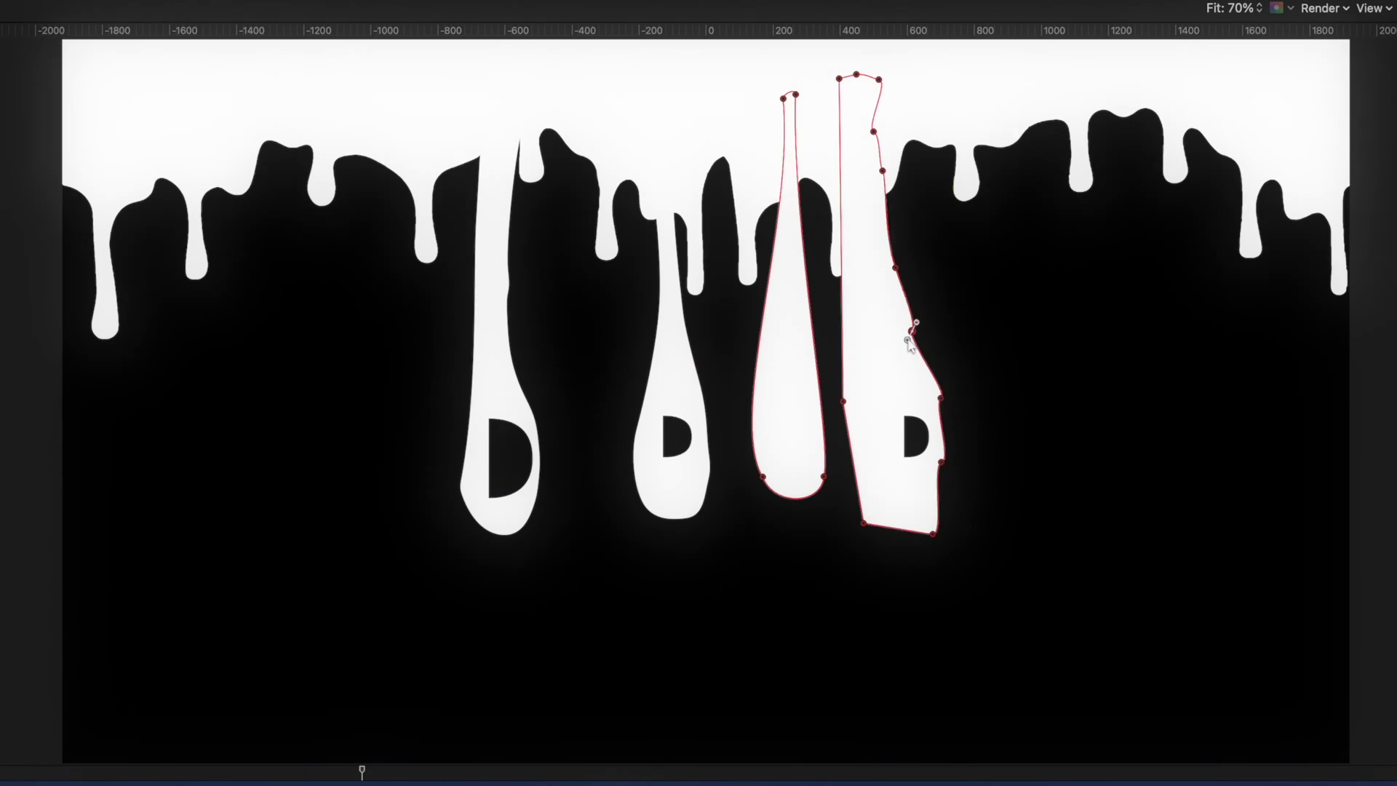
right_click(944, 535)
key("Escape")
key("space")
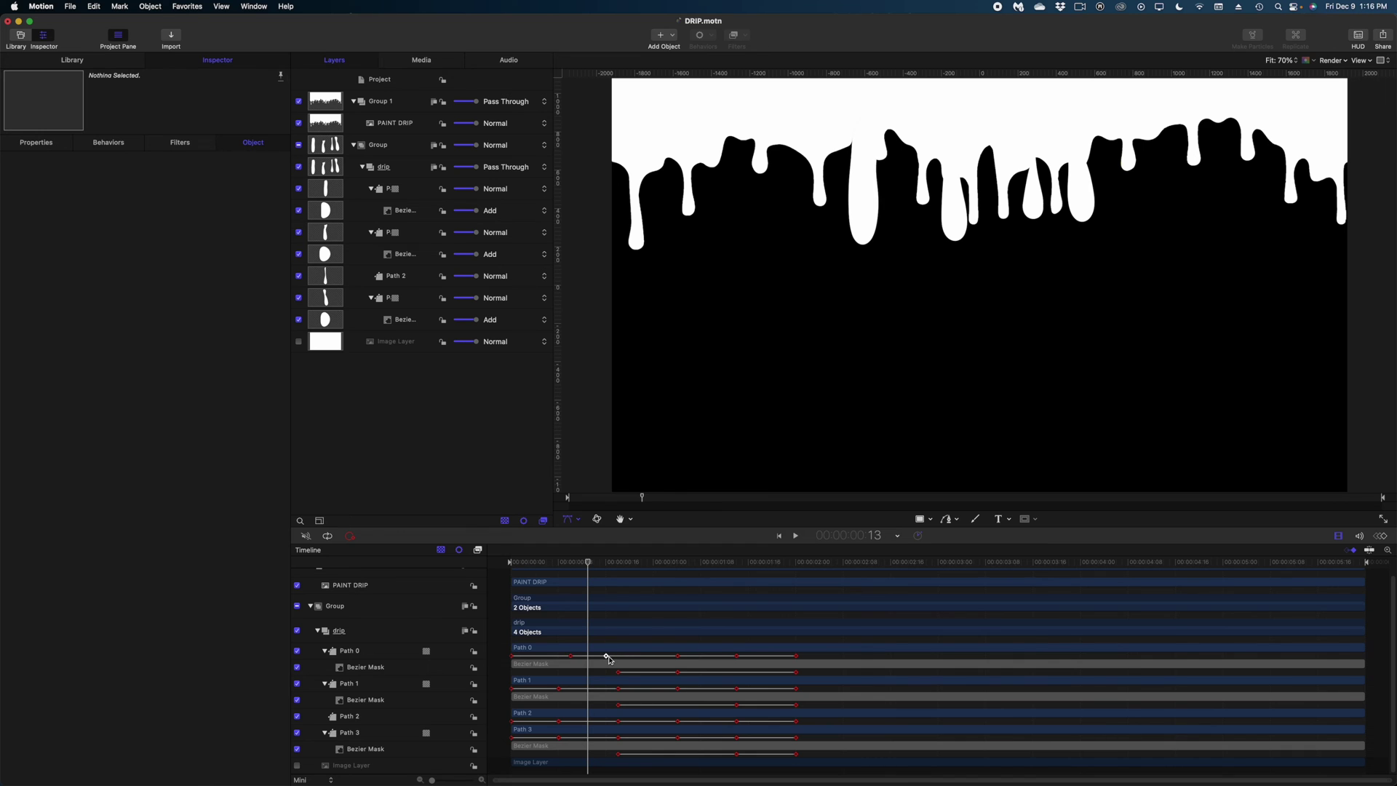
Drag Path 0's last keyframe earlier so the D drip finishes sooner, and play it back
left_click_drag(607, 658, 604, 660)
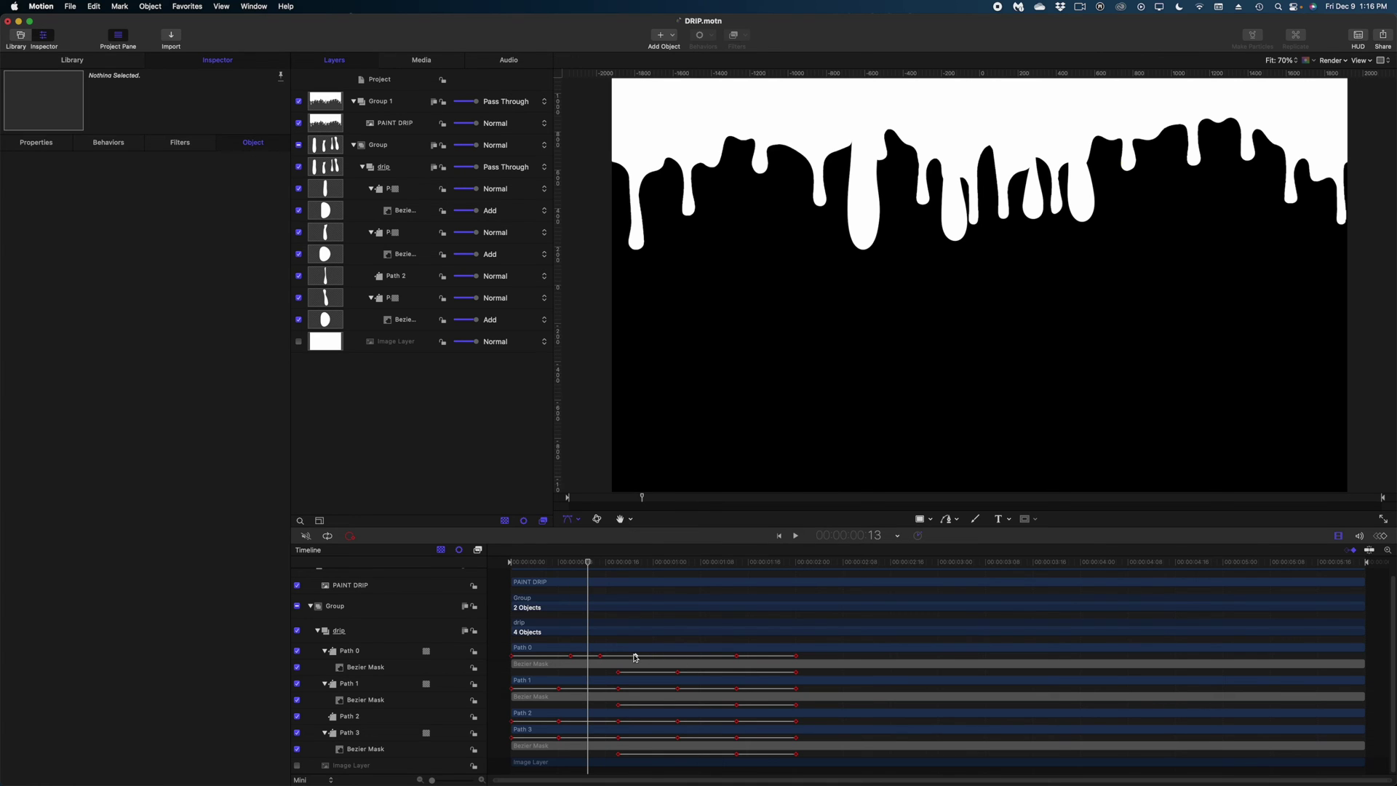
left_click(633, 656)
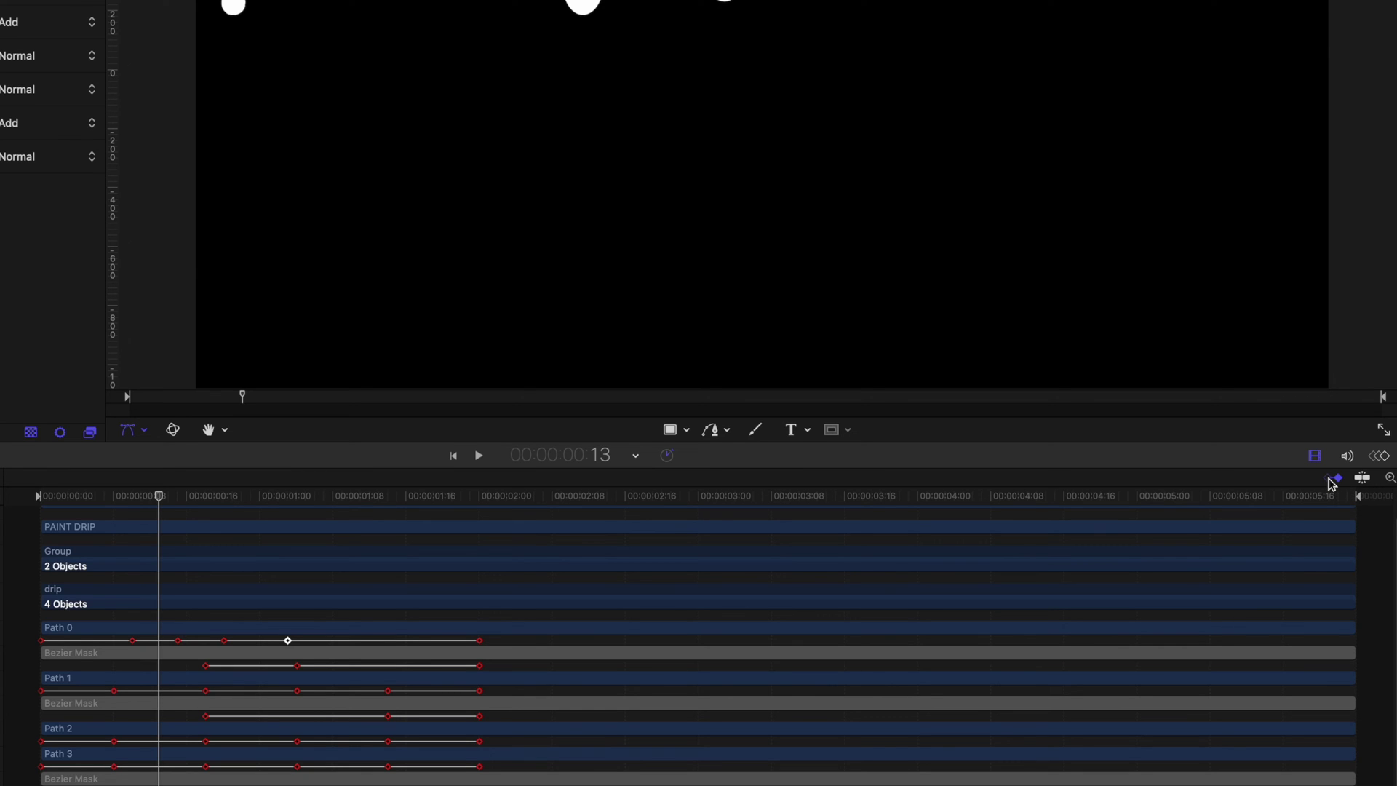
left_click(1379, 457)
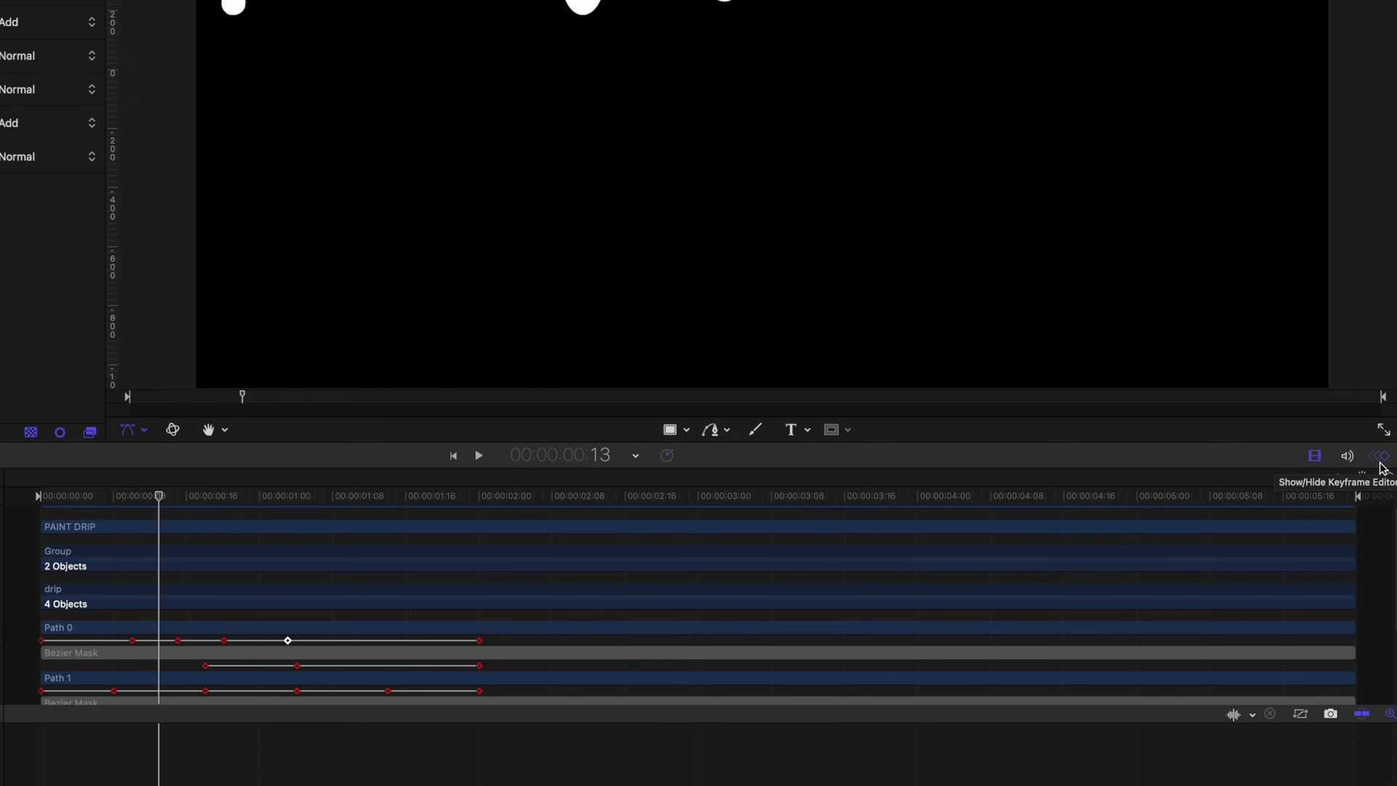
left_click(1378, 464)
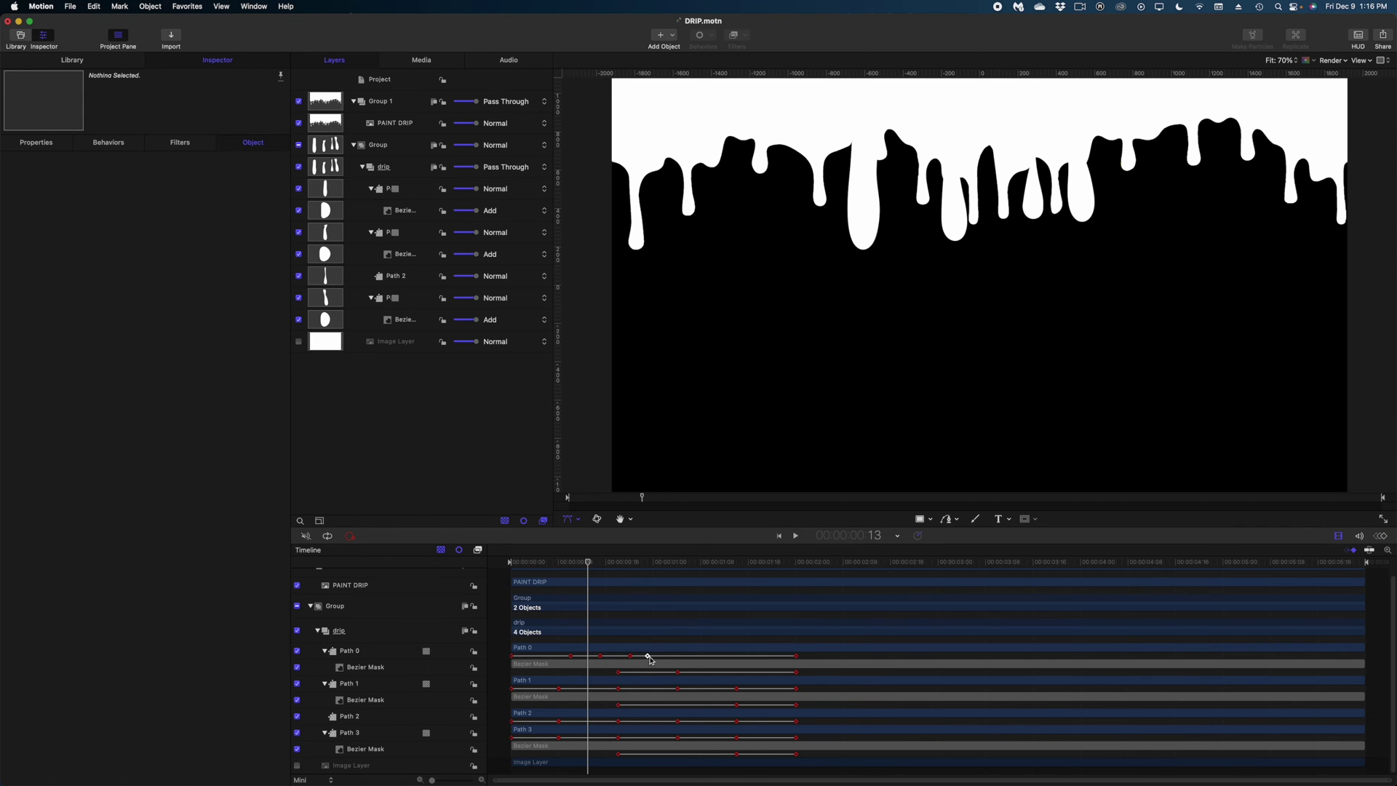
left_click_drag(759, 661, 677, 656)
key("space")
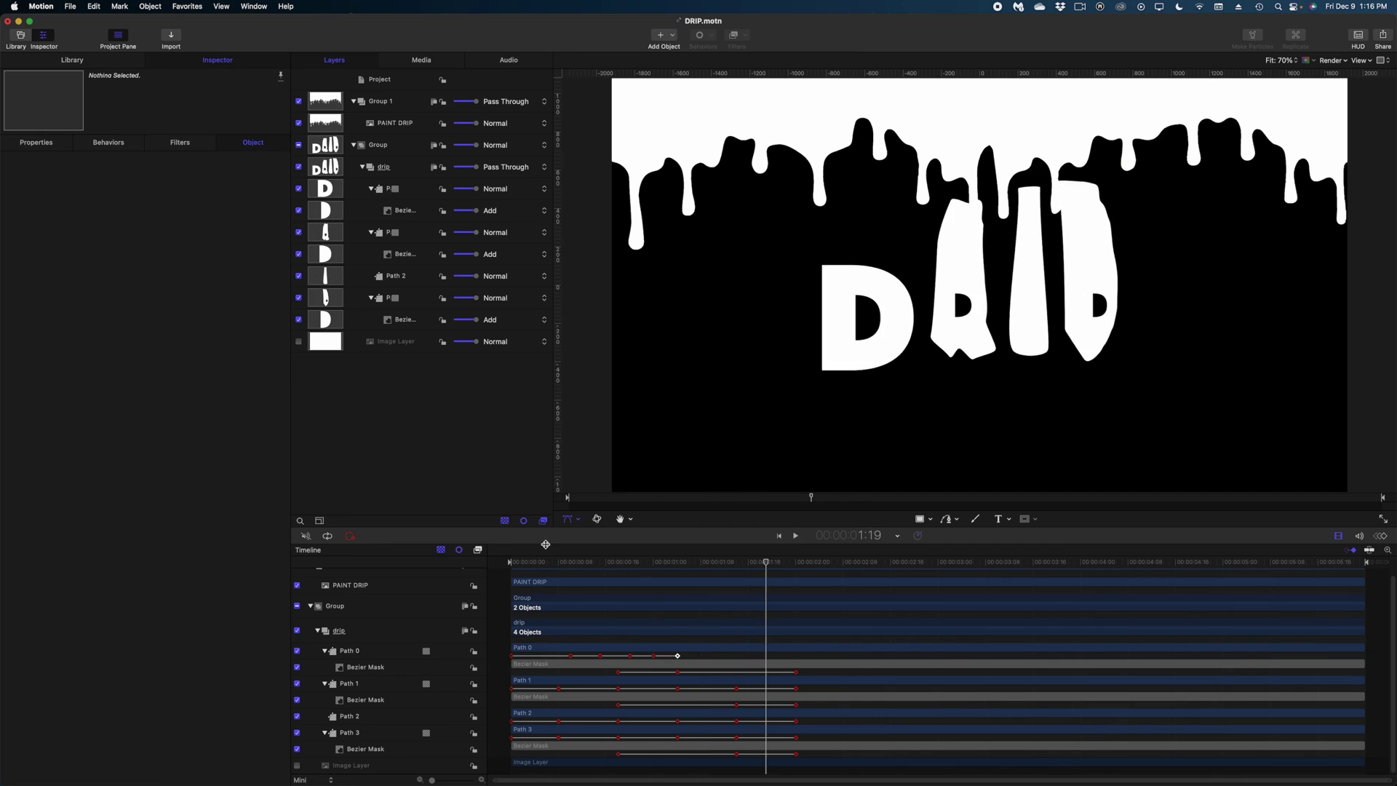
Rewind to the start and play back the drip animation to review the timing
left_click_drag(544, 562, 527, 567)
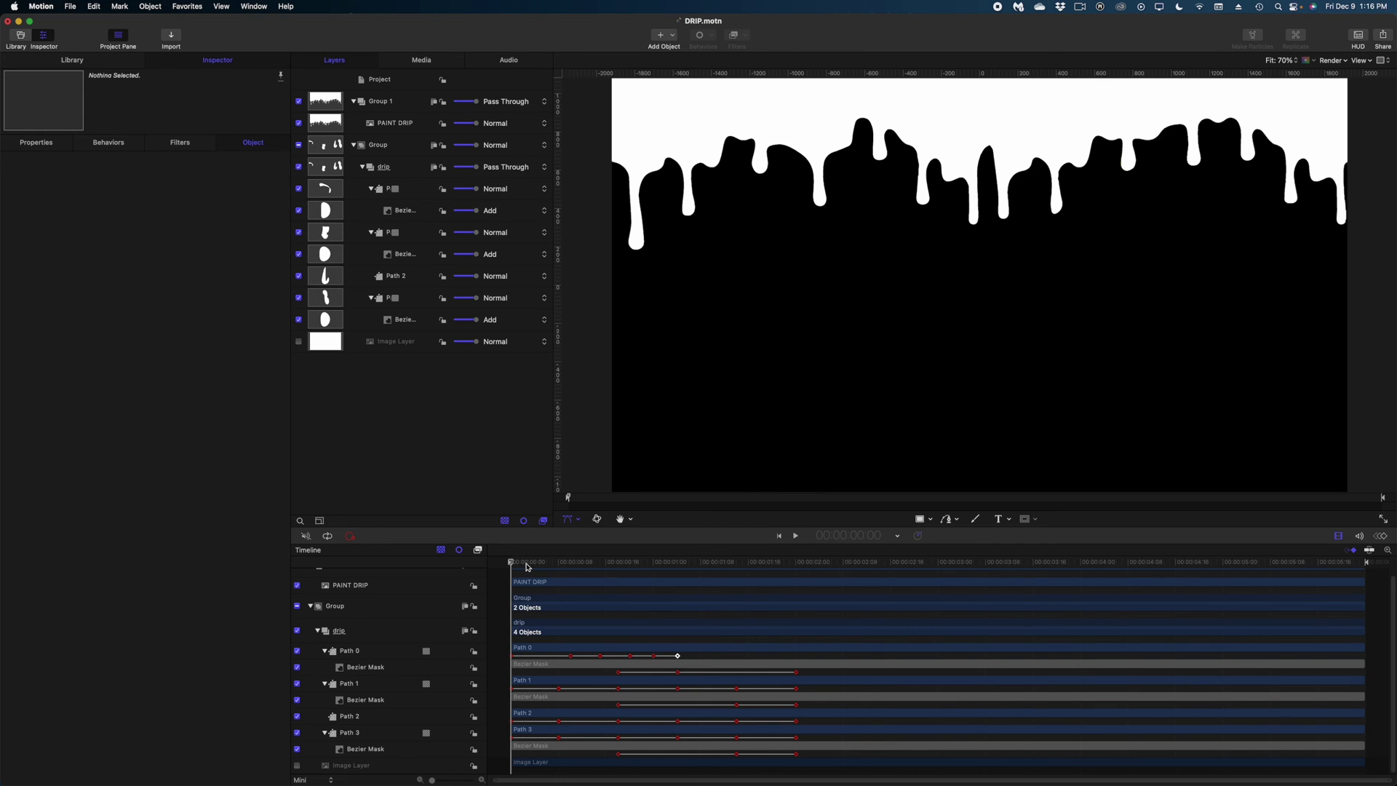
key("space")
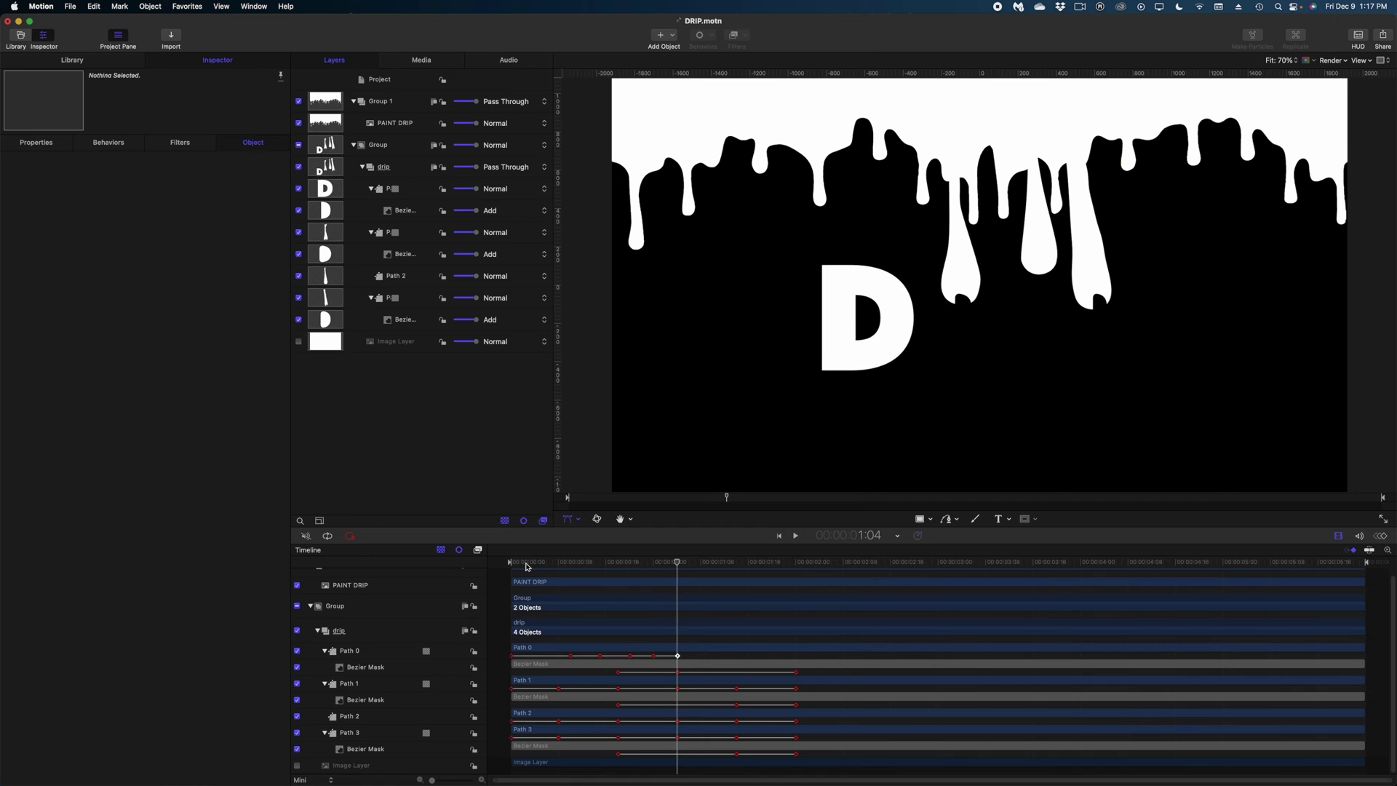
key("space")
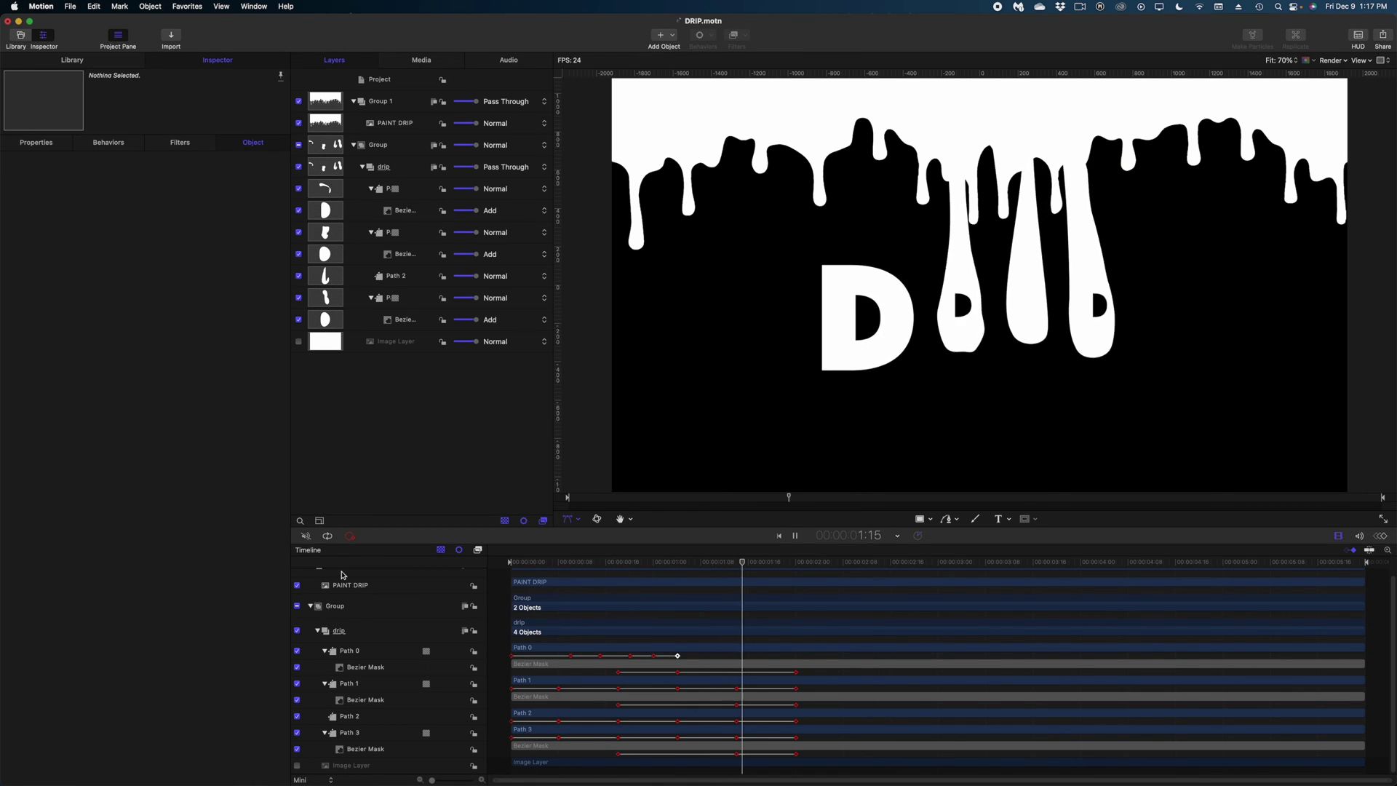
key("space")
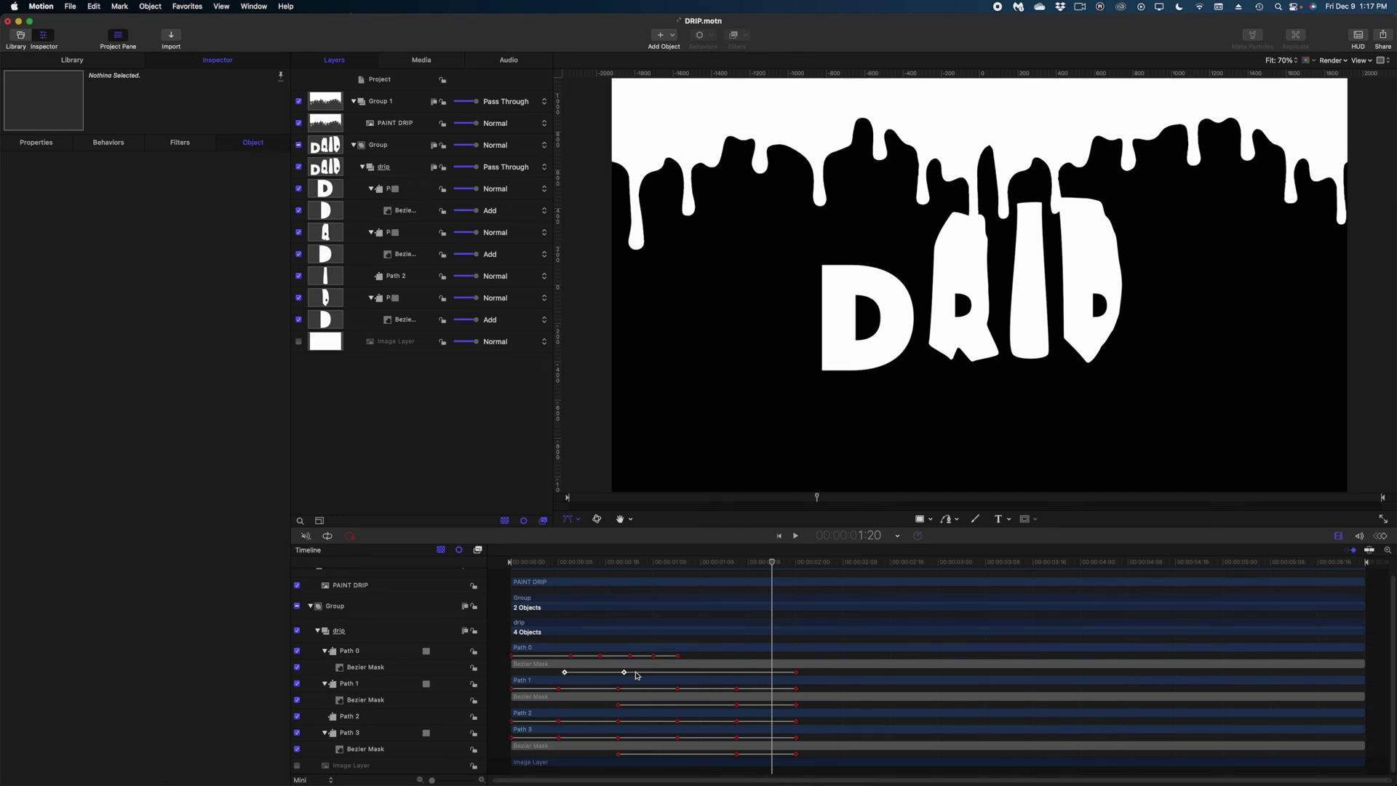
Retime Path 1 so the R drip ends at Path 0's last keyframe
left_click(657, 670)
left_click(613, 696)
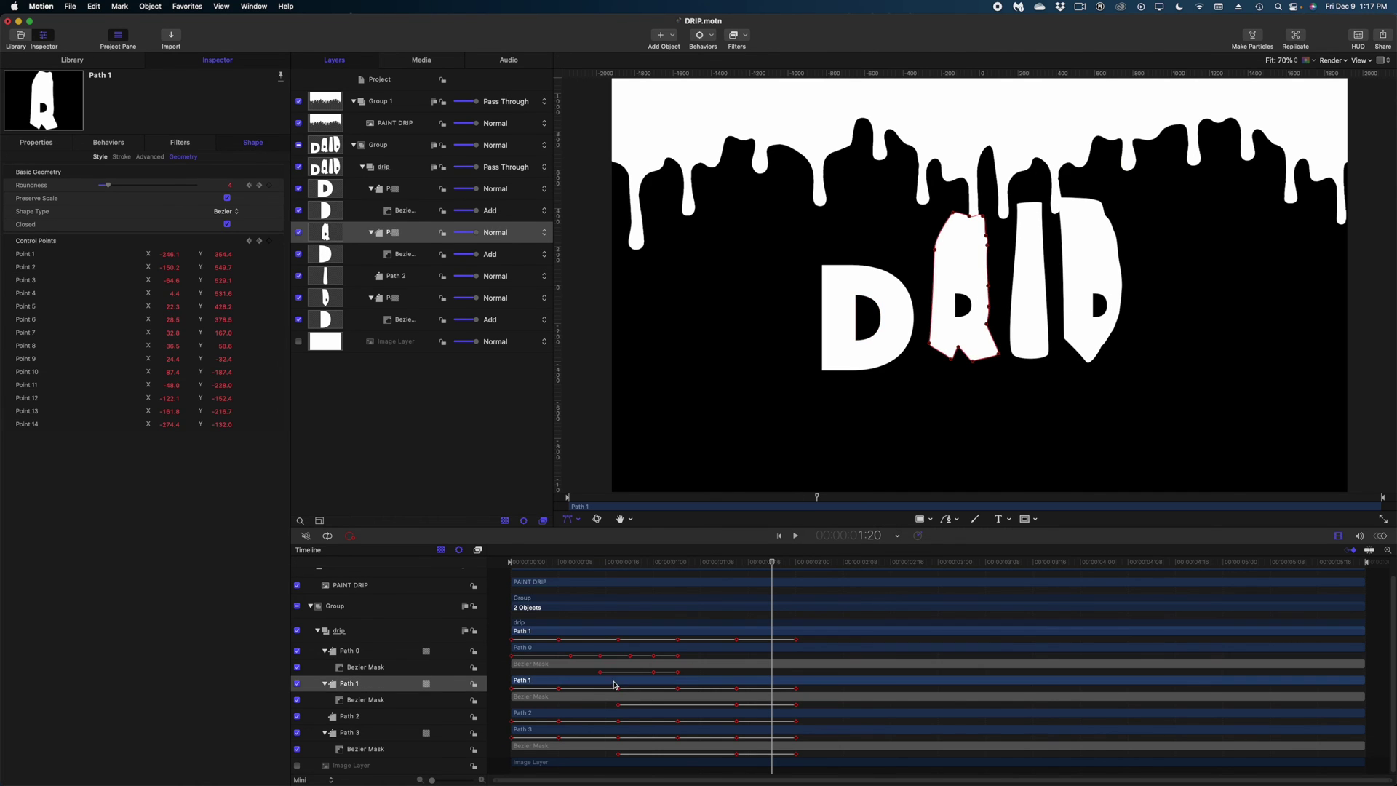
key("super+z")
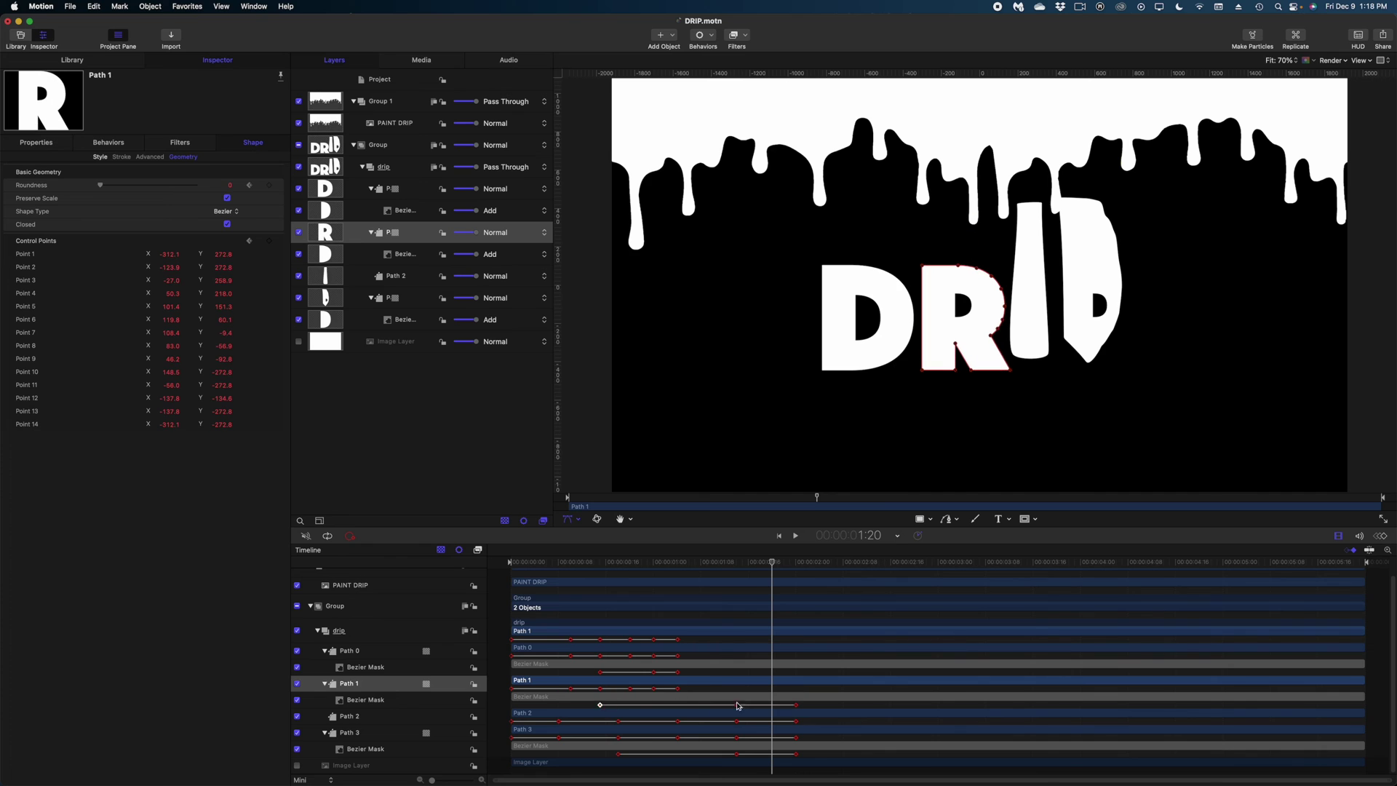
Align Path 2's and Path 3's final keyframes with the other paths
left_click_drag(630, 723, 678, 722)
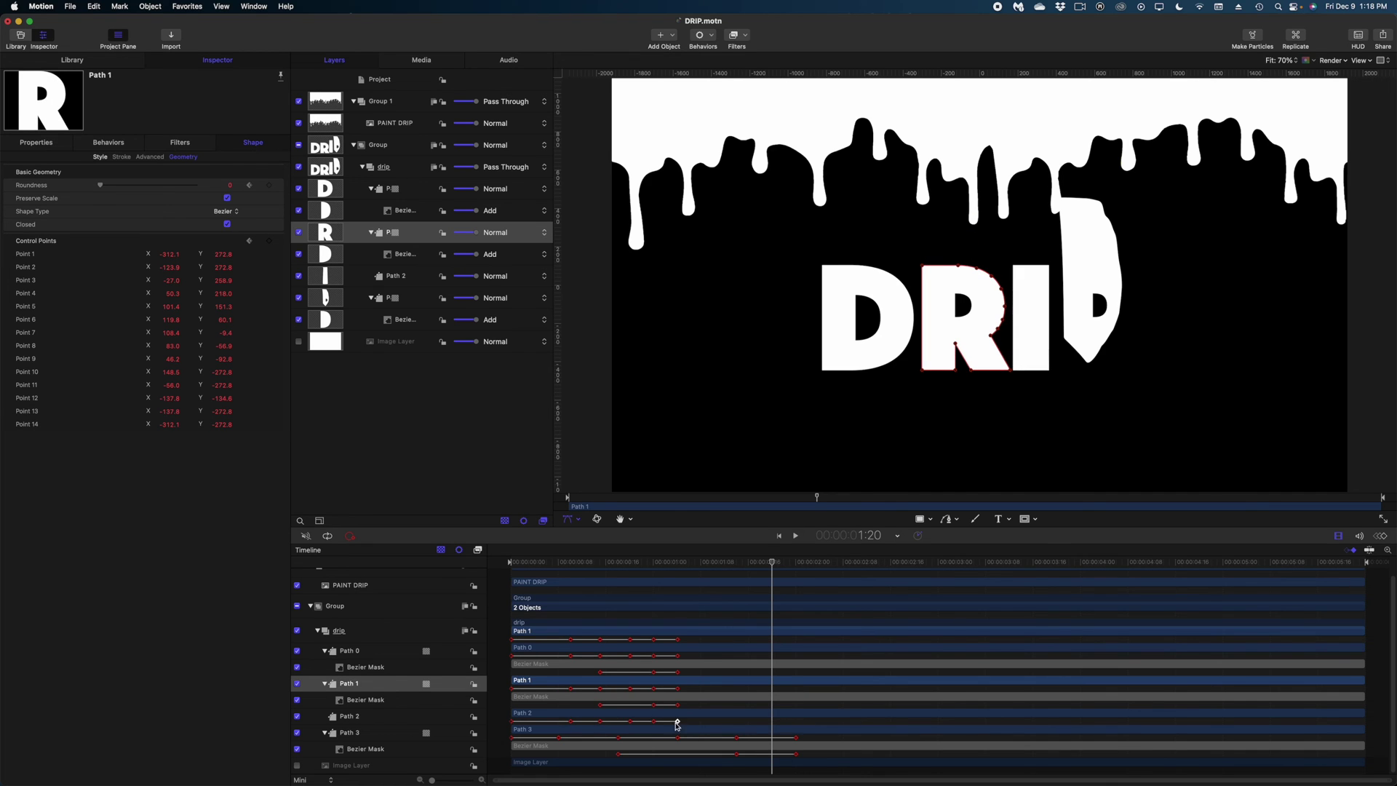
left_click_drag(796, 737, 677, 737)
left_click(364, 749)
left_click(615, 562)
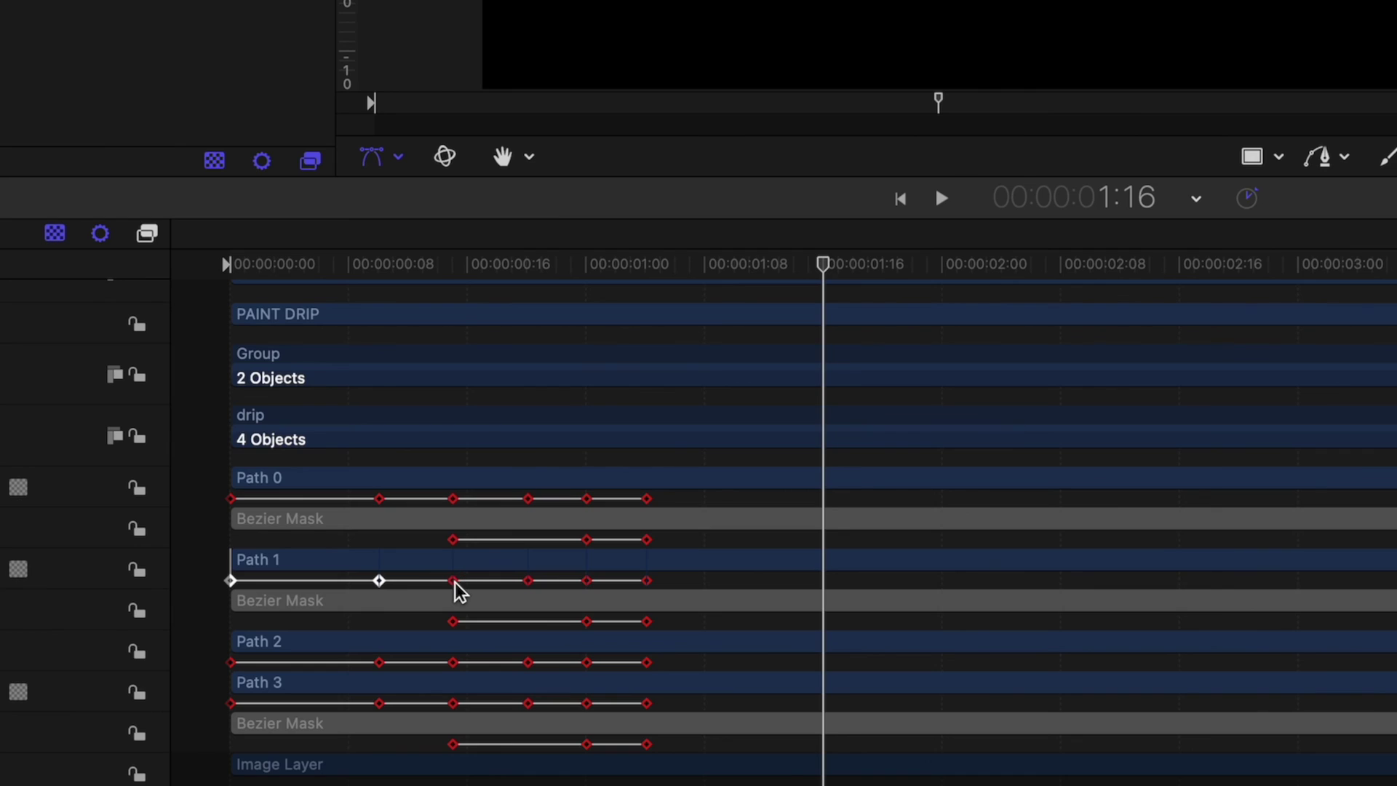
Shift Path 1's keyframes and its mask keyframes later, then play to check the stagger
left_click(529, 581, "shift")
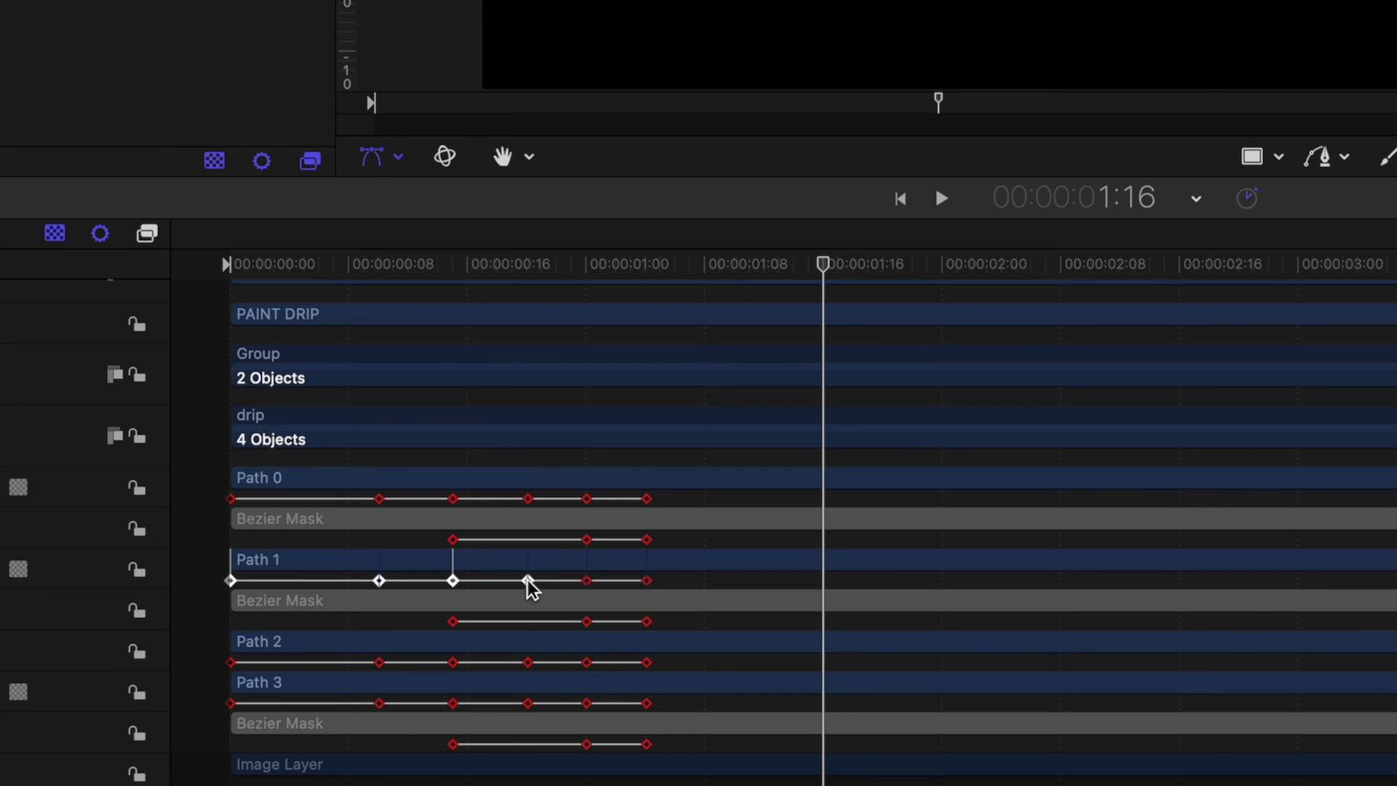
left_click(587, 581, "shift")
left_click(647, 580, "shift")
left_click(452, 622, "shift")
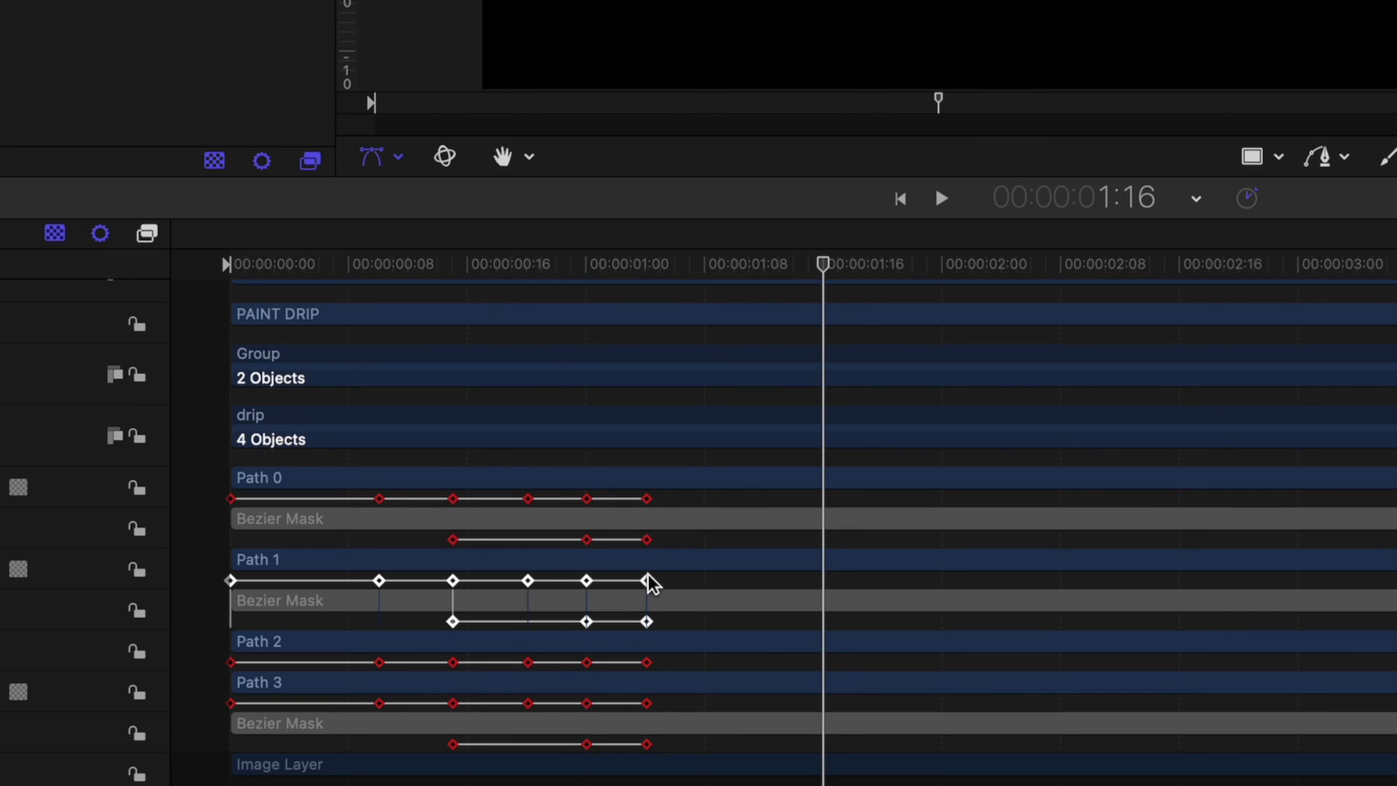
left_click_drag(647, 580, 734, 590)
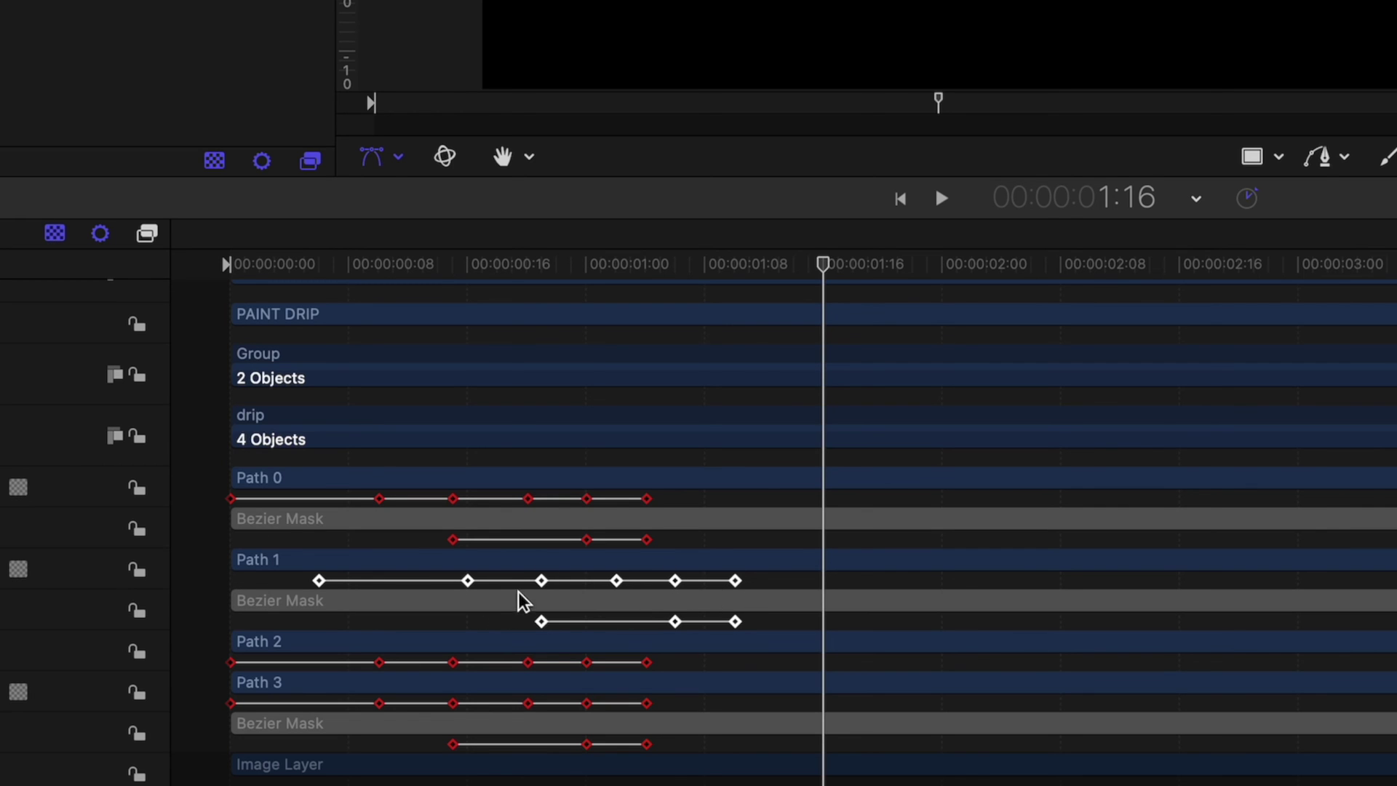
left_click(335, 268)
key("space")
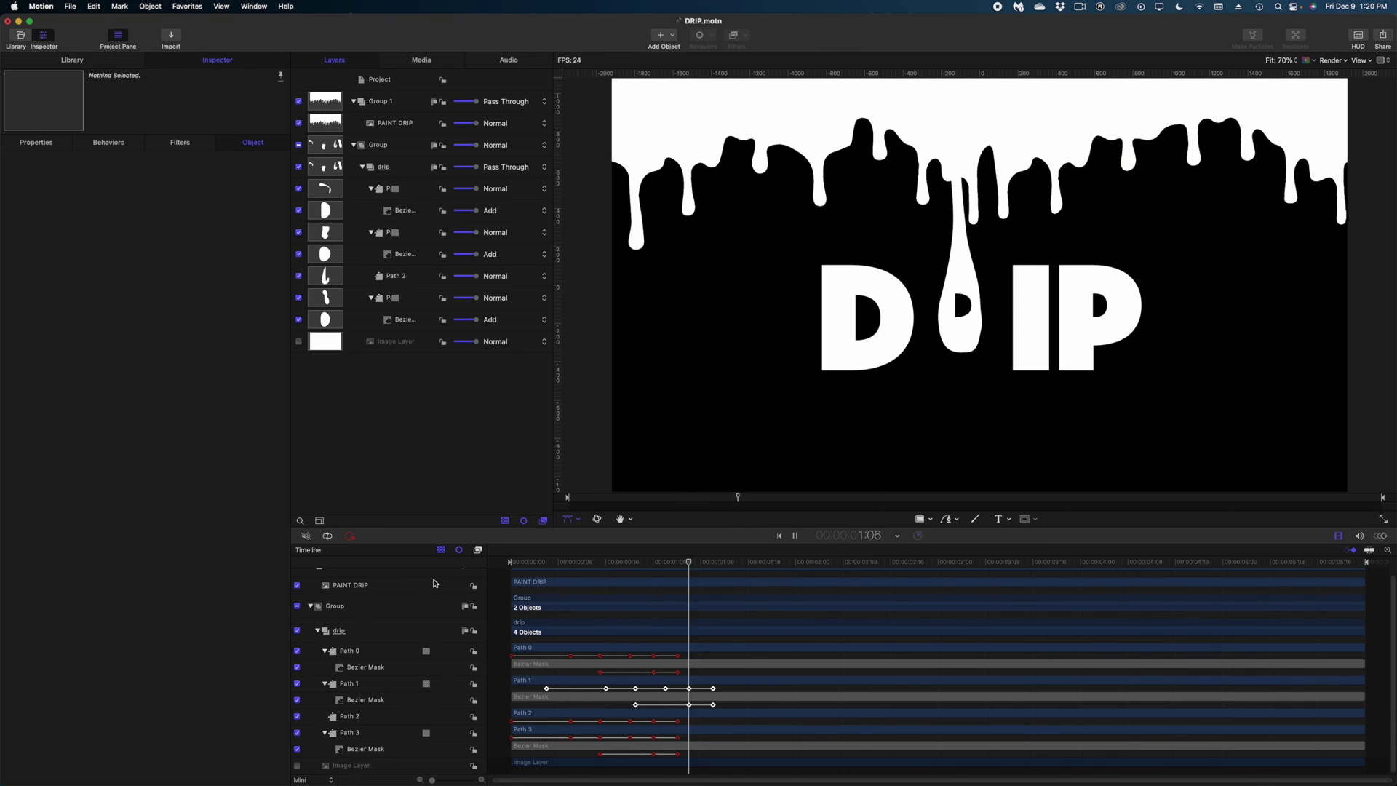
key("space")
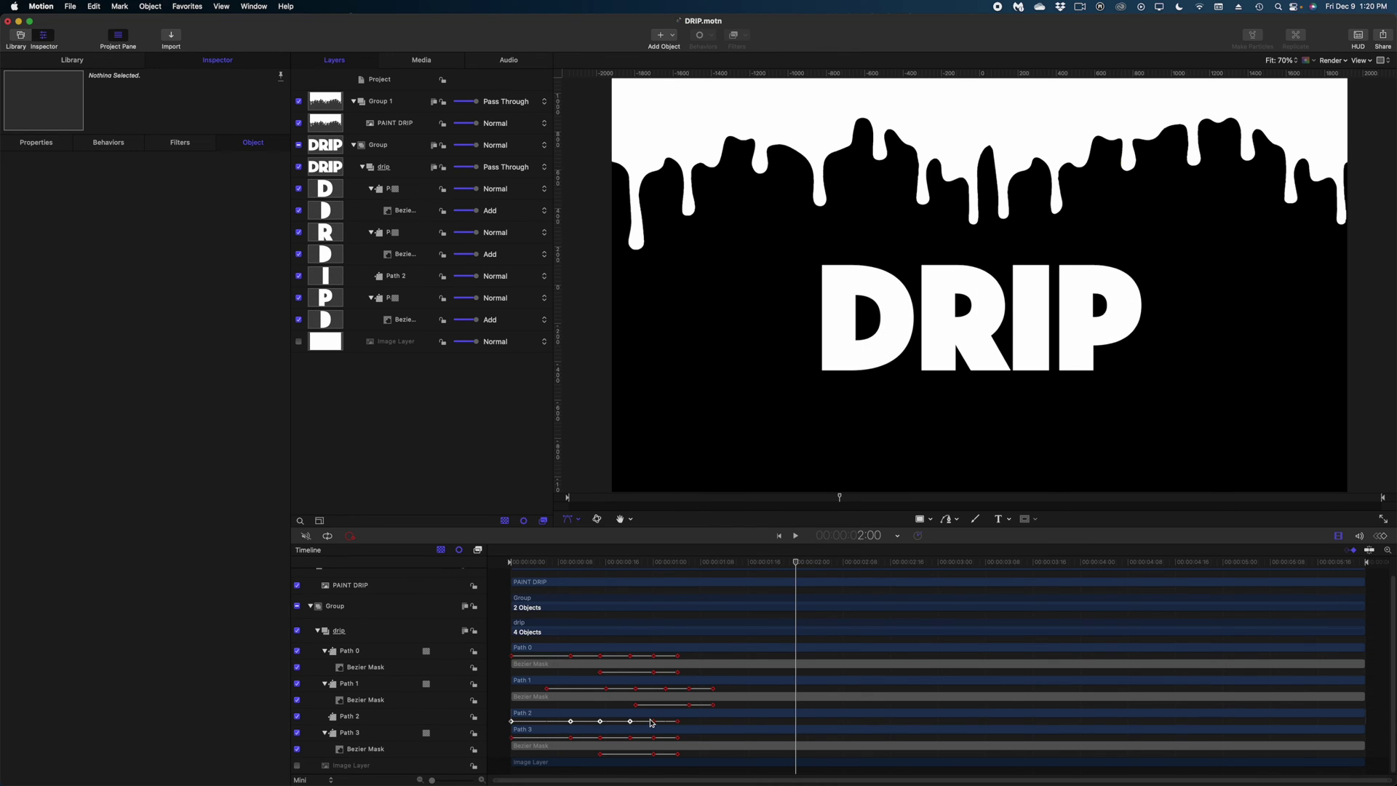
Delay Path 2 slightly and Path 3 with its mask further, then play back the staggered letters
left_click_drag(655, 724, 750, 726)
left_click_drag(680, 757, 805, 755)
key("space")
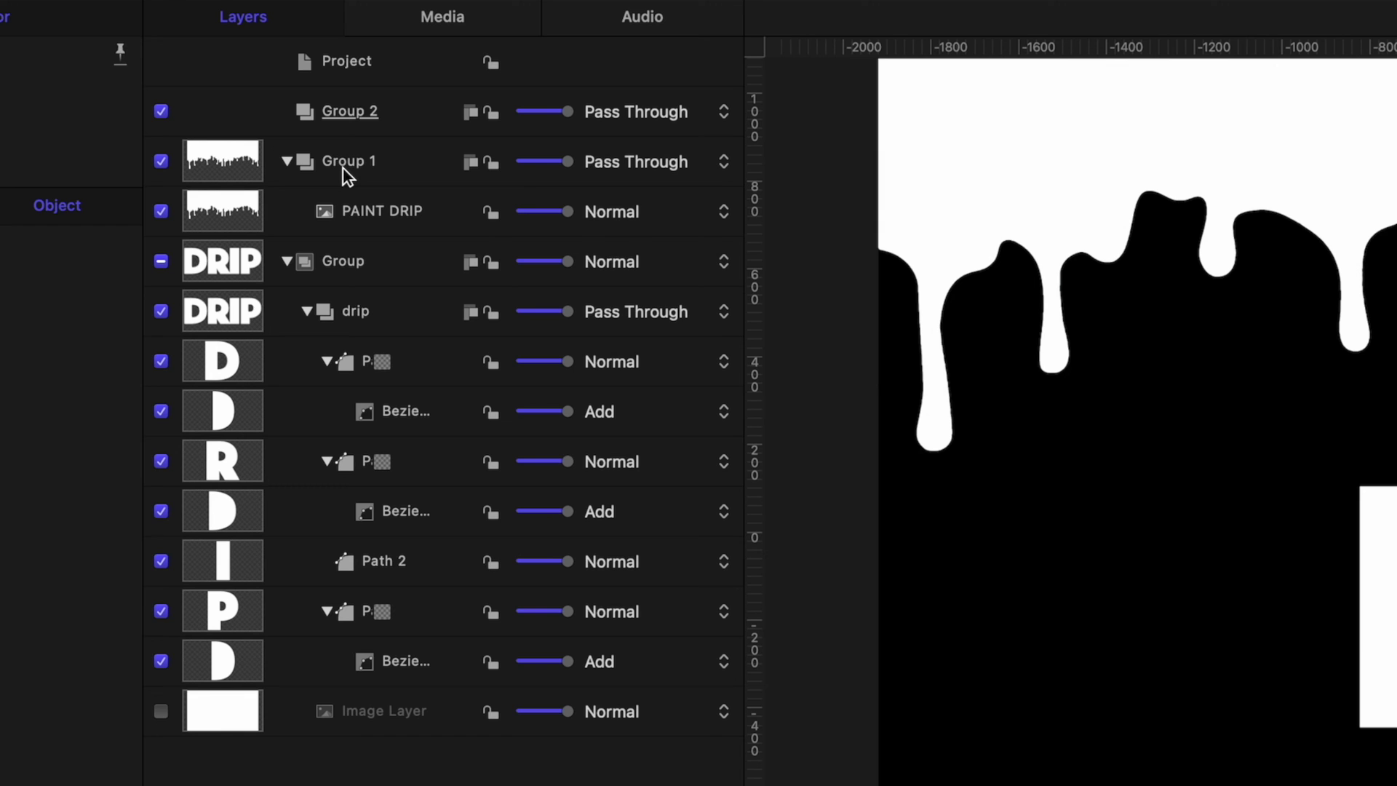
Group the paint drip border group together with the DRIP text group
left_click(343, 168)
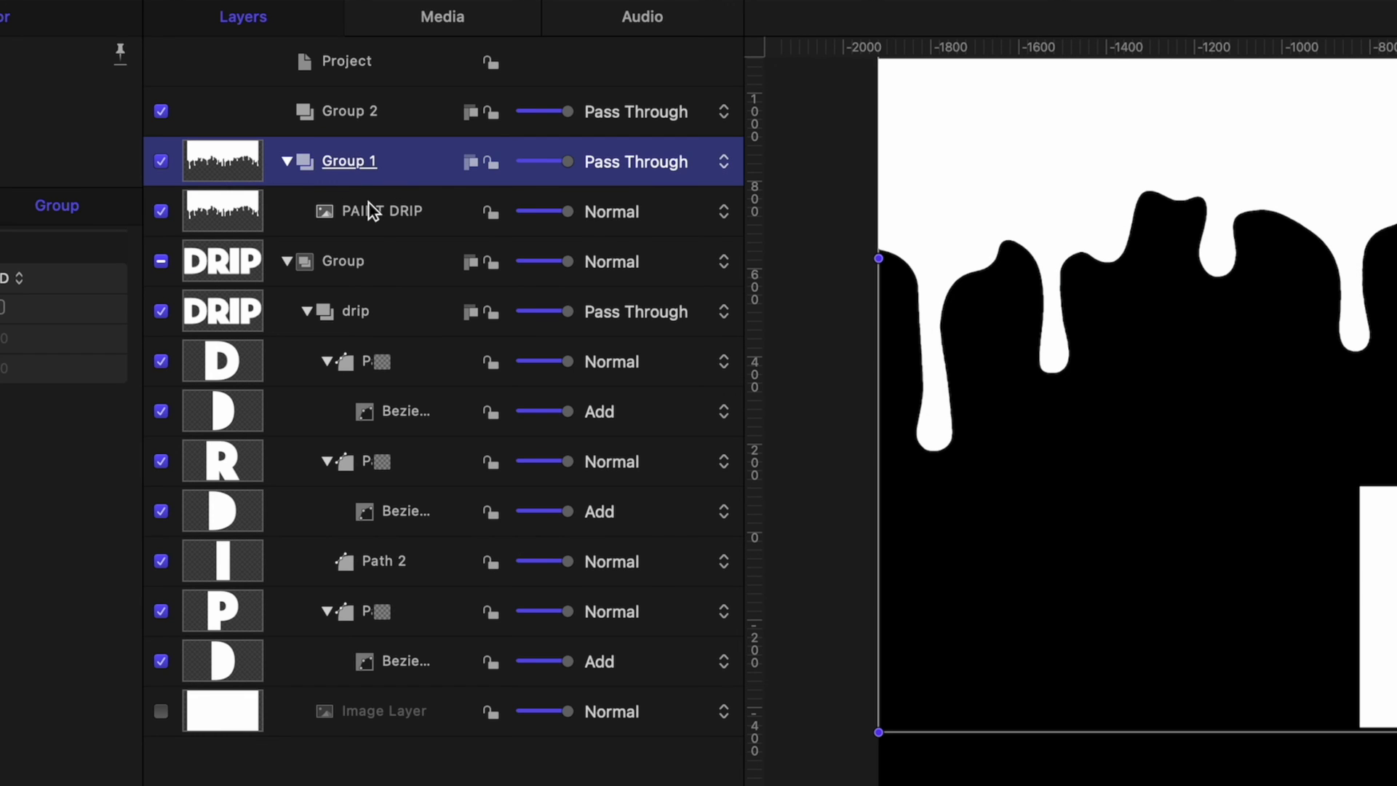
left_click(364, 263, "super")
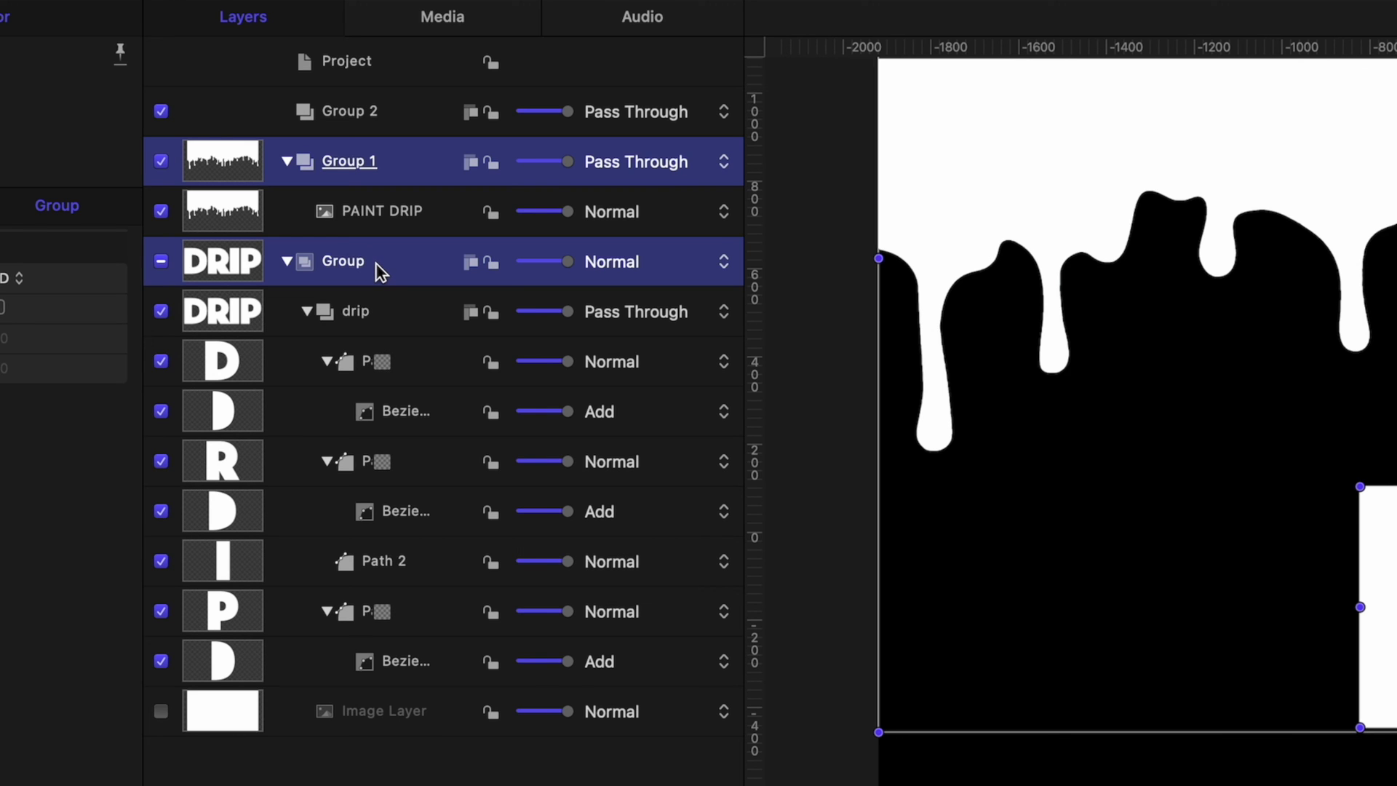
right_click(377, 265)
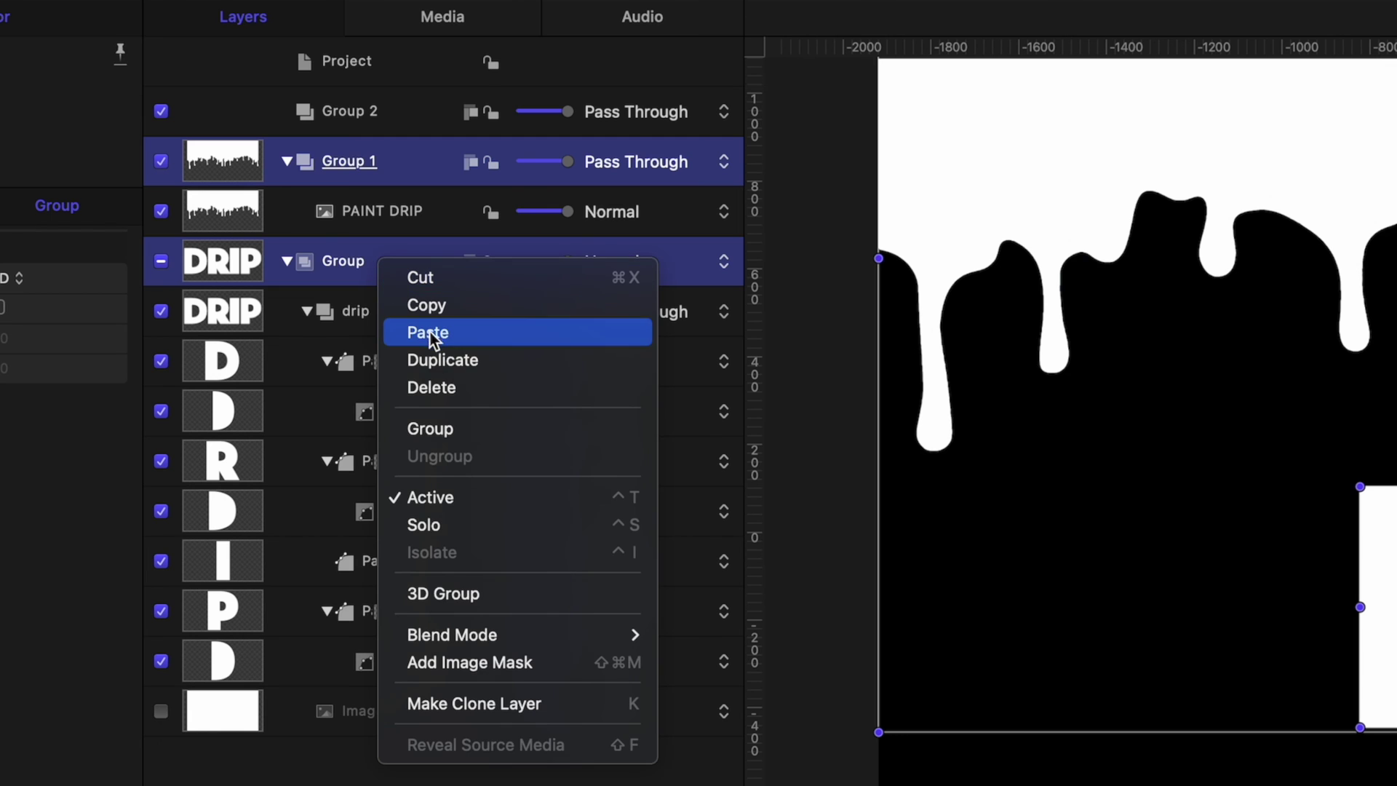
left_click(424, 425)
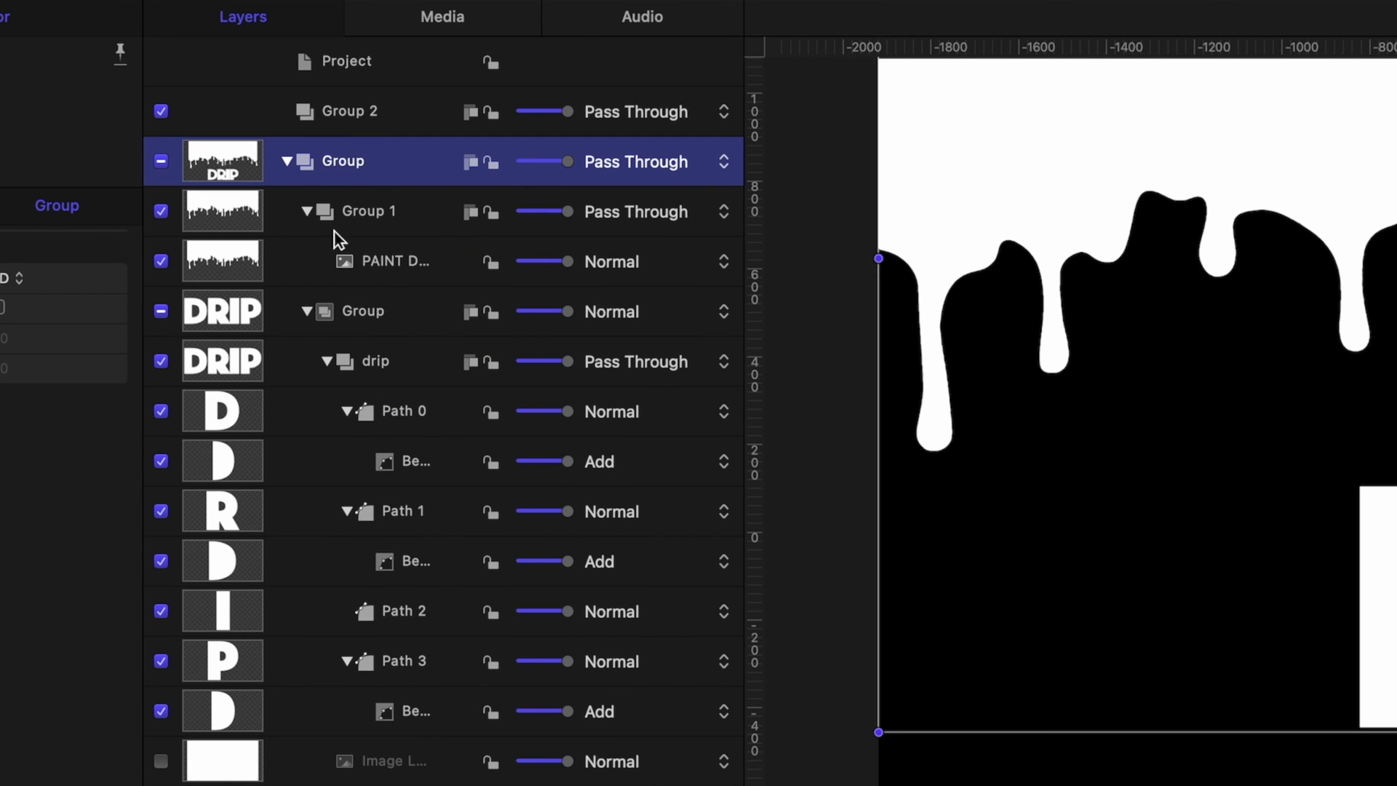
Add a Gradient generator from the Library as a new layer above the drip group
key("super+2")
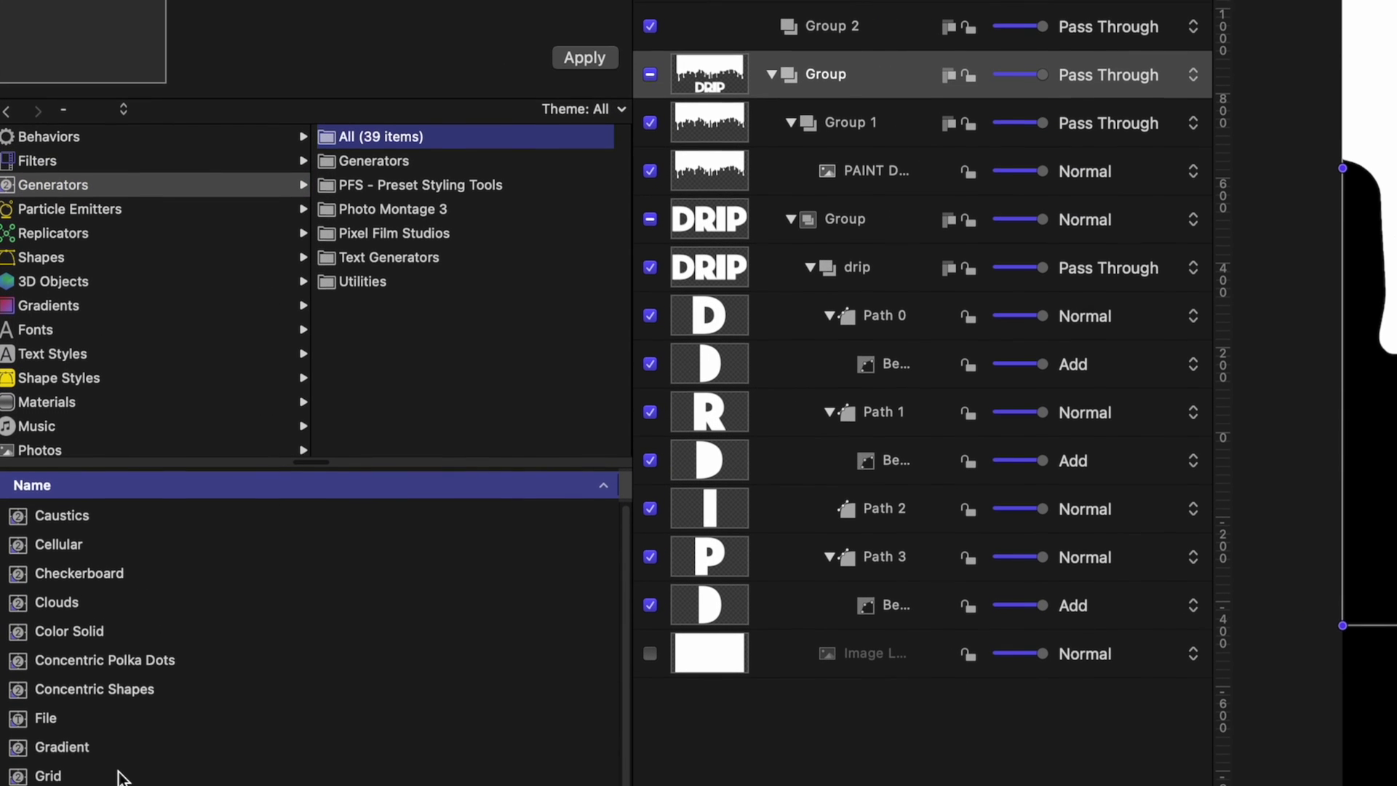
left_click(61, 744)
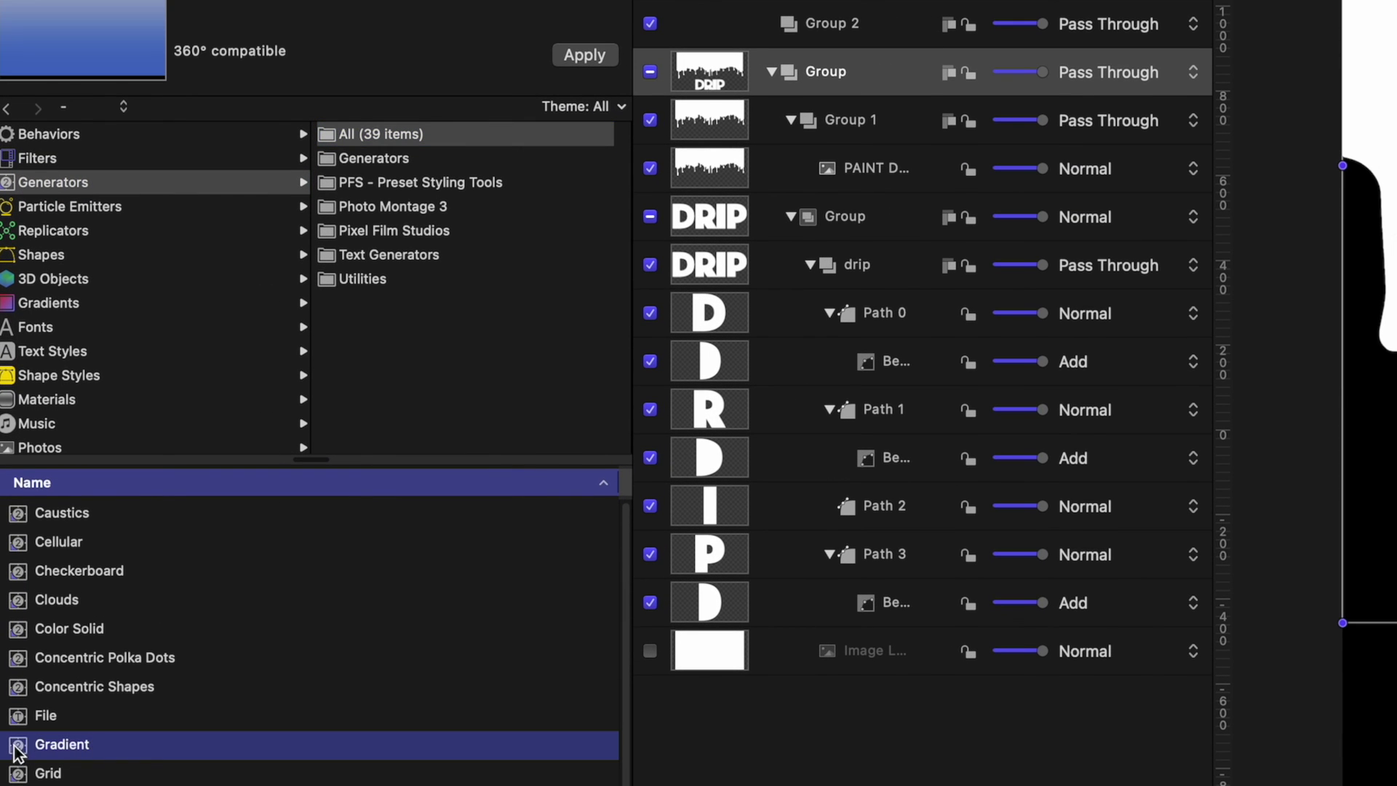
left_click_drag(355, 631, 834, 47)
left_click(828, 123)
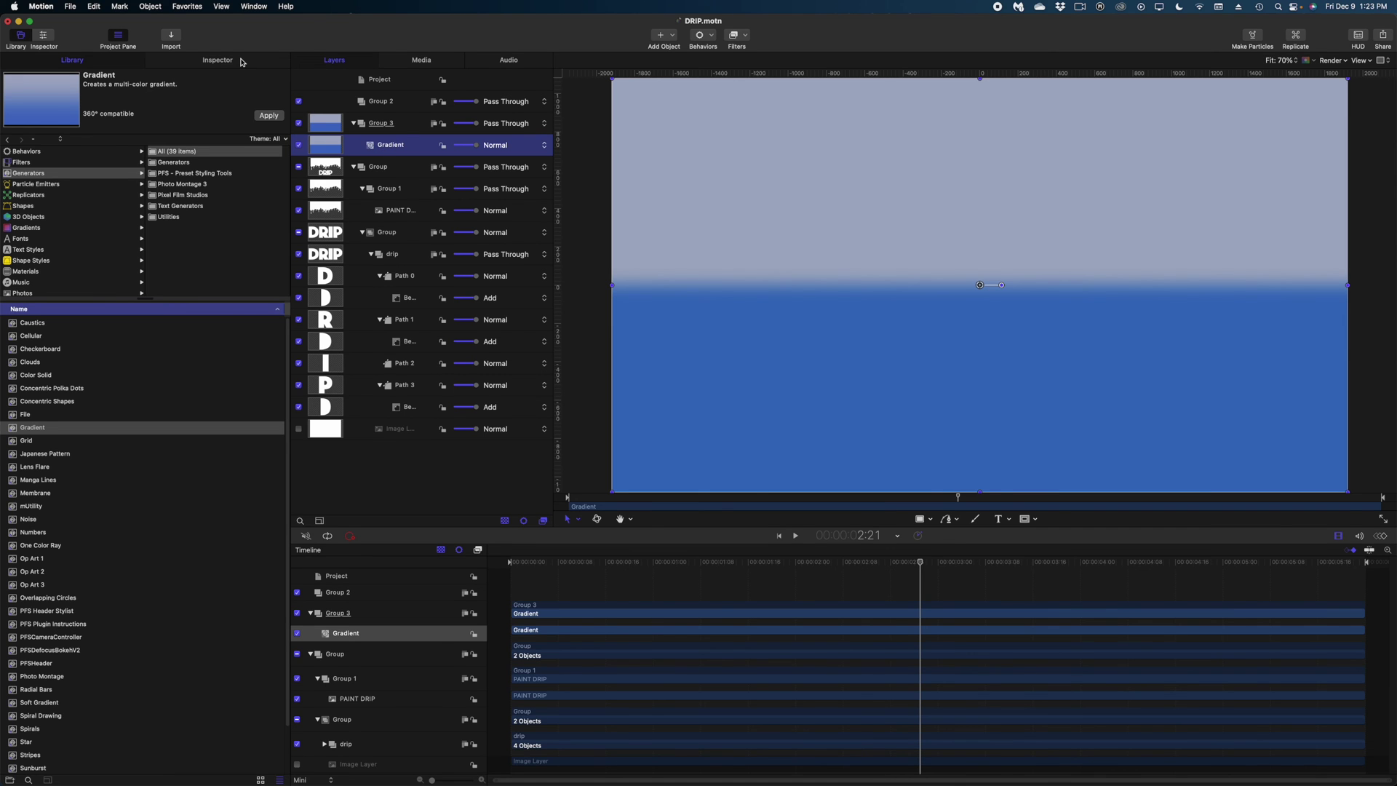
Apply the Rainbow gradient preset and make it run left to right
left_click(241, 63)
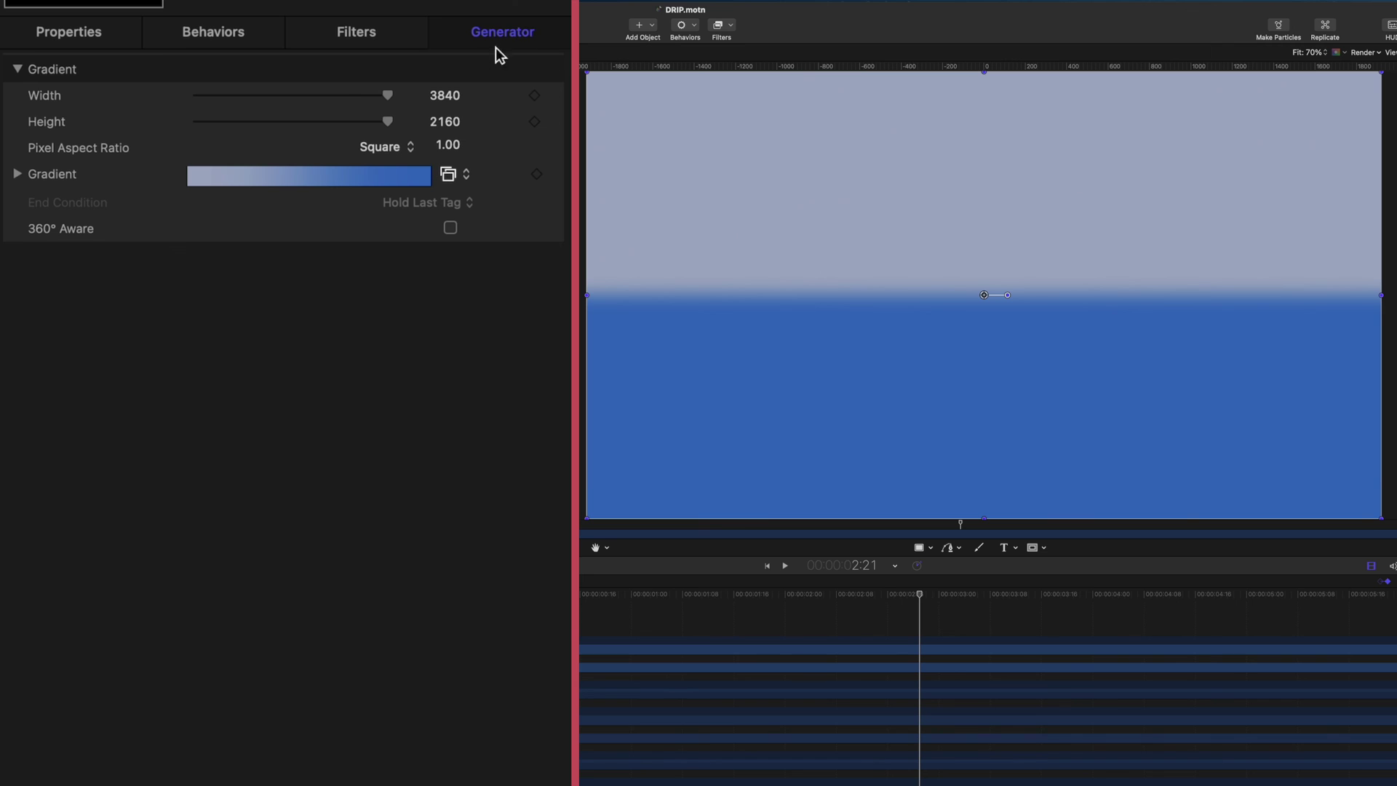
left_click(450, 175)
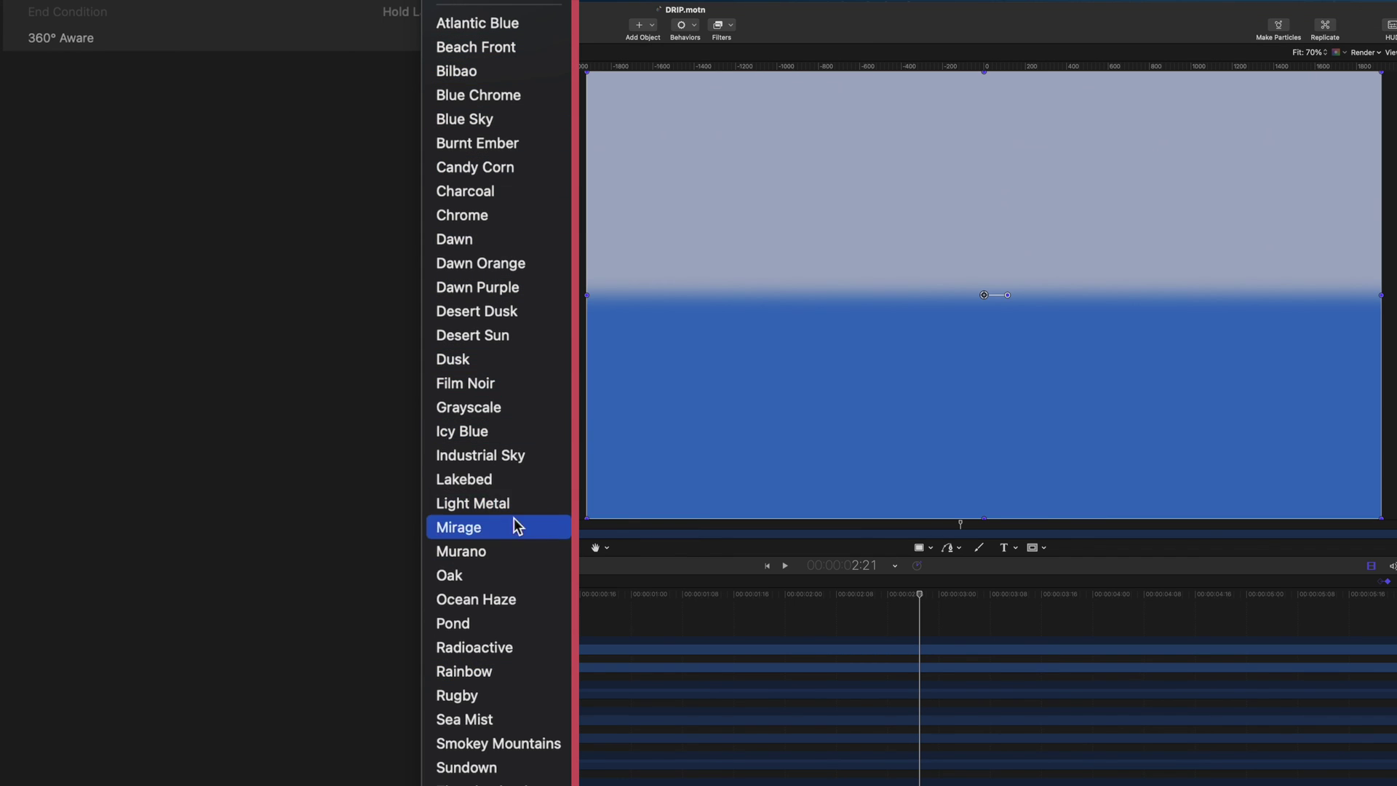
left_click(537, 670)
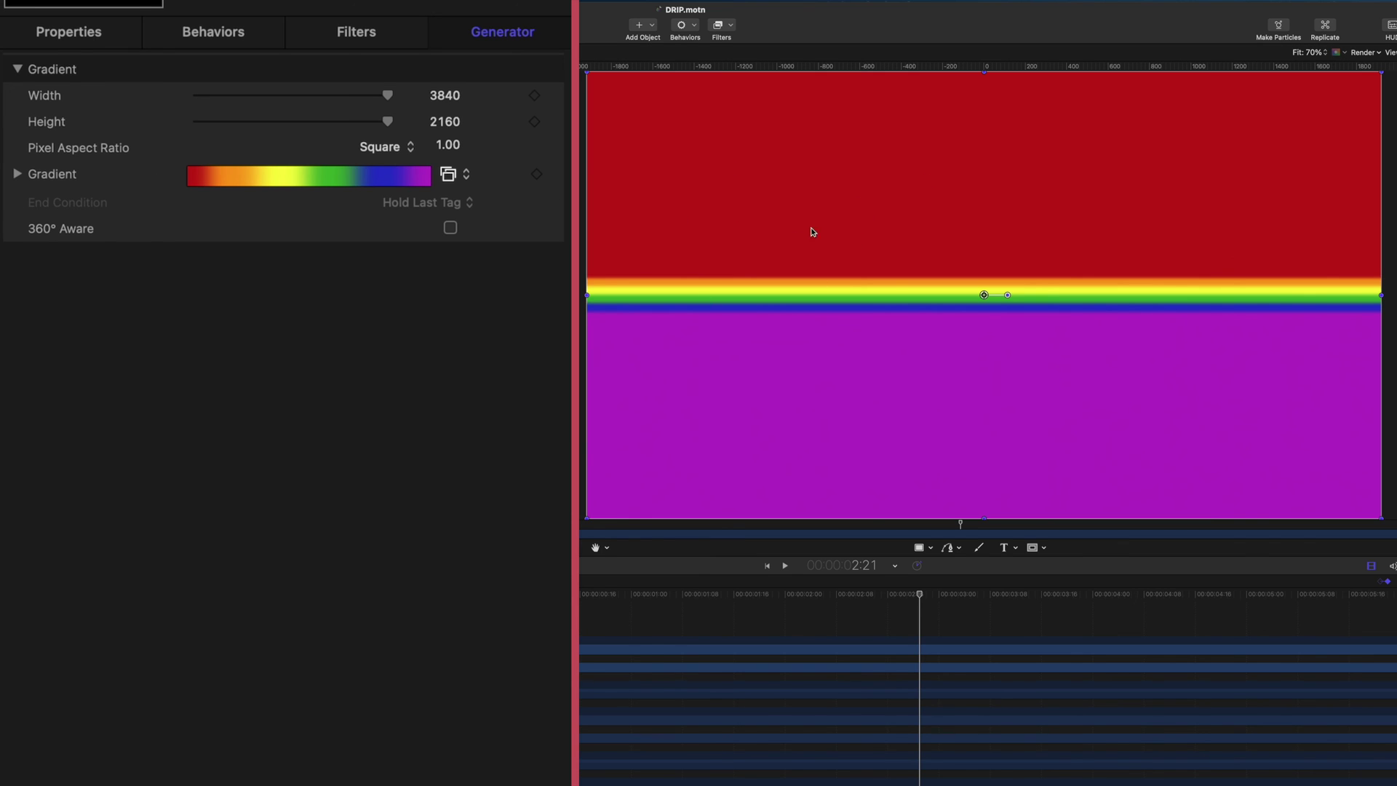
left_click(17, 175)
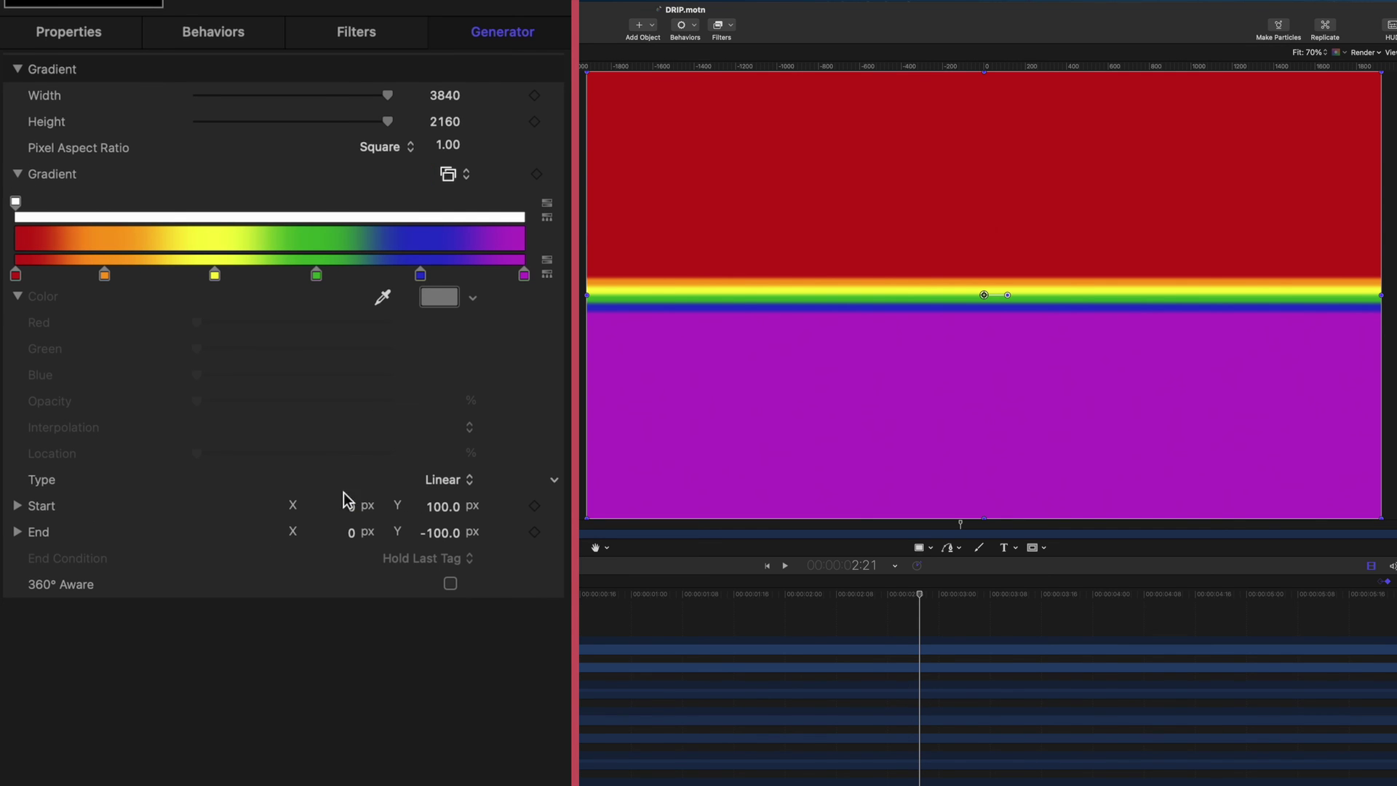
left_click_drag(350, 505, 347, 532)
Recolour the first red gradient stop to a pinkish crimson
left_click(16, 276)
left_click(440, 297)
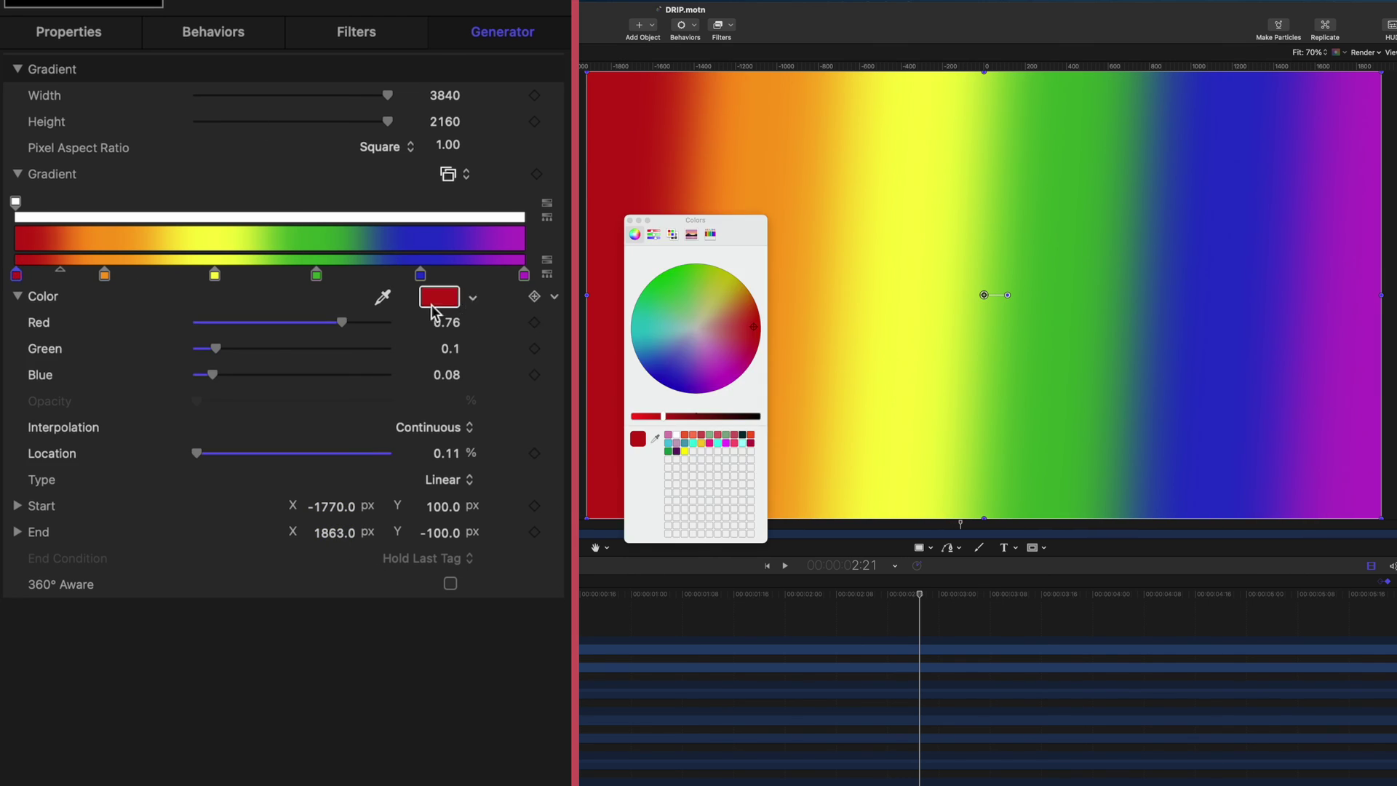
left_click(718, 352)
left_click_drag(719, 357, 744, 354)
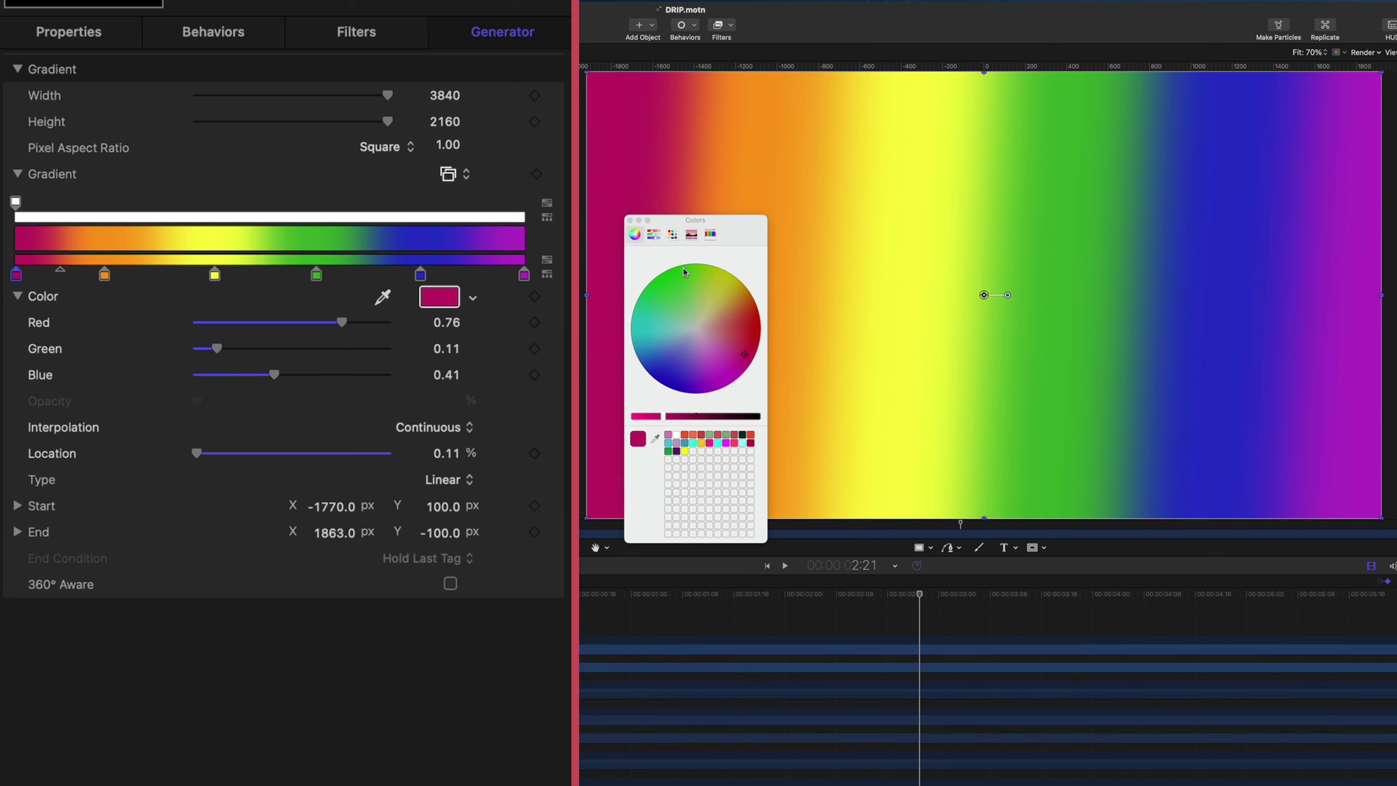
left_click(630, 221)
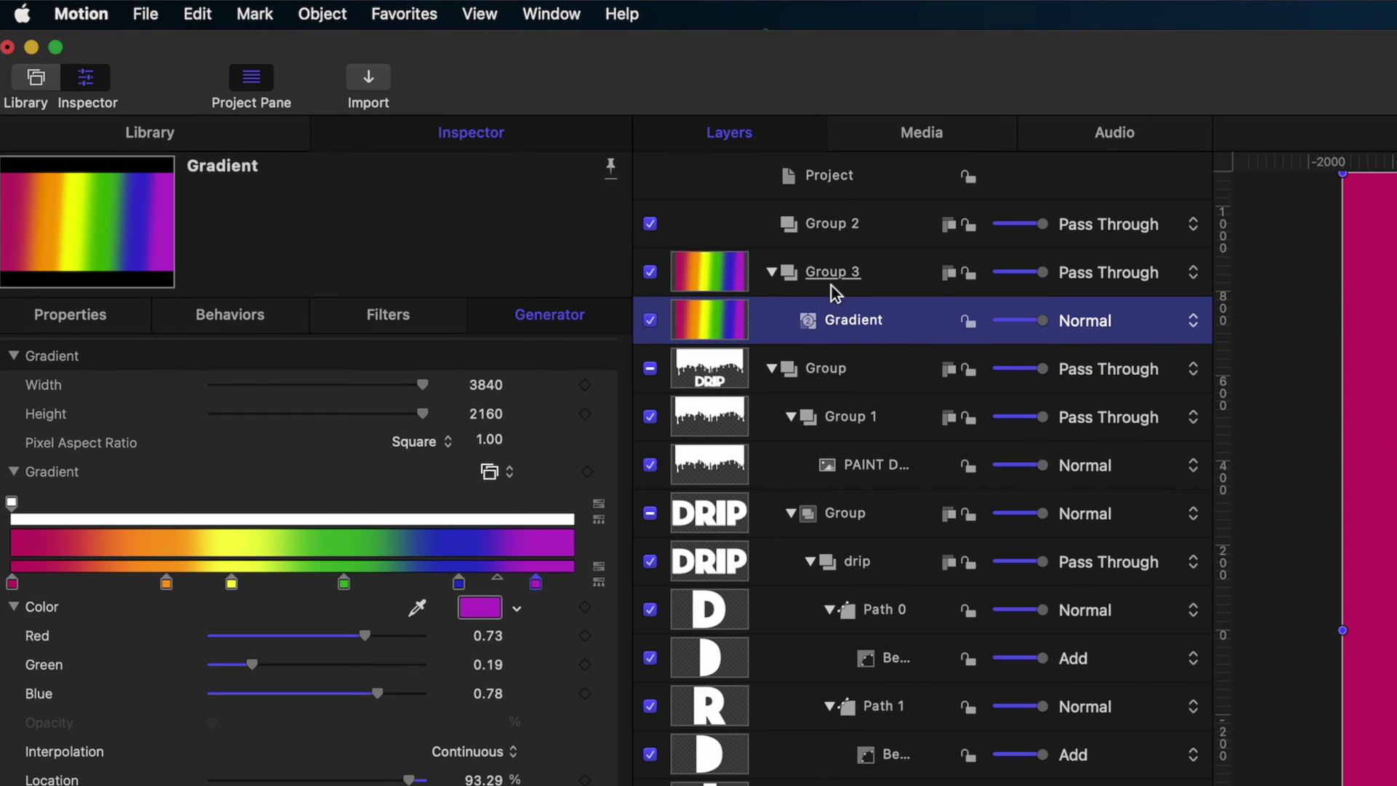
Add an image mask to the Gradient layer using the drip-and-DRIP group as its source
left_click(329, 11)
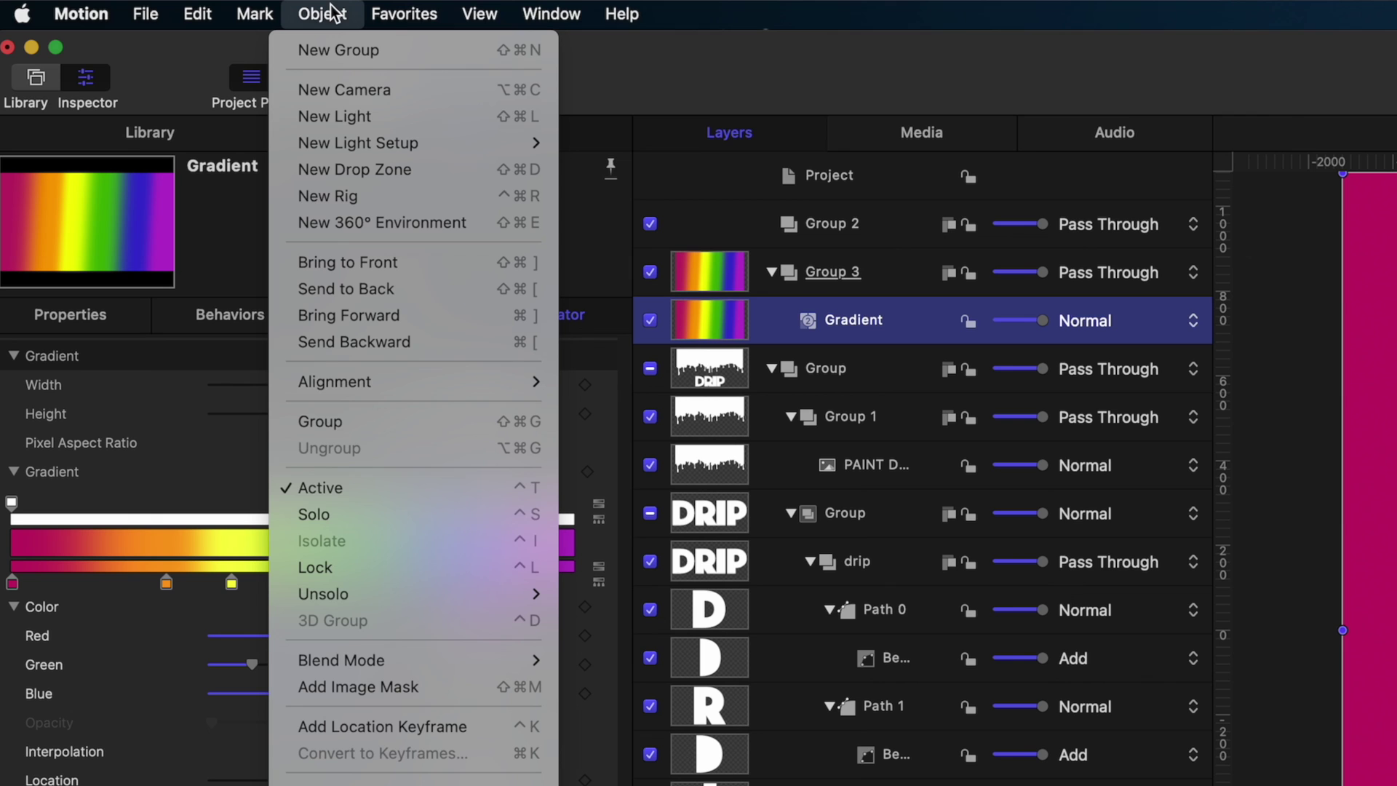
left_click(374, 684)
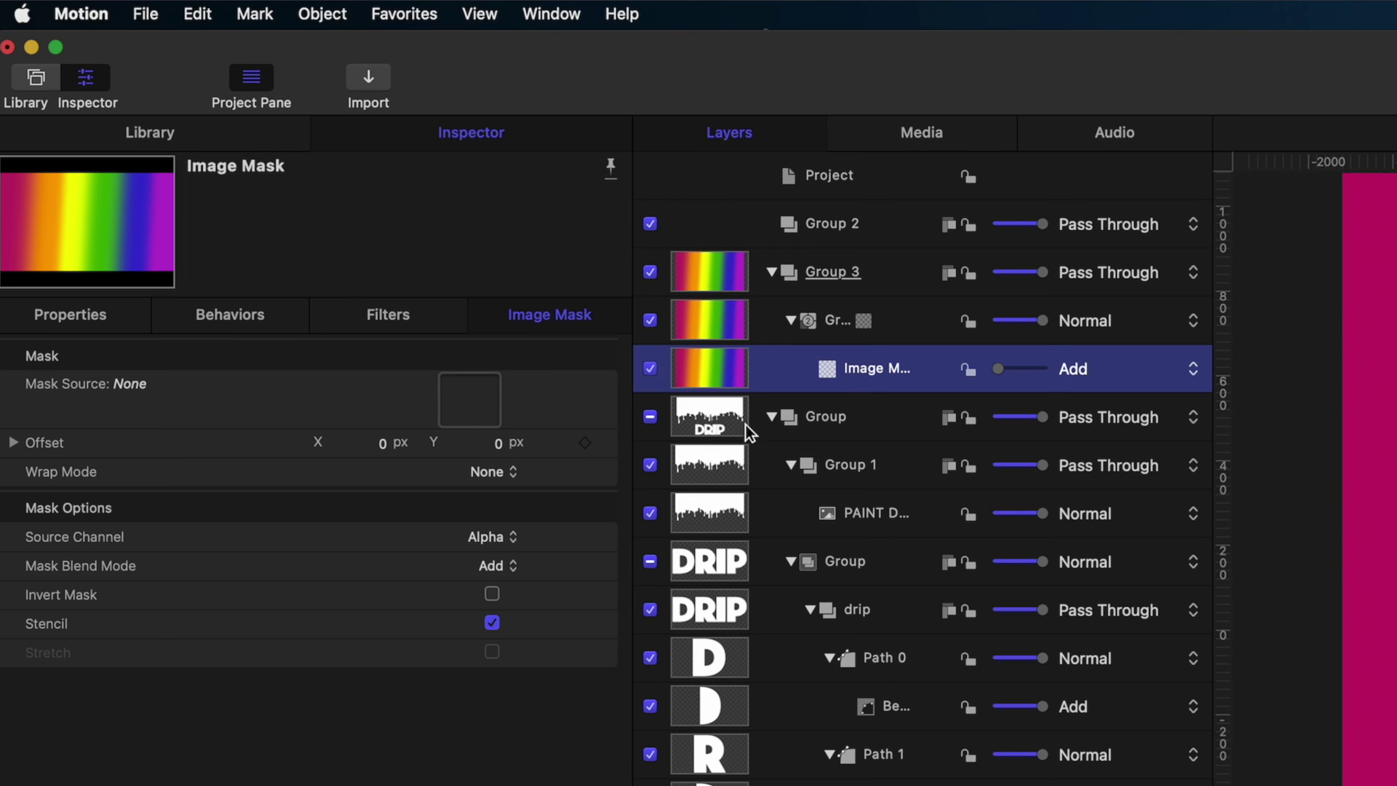
left_click_drag(732, 411, 469, 411)
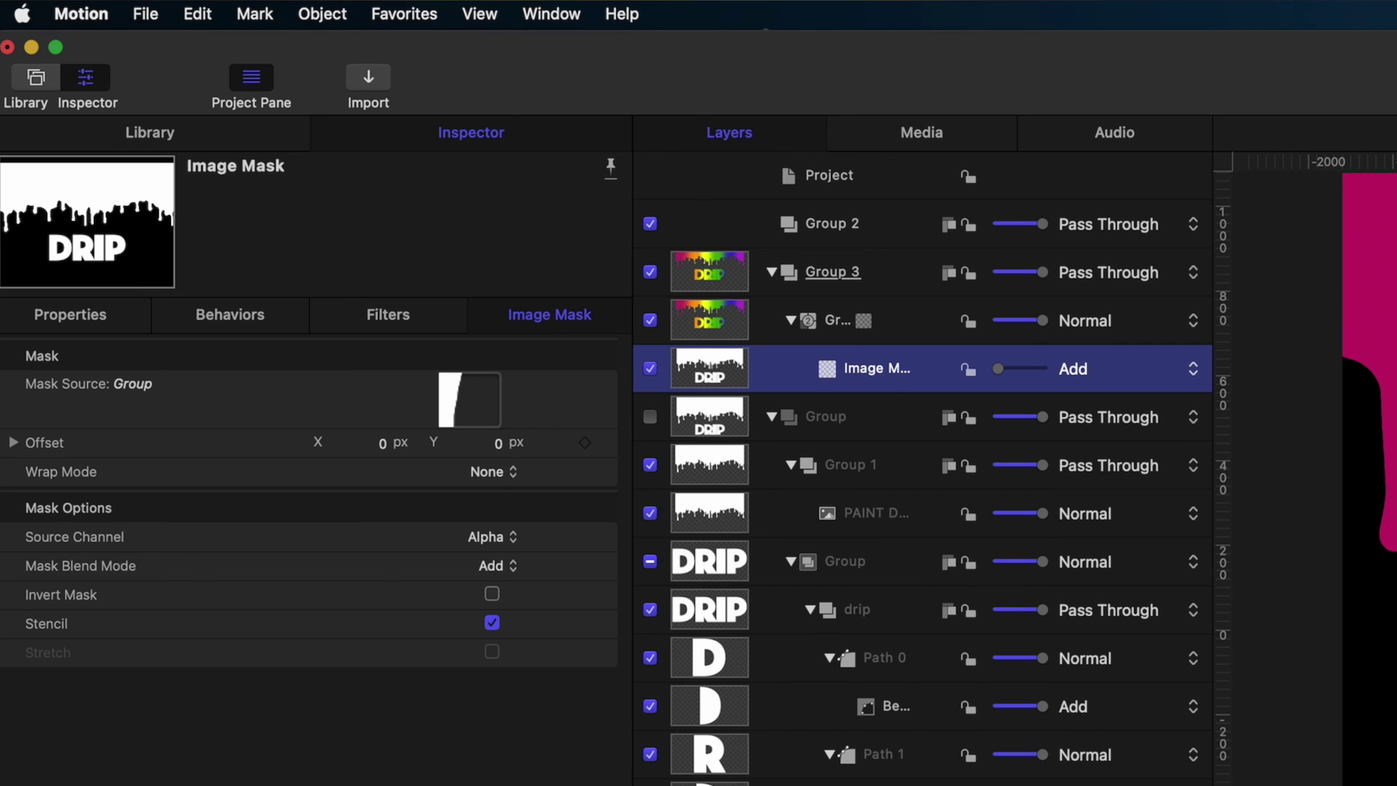
left_click(672, 224)
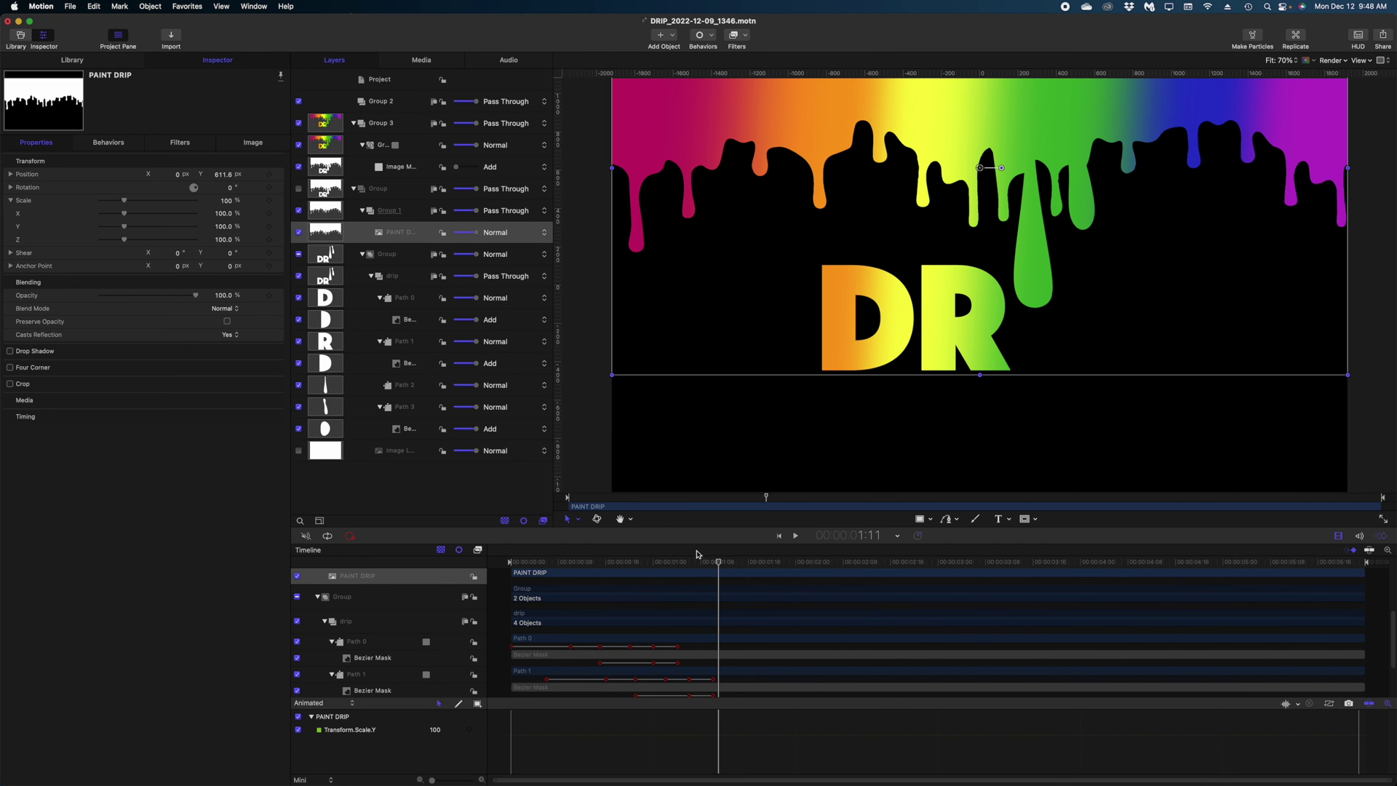
left_click_drag(697, 558, 452, 550)
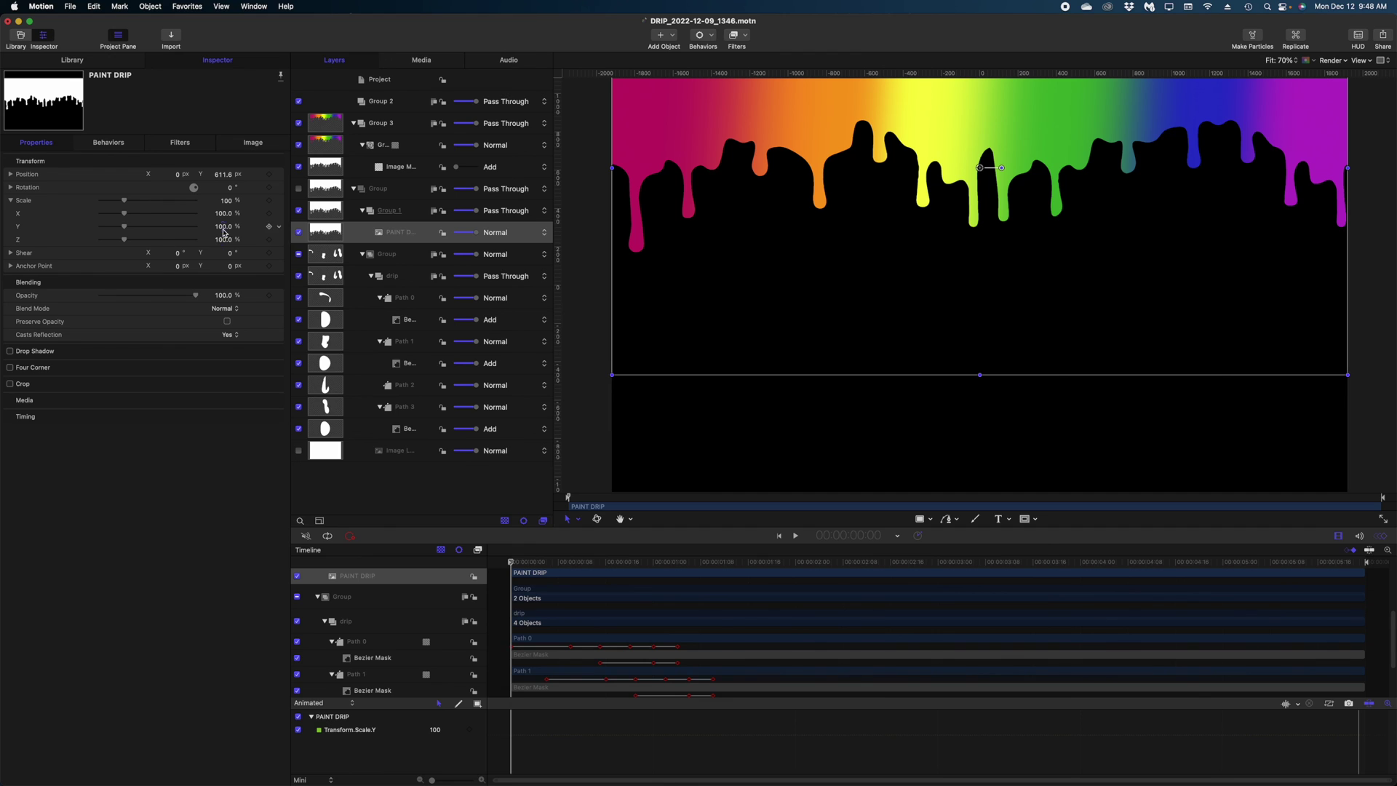
left_click_drag(224, 231, 223, 226)
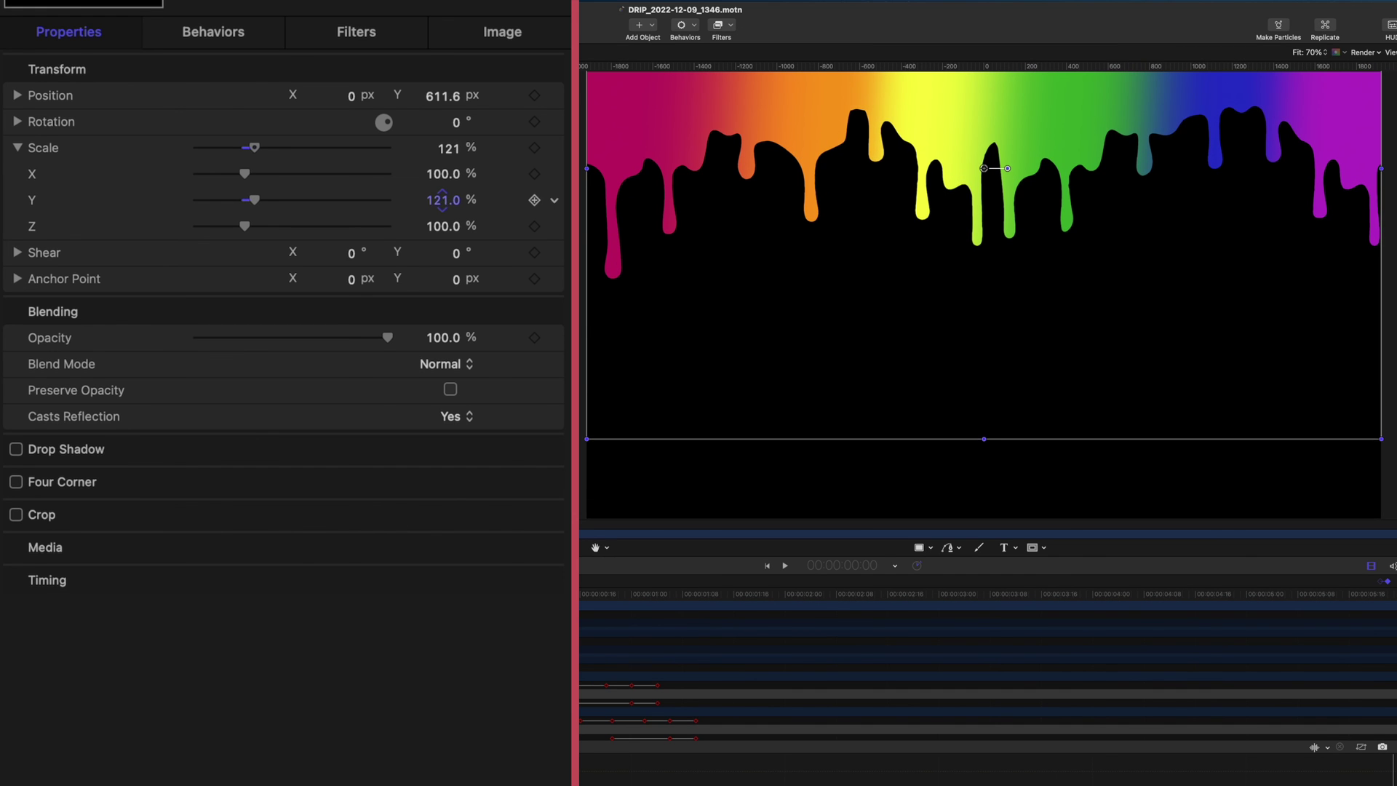
left_click_drag(443, 200, 443, 194)
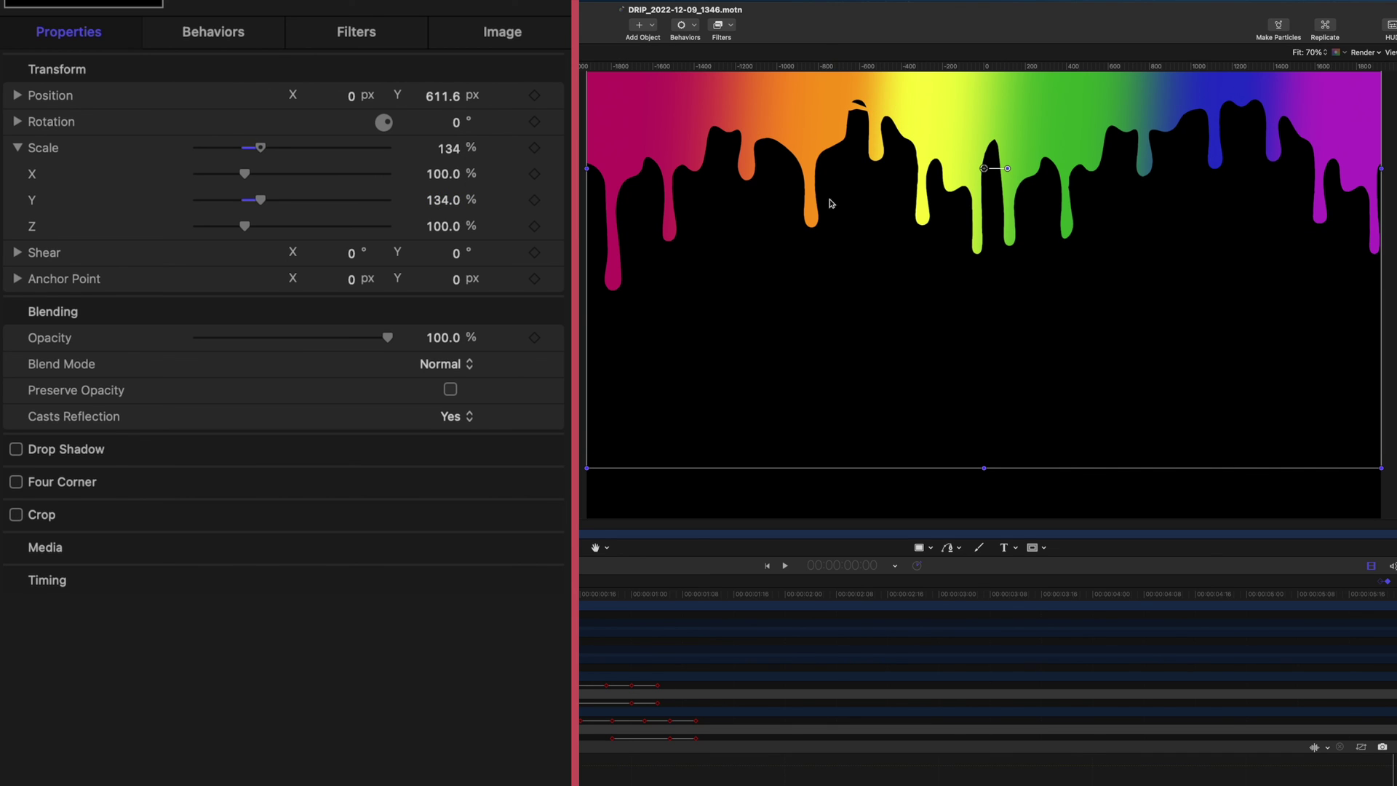
left_click_drag(442, 203, 442, 198)
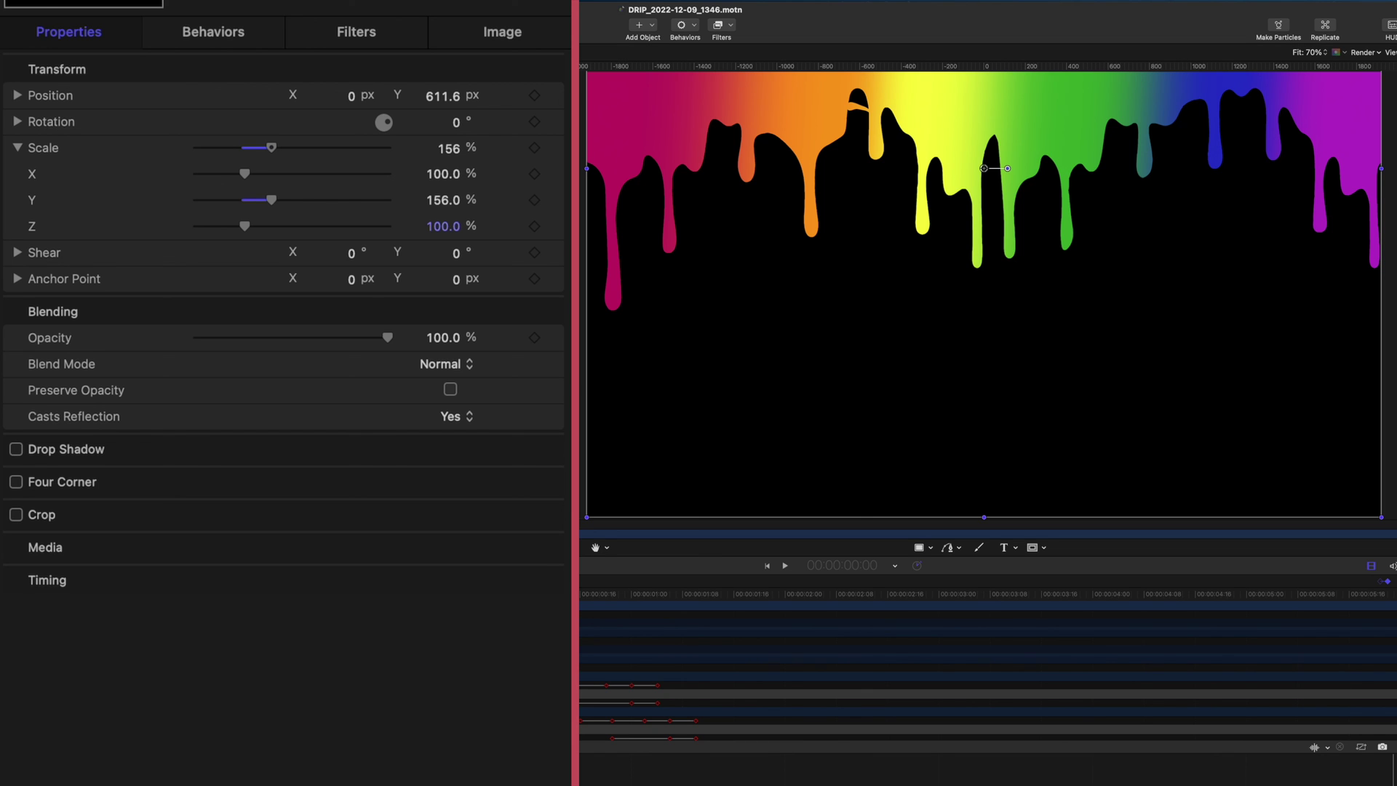
key("super+z")
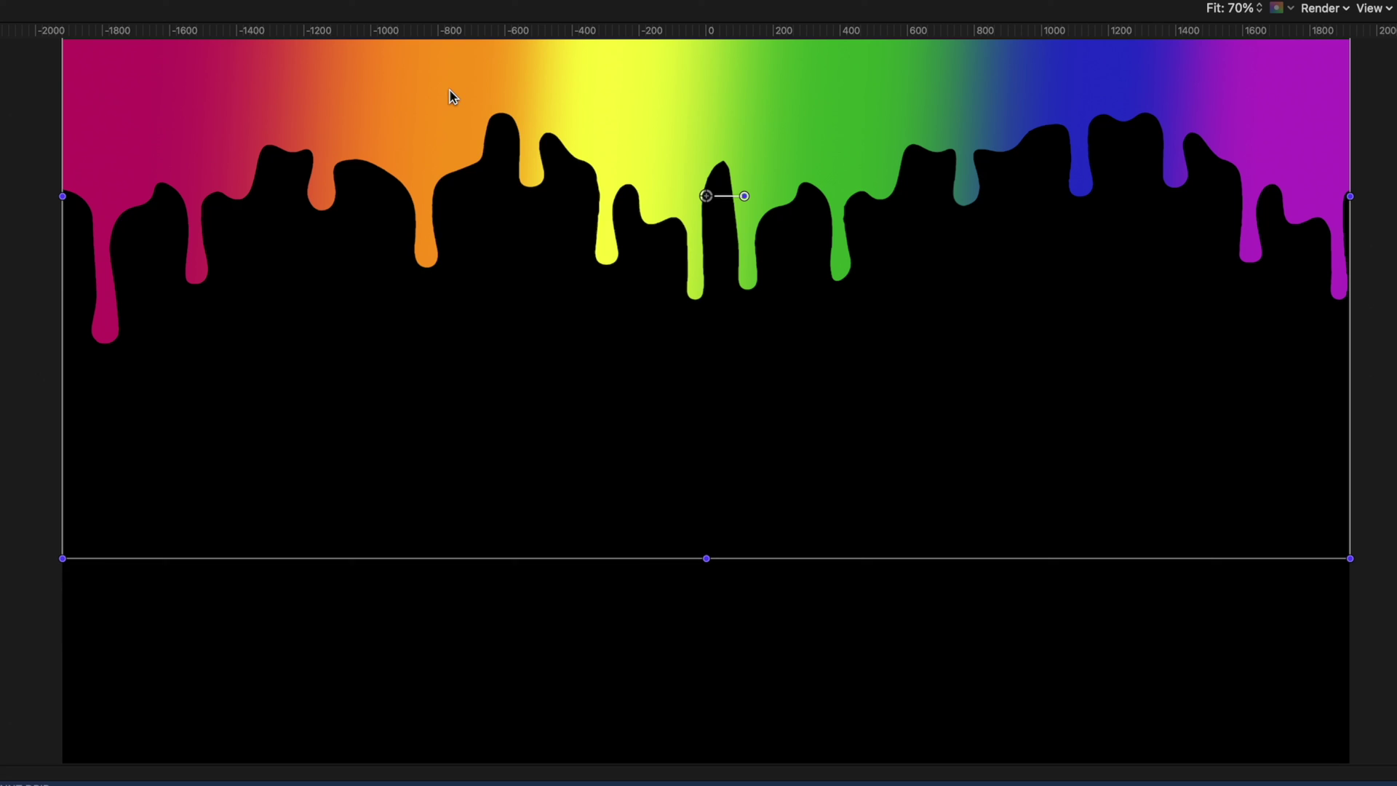
Raise the PAINT DRIP layer's anchor point to the drips' top edge (Y 245 px)
right_click(425, 95)
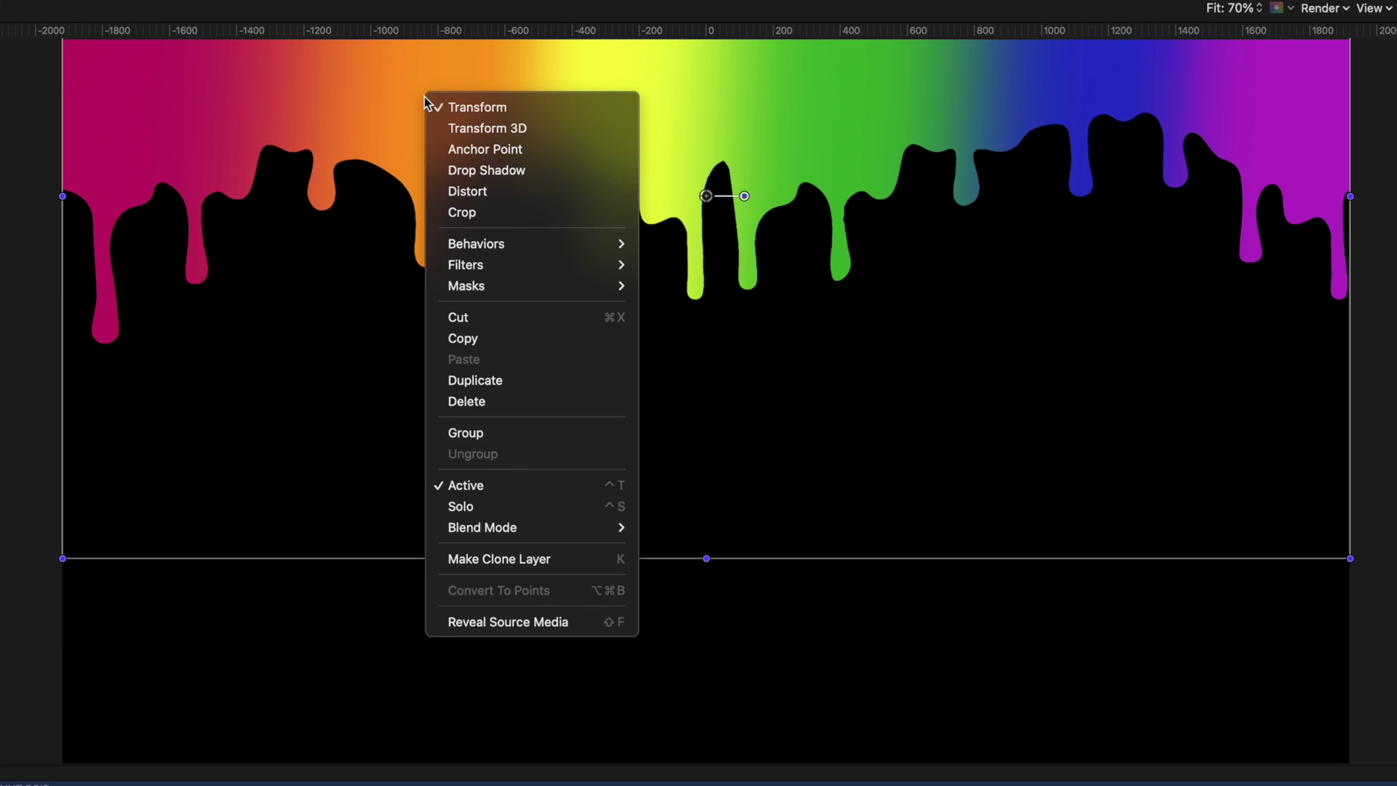
left_click(459, 149)
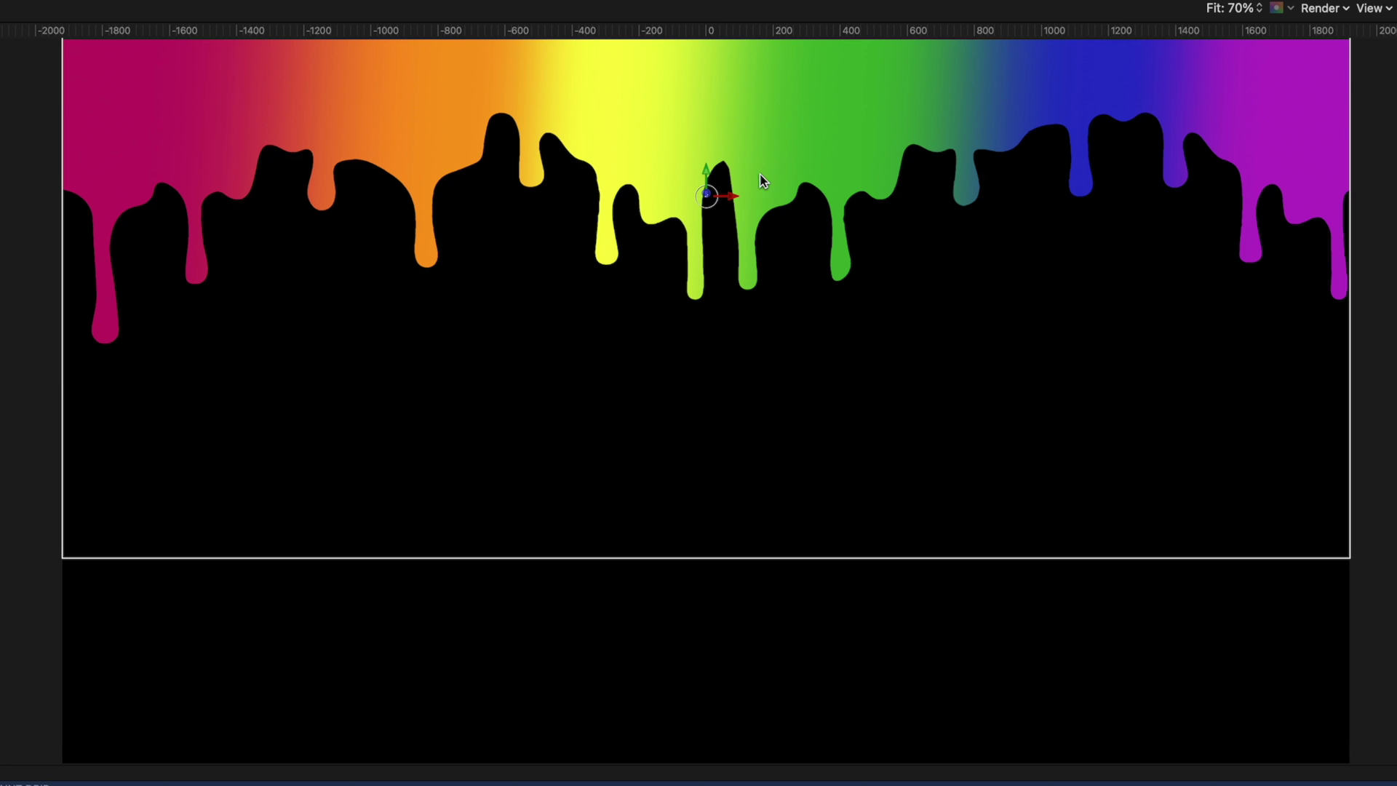
left_click_drag(707, 173, 707, 86)
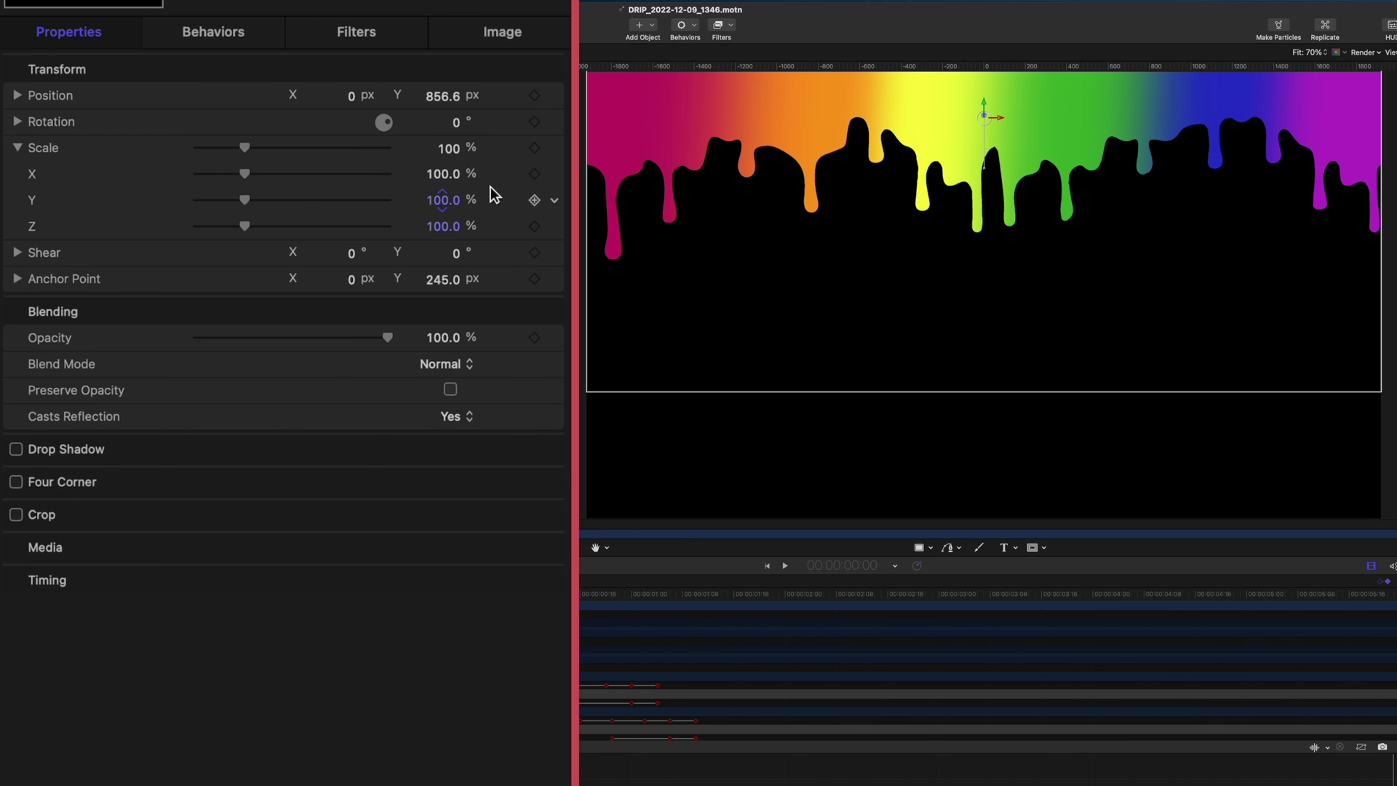
Set a 100% Scale Y keyframe at frame 0 on PAINT DRIP and move to the clip's end
left_click(536, 201)
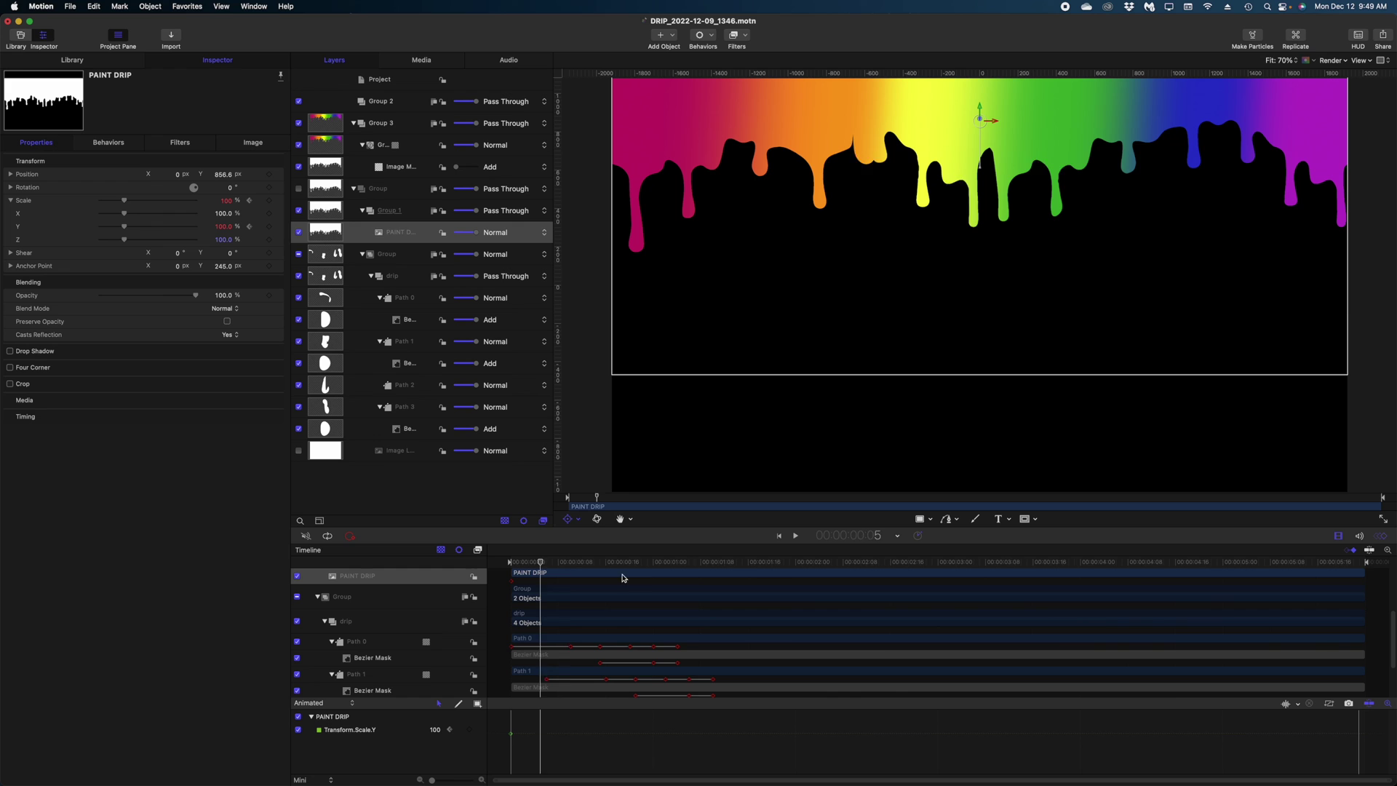
left_click_drag(876, 625, 1362, 582)
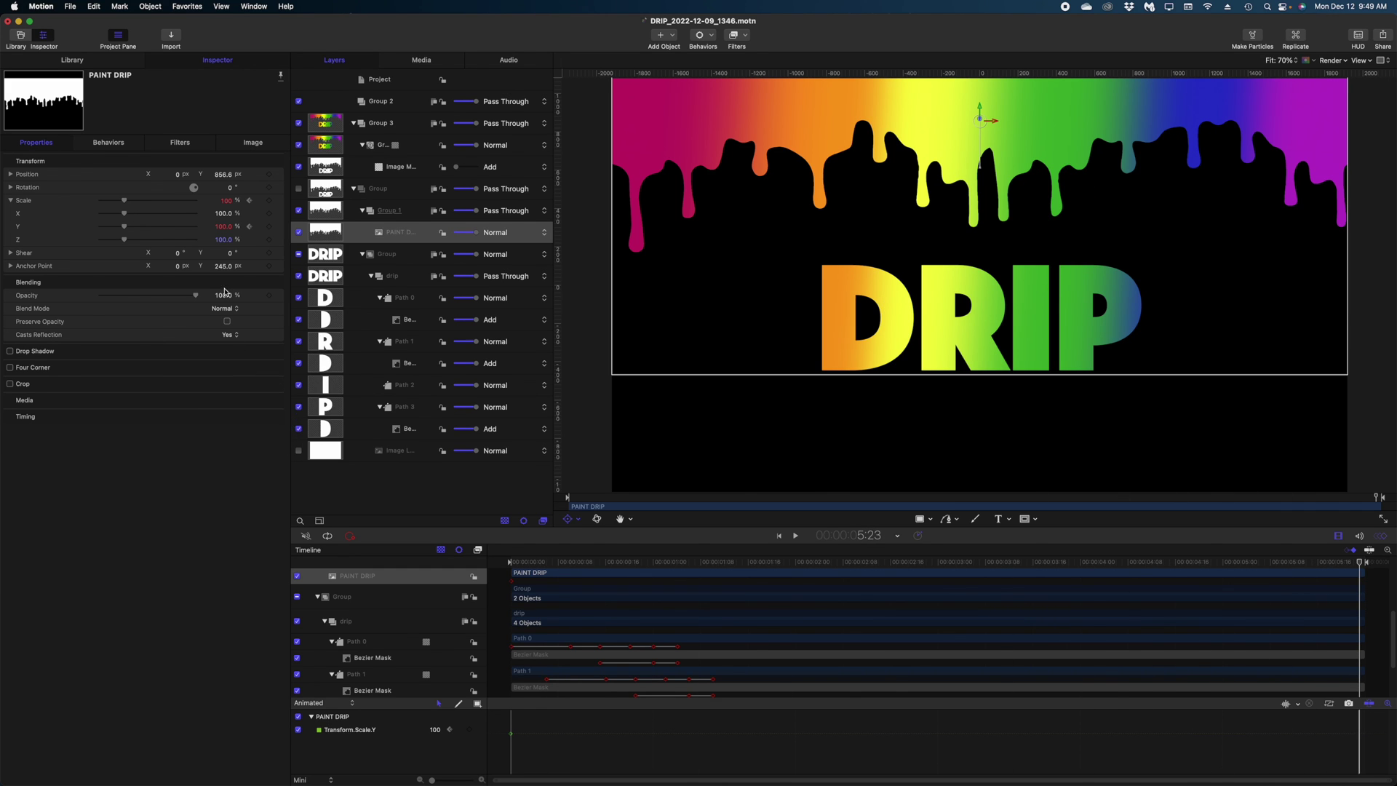